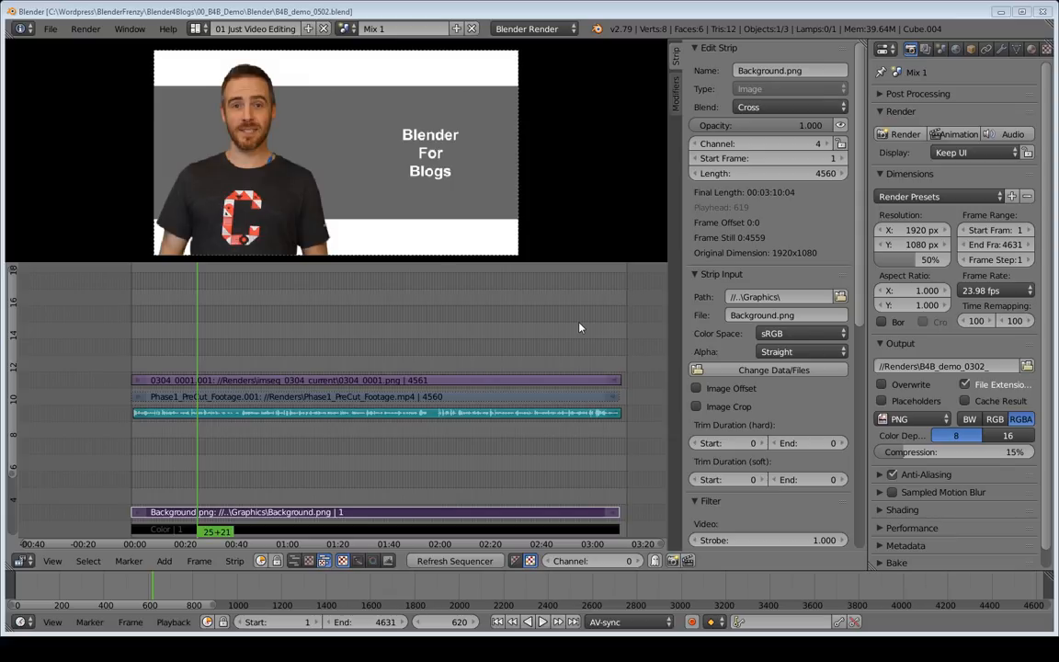
Switch the sequencer to the Markings scene
{"action": "left_click", "coordinate": [346, 28]}
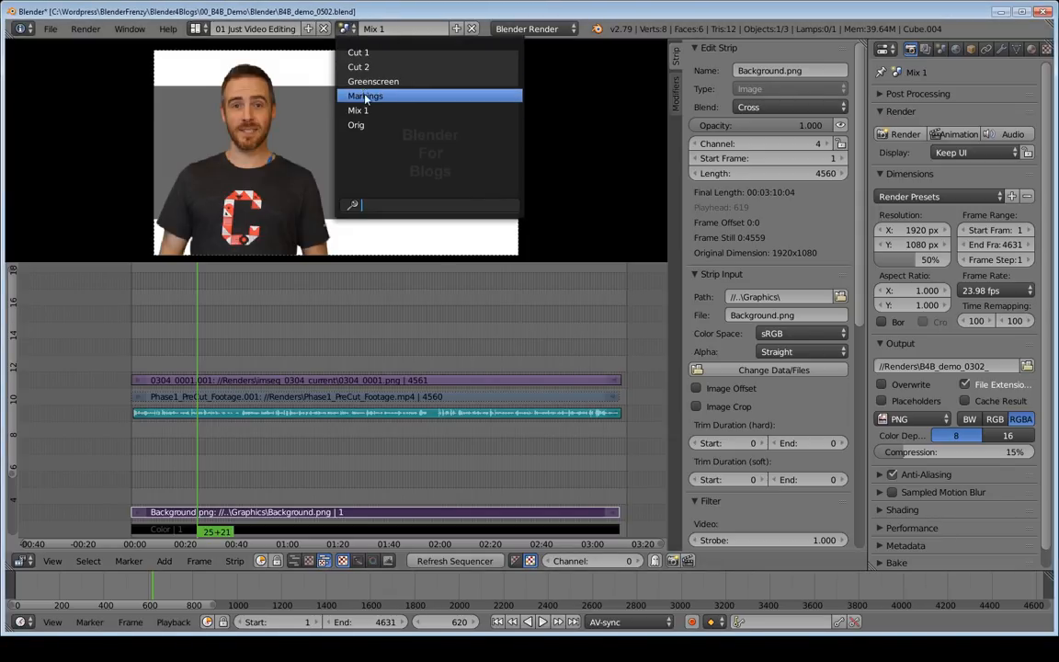
{"action": "left_click", "coordinate": [366, 95]}
{"action": "middle_click_drag", "start_coordinate": [412, 363], "coordinate": [414, 401]}
{"action": "middle_click_drag", "start_coordinate": [288, 349], "coordinate": [295, 342]}
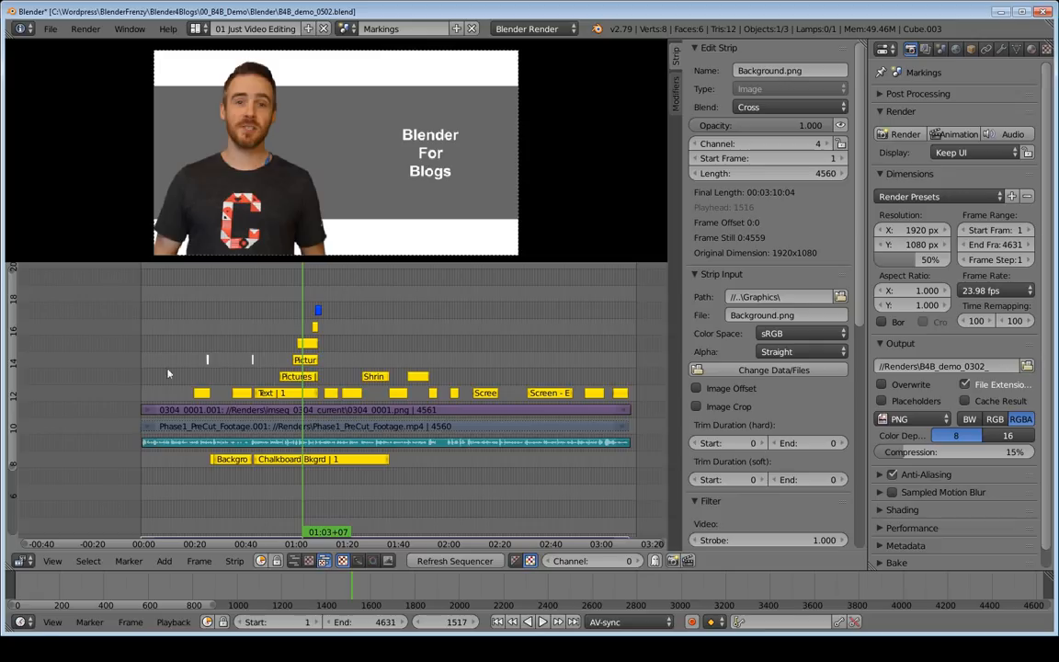
Play and scrub the first seconds of the sequence to examine how the image, footage and audio strips line up at their start
{"action": "middle_click_drag", "start_coordinate": [147, 379], "coordinate": [293, 373]}
{"action": "key", "text": "shift+b"}
{"action": "mouse_move", "coordinate": [215, 355]}
{"action": "left_mouse_down"}
{"action": "mouse_move", "coordinate": [248, 426]}
{"action": "mouse_move", "coordinate": [292, 465]}
{"action": "left_mouse_up"}
{"action": "middle_click_drag", "start_coordinate": [274, 341], "coordinate": [199, 437], "text": "ctrl"}
{"action": "left_click", "coordinate": [253, 379]}
{"action": "key", "text": "alt+a"}
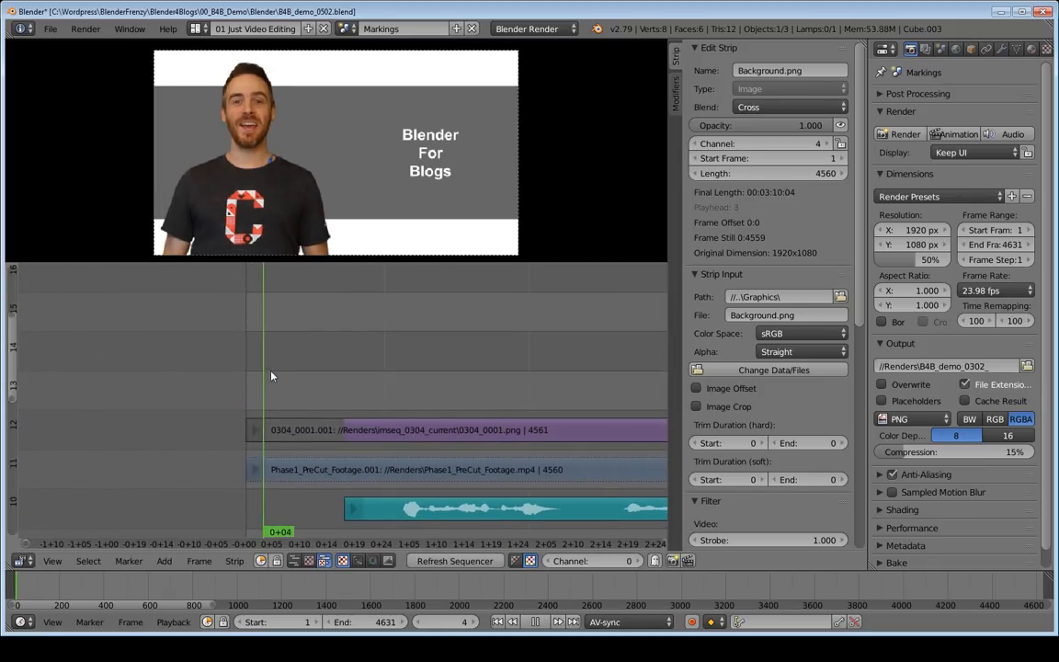
{"action": "mouse_move", "coordinate": [288, 370]}
{"action": "left_mouse_down"}
{"action": "mouse_move", "coordinate": [270, 371]}
{"action": "mouse_move", "coordinate": [341, 360]}
{"action": "mouse_move", "coordinate": [260, 372]}
{"action": "mouse_move", "coordinate": [377, 361]}
{"action": "mouse_move", "coordinate": [211, 369]}
{"action": "mouse_move", "coordinate": [334, 367]}
{"action": "mouse_move", "coordinate": [287, 375]}
{"action": "left_mouse_up"}
{"action": "key", "text": "alt+a"}
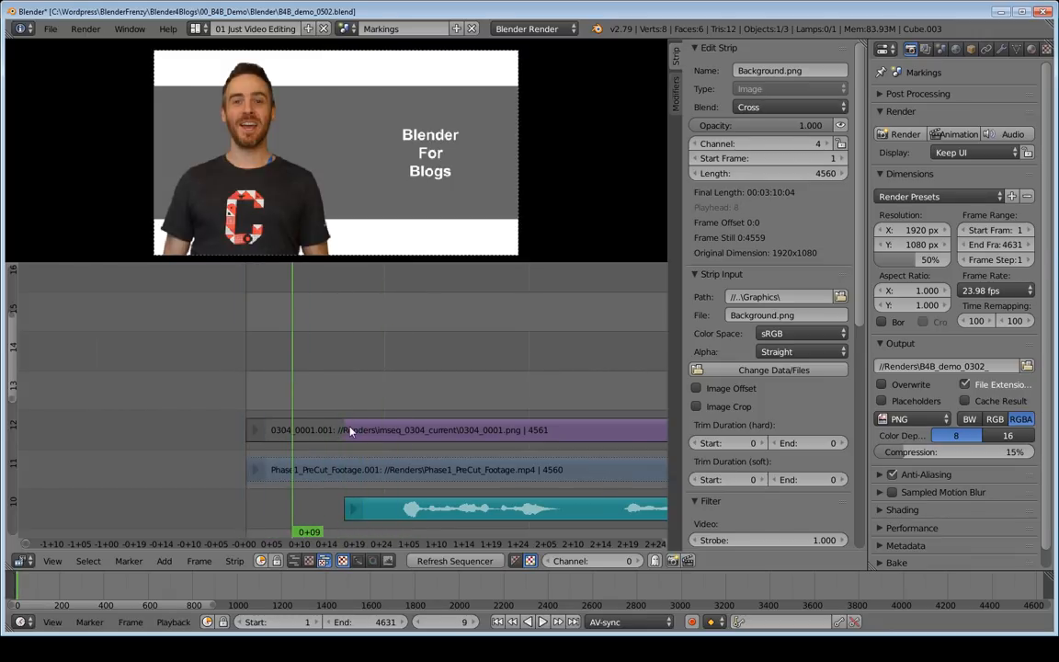
{"action": "key", "text": "alt+a"}
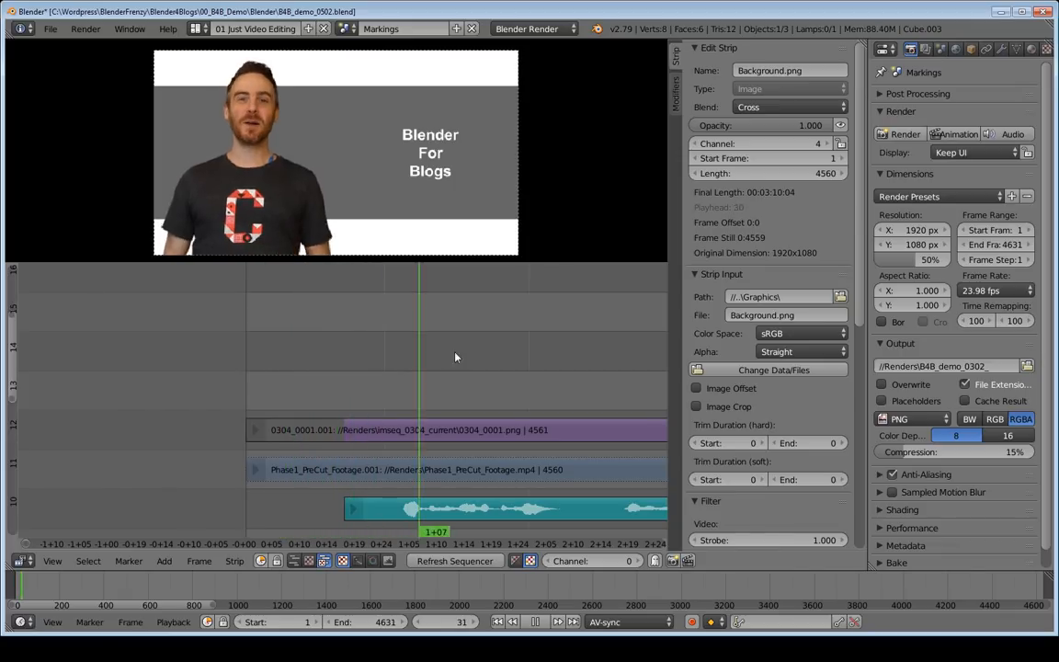
{"action": "left_click_drag", "start_coordinate": [518, 360], "coordinate": [344, 385]}
{"action": "key", "text": "Escape"}
{"action": "middle_click_drag", "start_coordinate": [442, 400], "coordinate": [266, 379], "text": "ctrl"}
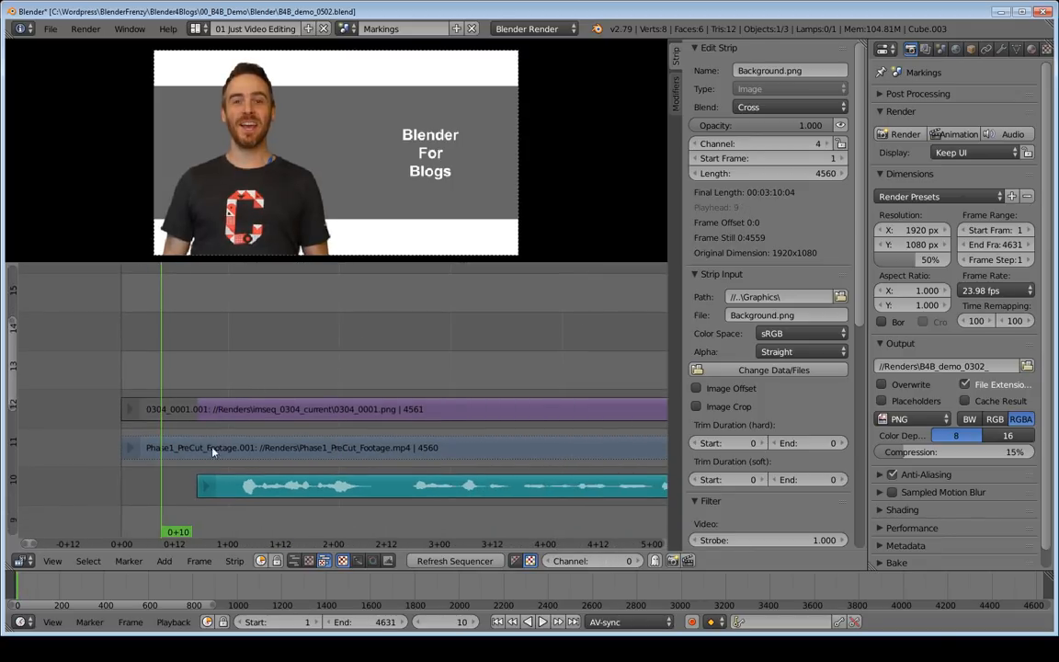
{"action": "key", "text": "alt+a"}
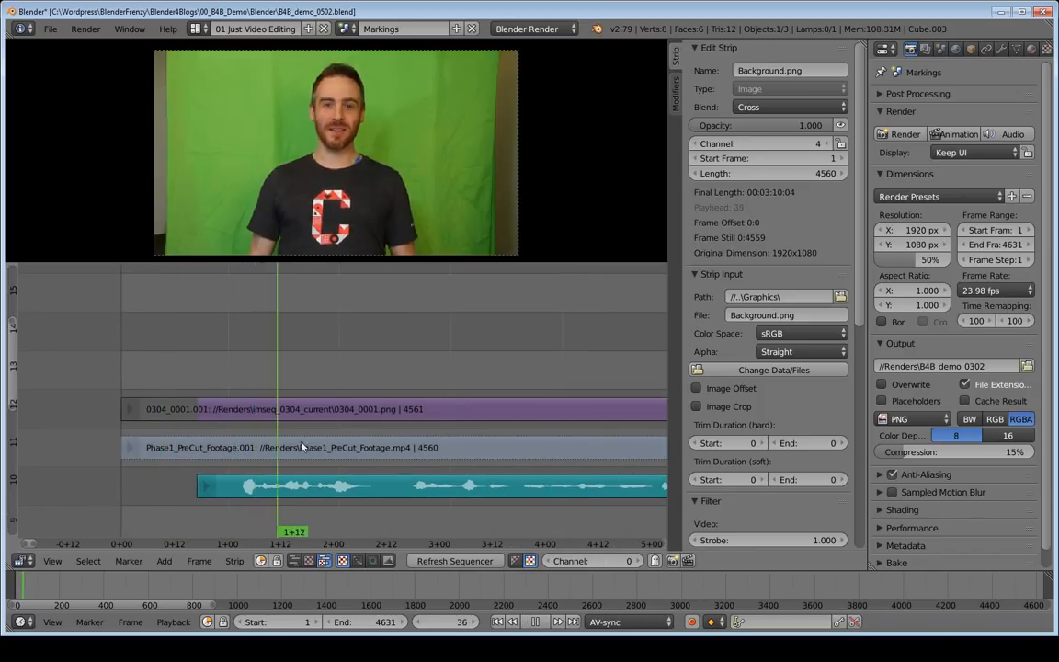
{"action": "mouse_move", "coordinate": [265, 441]}
{"action": "left_mouse_down"}
{"action": "mouse_move", "coordinate": [185, 446]}
{"action": "mouse_move", "coordinate": [259, 451]}
{"action": "left_mouse_up"}
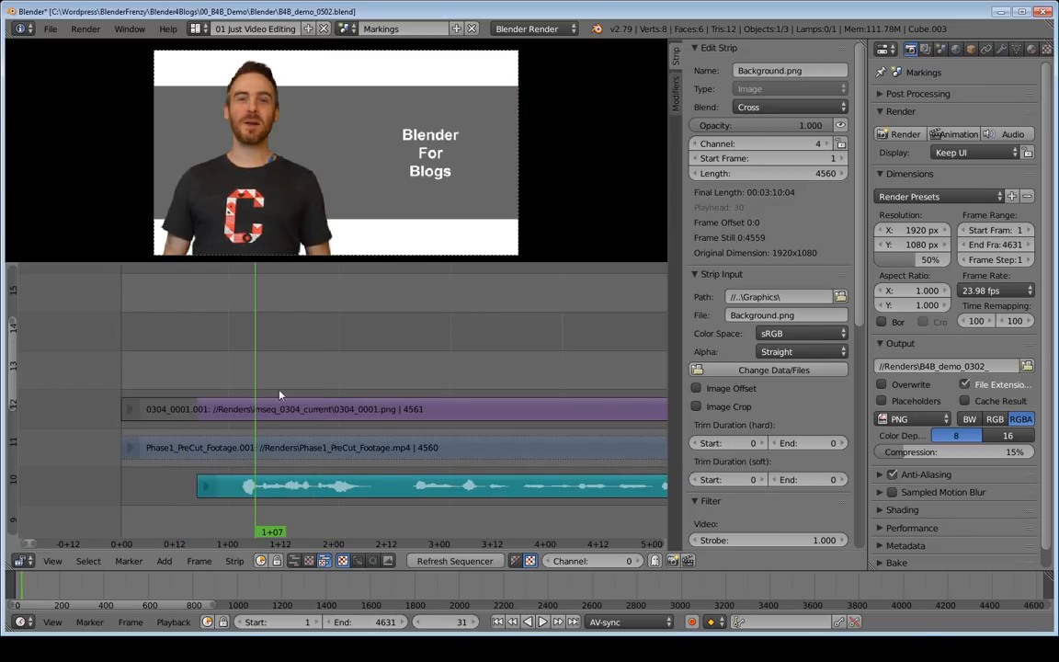
Clear the strip offset of the 0304_0001.001 image sequence strip on channel 12
{"action": "middle_click_drag", "start_coordinate": [309, 394], "coordinate": [284, 388], "text": "ctrl"}
{"action": "scroll", "coordinate": [338, 404], "scroll_direction": "down", "scroll_amount": 3}
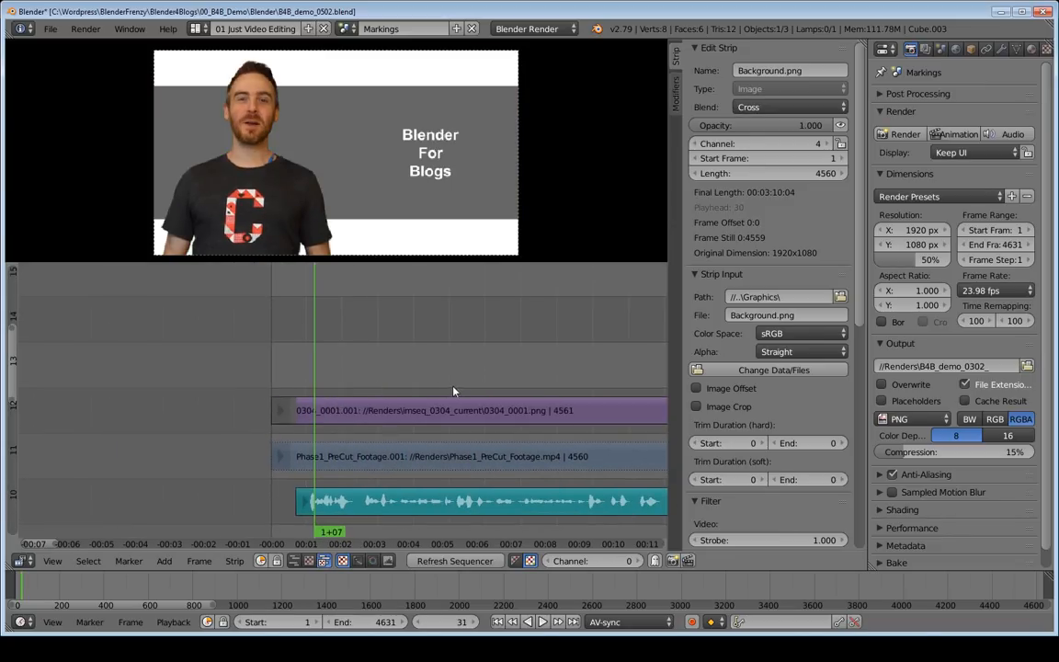
{"action": "scroll", "coordinate": [342, 402], "scroll_direction": "down", "scroll_amount": 3}
{"action": "right_click", "coordinate": [403, 410]}
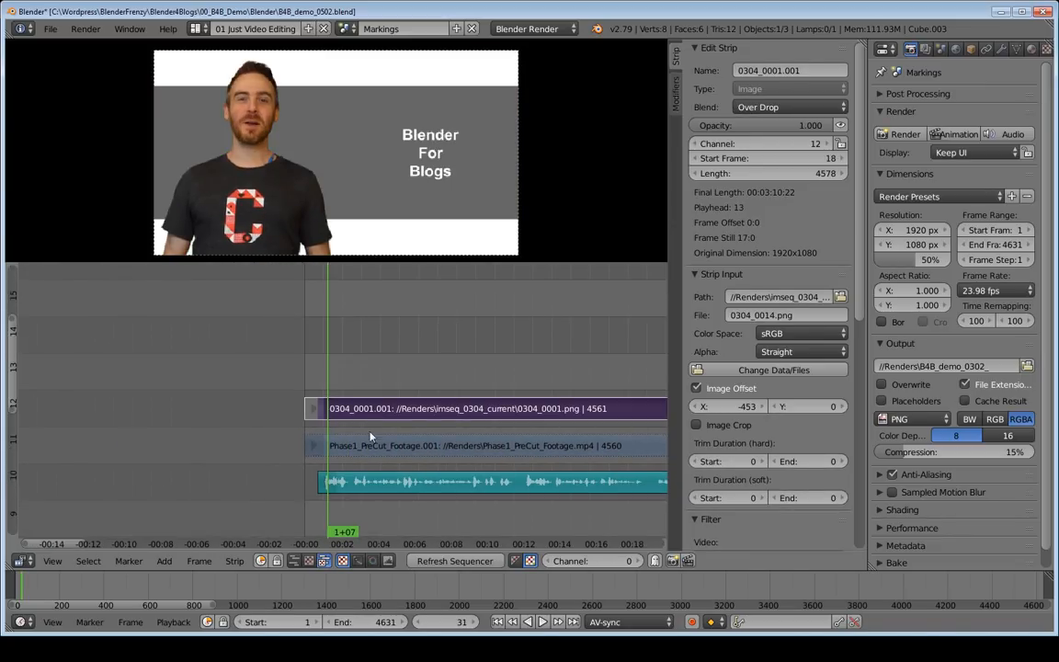
{"action": "left_click", "coordinate": [235, 561]}
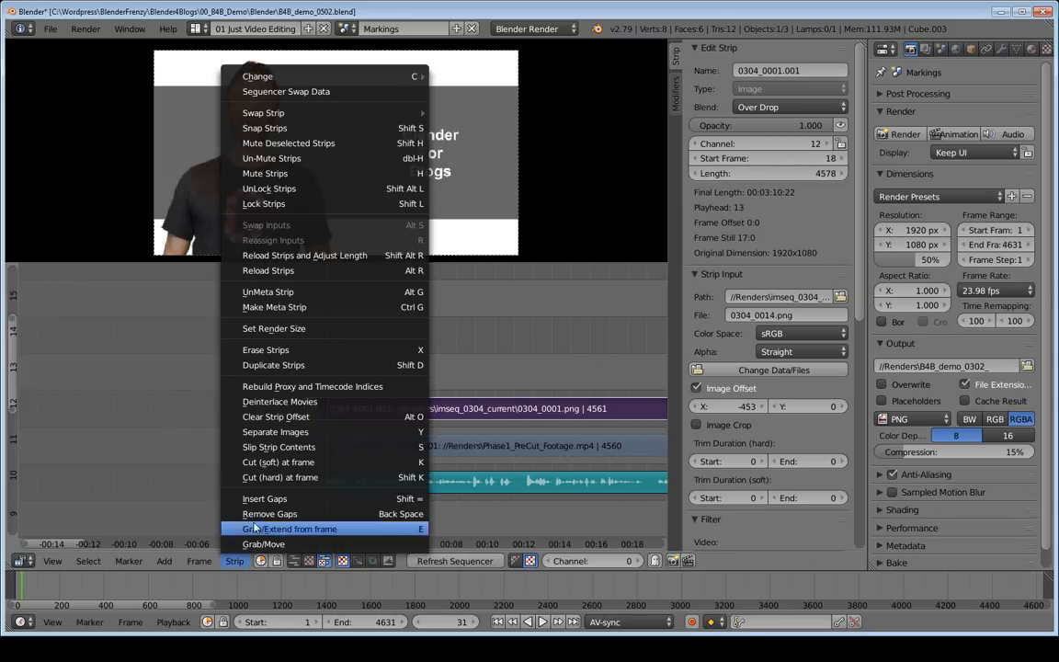
{"action": "left_click", "coordinate": [275, 419]}
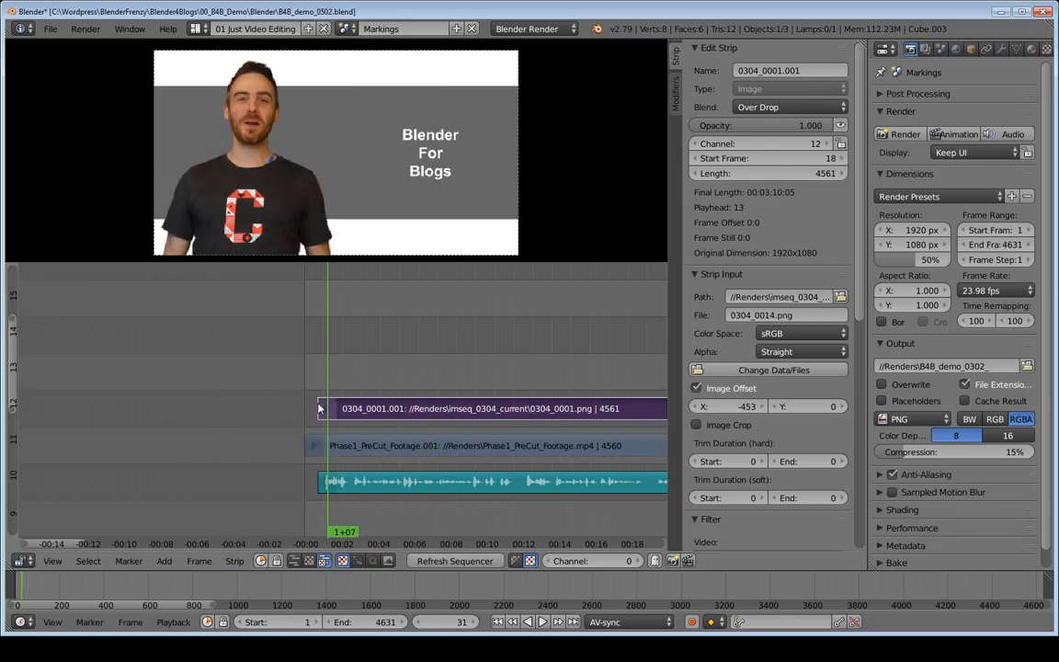
Move the Phase1_PreCut_Footage.001 strip to start frame 18 on channel 11, flush with the start of the image sequence and audio strips
{"action": "scroll", "coordinate": [386, 414], "scroll_direction": "right", "scroll_amount": 5, "text": "ctrl"}
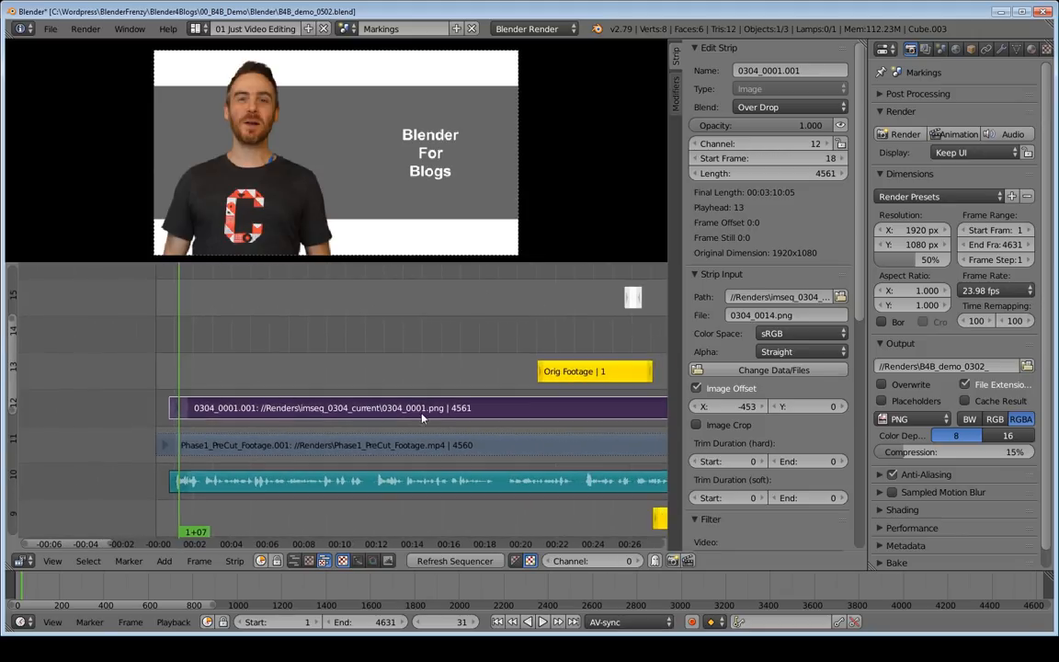
{"action": "scroll", "coordinate": [408, 413], "scroll_direction": "down", "scroll_amount": 10}
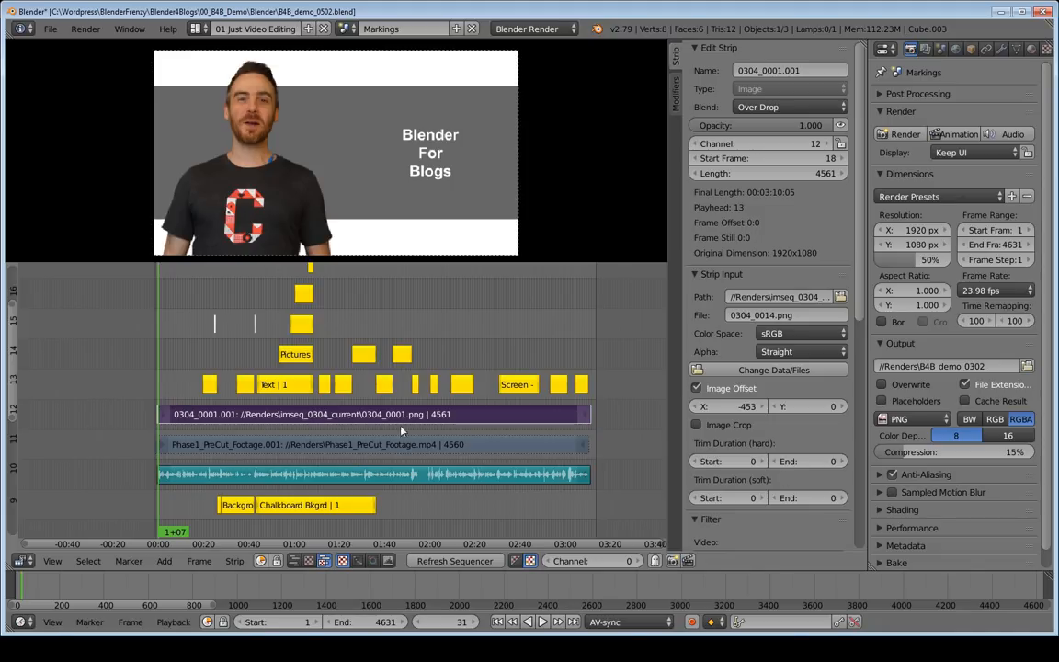
{"action": "middle_click_drag", "start_coordinate": [327, 399], "coordinate": [373, 381]}
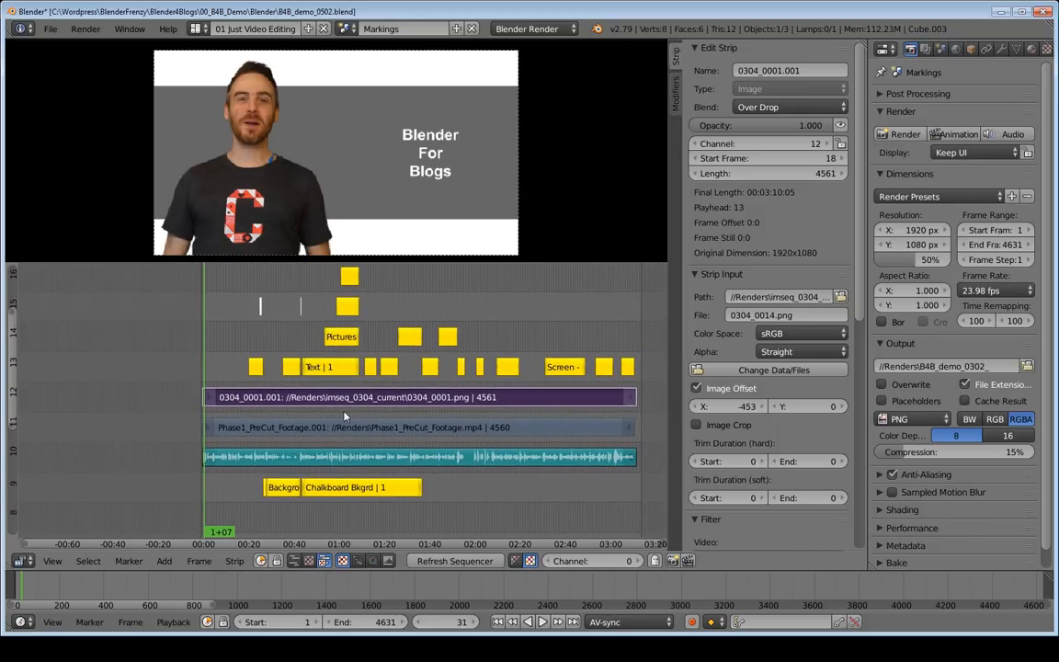
{"action": "middle_click_drag", "start_coordinate": [247, 433], "coordinate": [272, 411]}
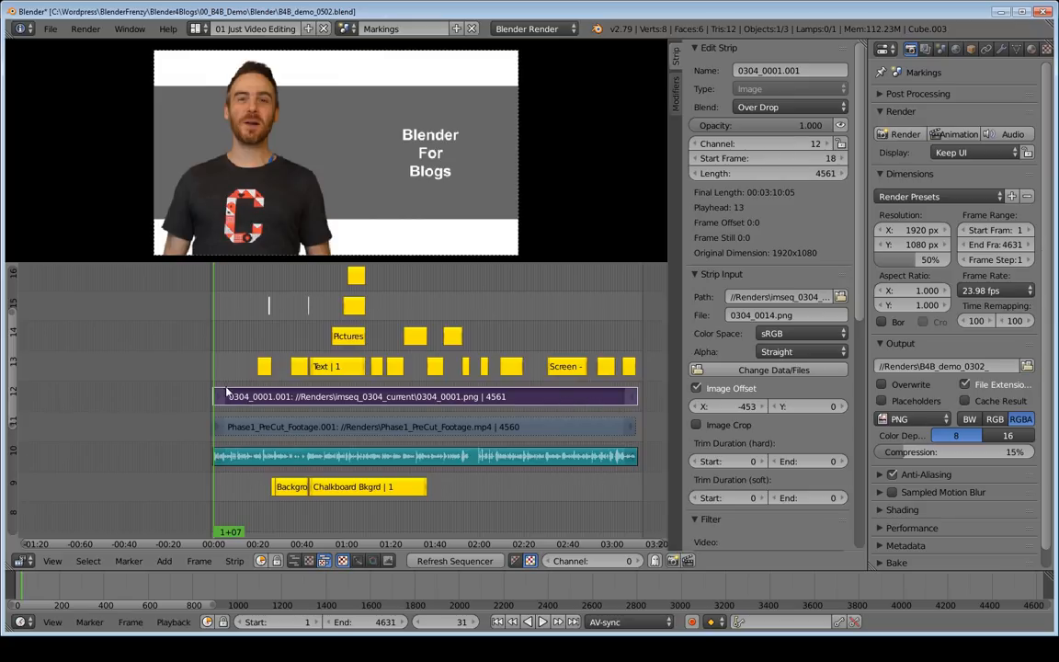
{"action": "scroll", "coordinate": [417, 396], "scroll_direction": "up", "scroll_amount": 3, "text": "ctrl"}
{"action": "scroll", "coordinate": [417, 395], "scroll_direction": "up", "scroll_amount": 8}
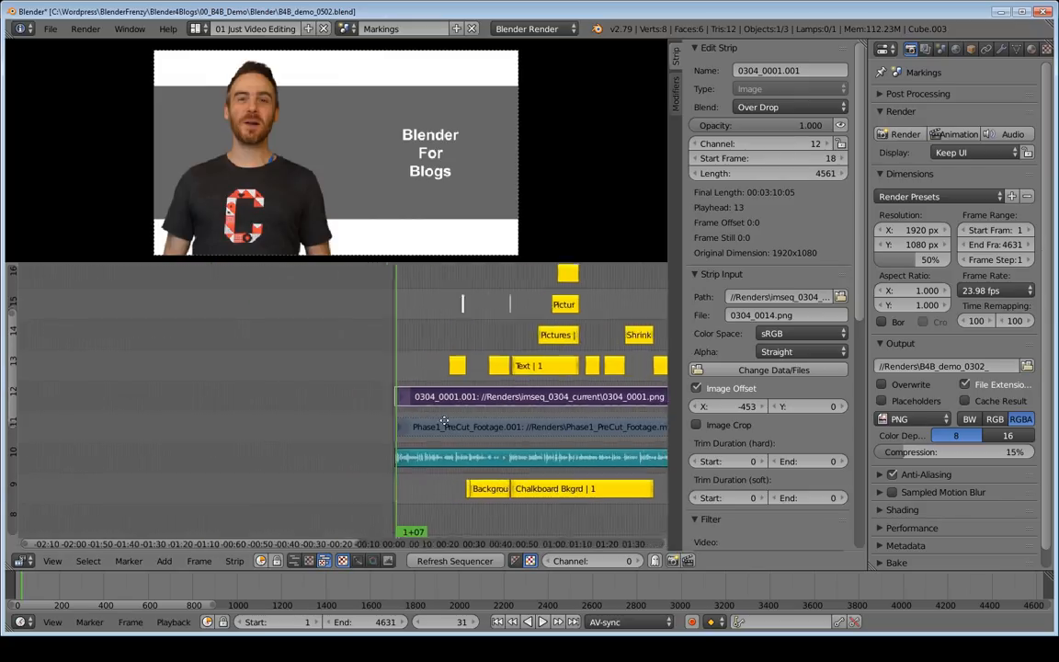
{"action": "scroll", "coordinate": [411, 404], "scroll_direction": "up", "scroll_amount": 6}
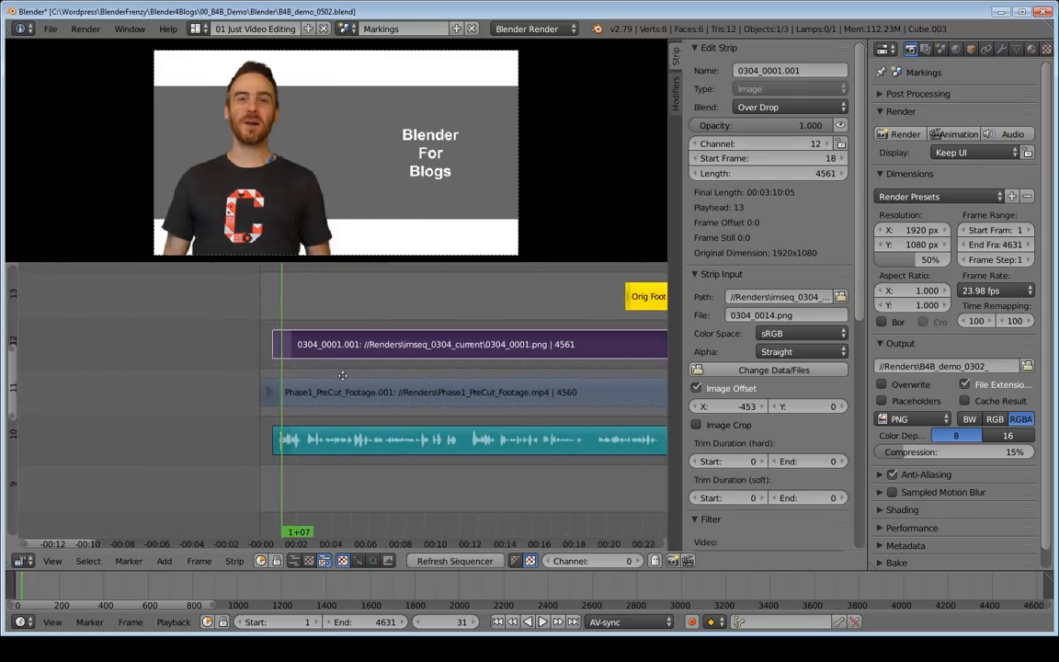
{"action": "right_click", "coordinate": [217, 389]}
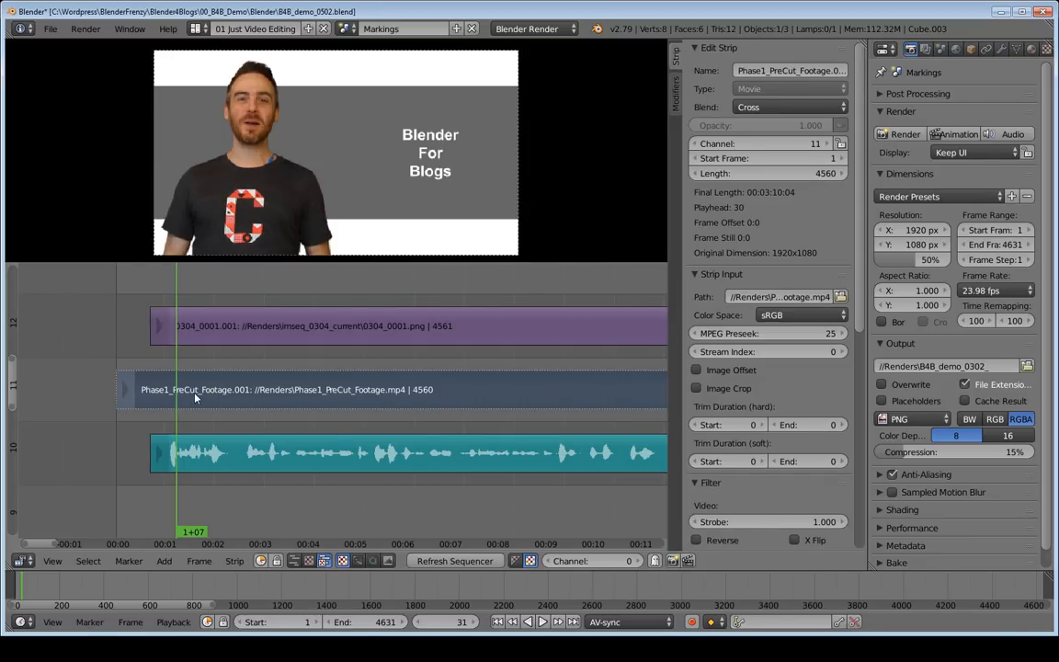
{"action": "key", "text": "g"}
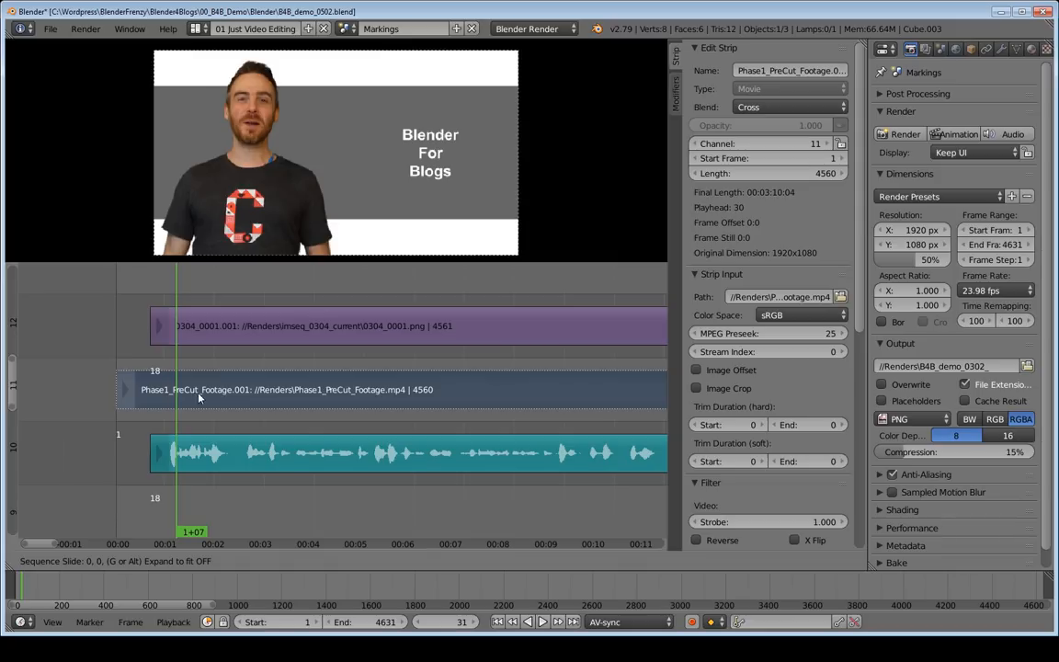
{"action": "left_click", "coordinate": [203, 395], "text": "ctrl"}
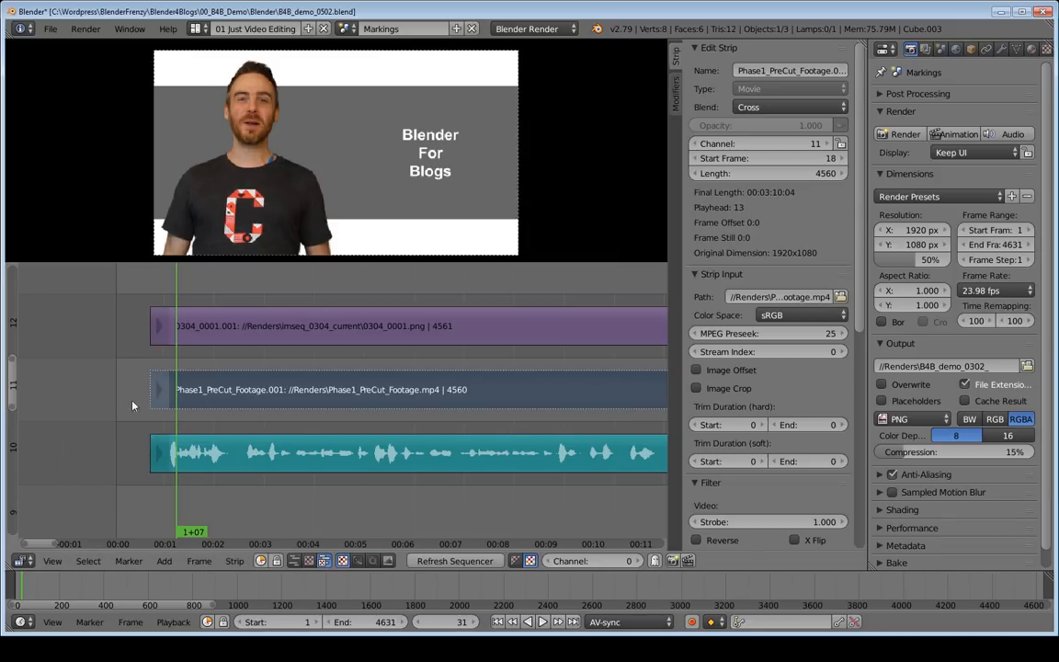
Jump the playhead to the strips' start at frame 18, and return it to frame 1
{"action": "left_click", "coordinate": [135, 366]}
{"action": "key", "text": "Page_Up"}
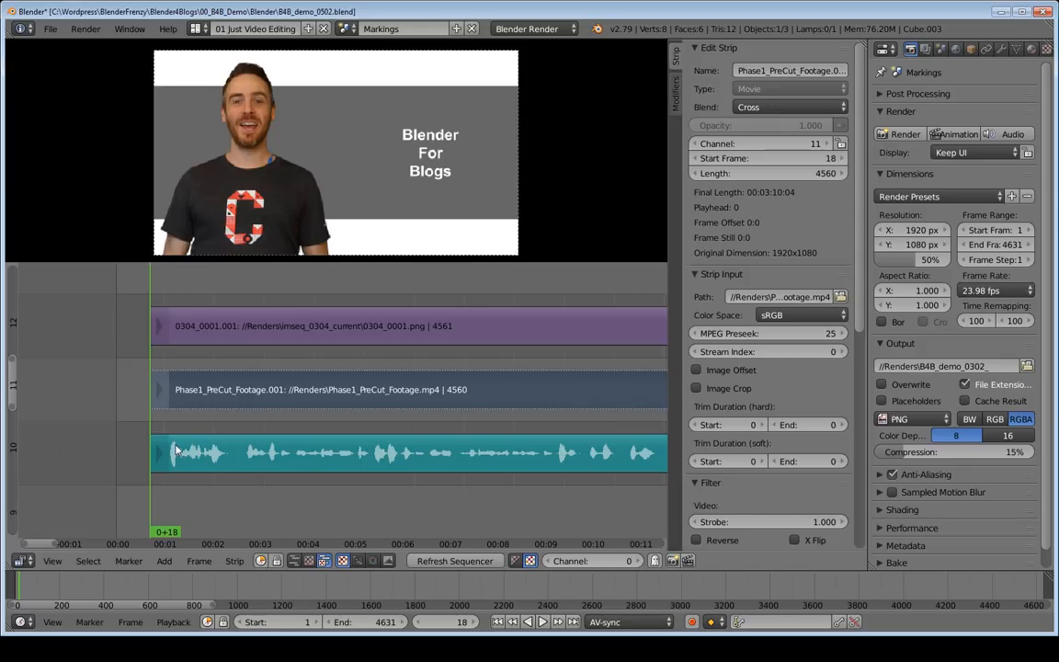
{"action": "key", "text": "shift+Left"}
Group all strips above the Background.png and Color strips into one meta strip
{"action": "middle_click_drag", "start_coordinate": [373, 343], "coordinate": [477, 372], "text": "ctrl"}
{"action": "scroll", "coordinate": [477, 372], "scroll_direction": "down", "scroll_amount": 6}
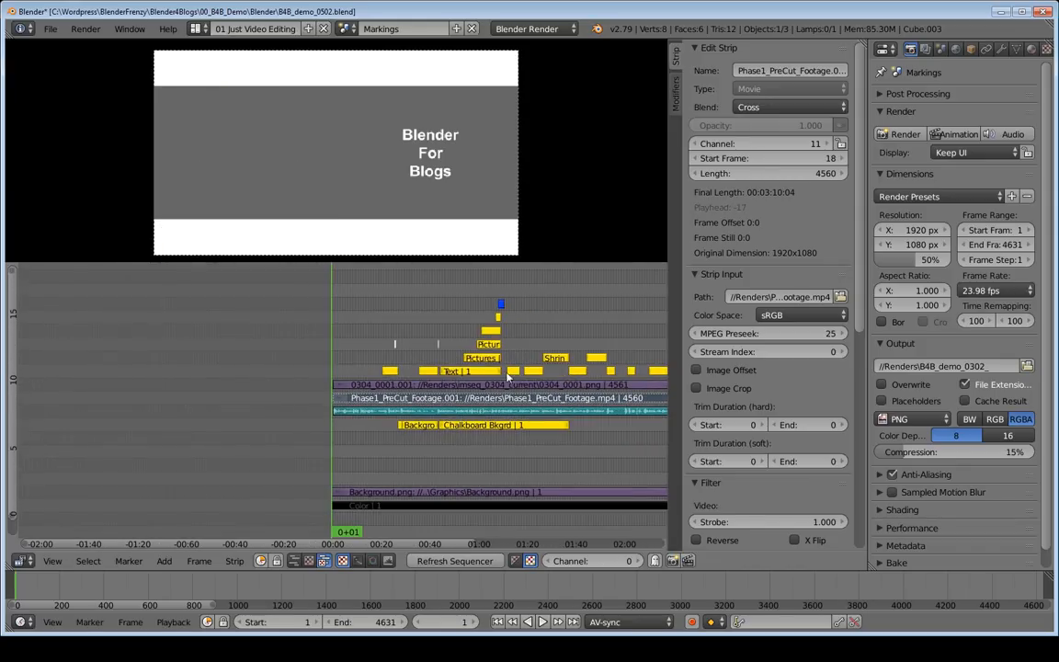
{"action": "scroll", "coordinate": [494, 371], "scroll_direction": "down", "scroll_amount": 4}
{"action": "middle_click_drag", "start_coordinate": [399, 365], "coordinate": [390, 366]}
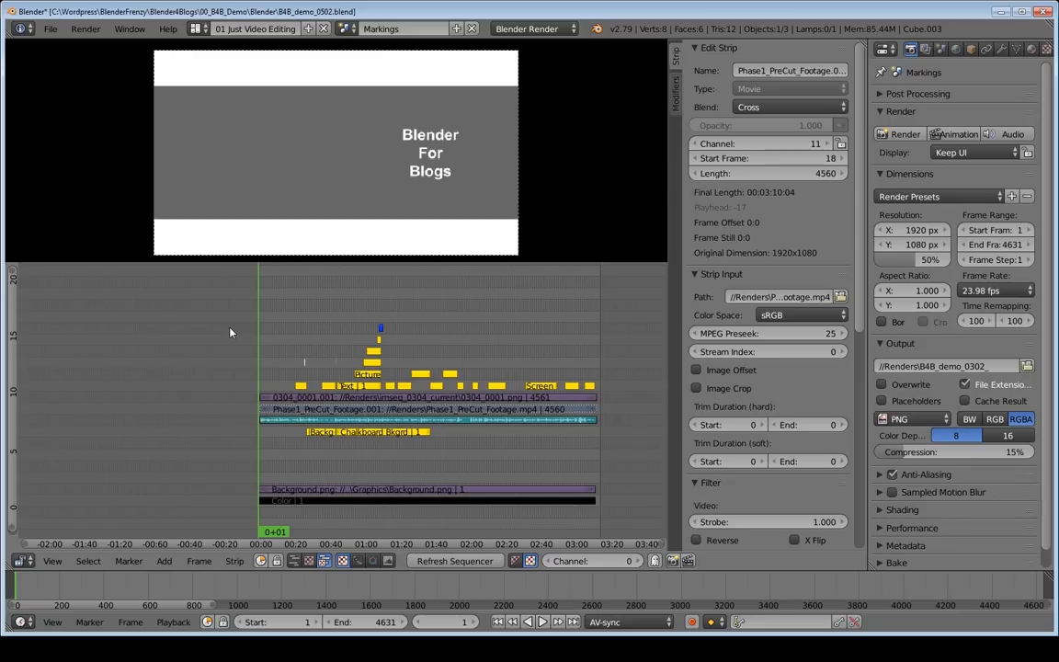
{"action": "key", "text": "b"}
{"action": "left_click_drag", "start_coordinate": [217, 306], "coordinate": [622, 467]}
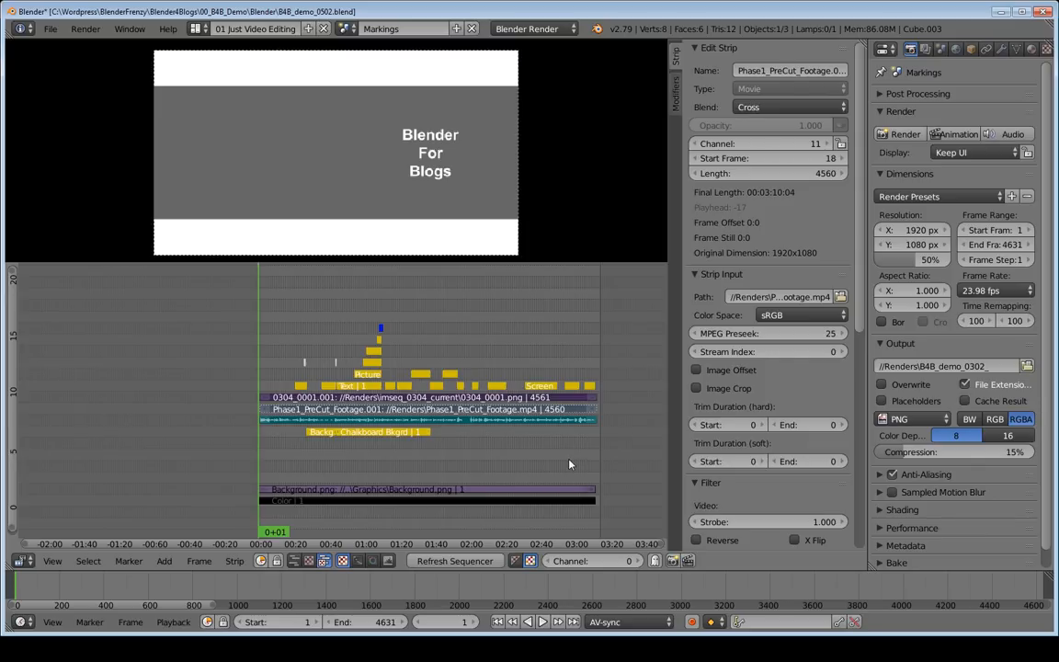
{"action": "key", "text": "ctrl+g"}
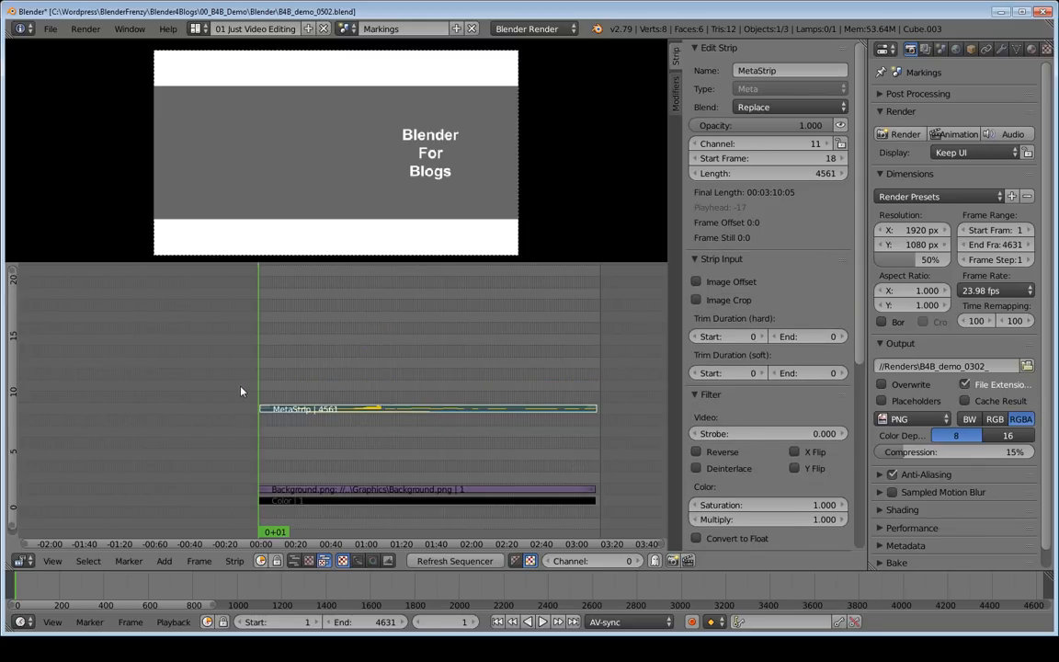
Snap the meta strip to the playhead so it starts at frame 1
{"action": "key", "text": "a"}
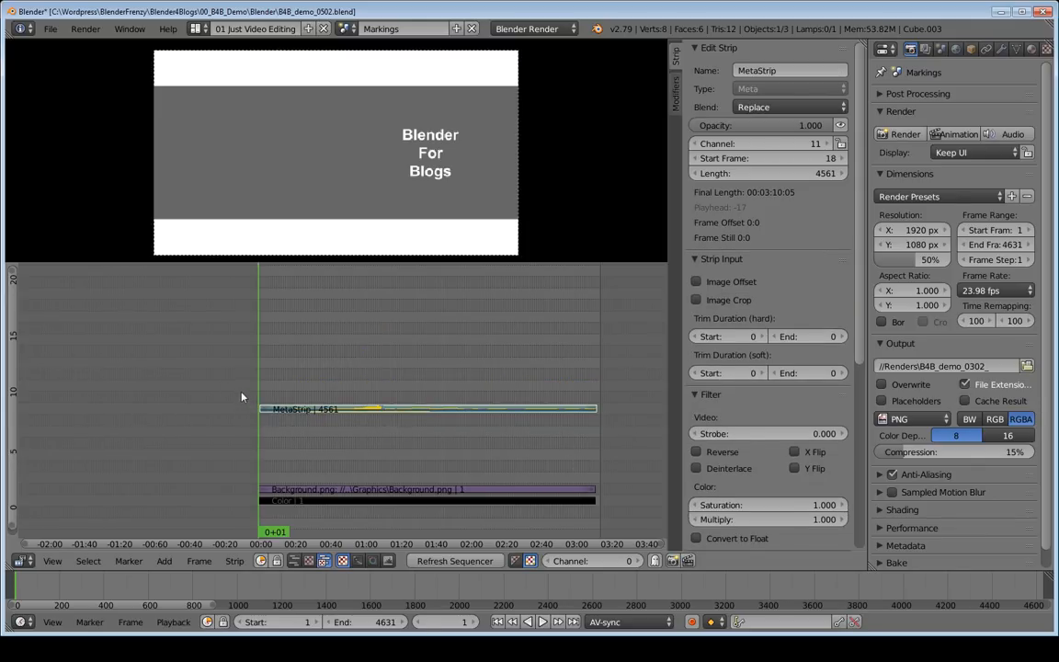
{"action": "key", "text": "b"}
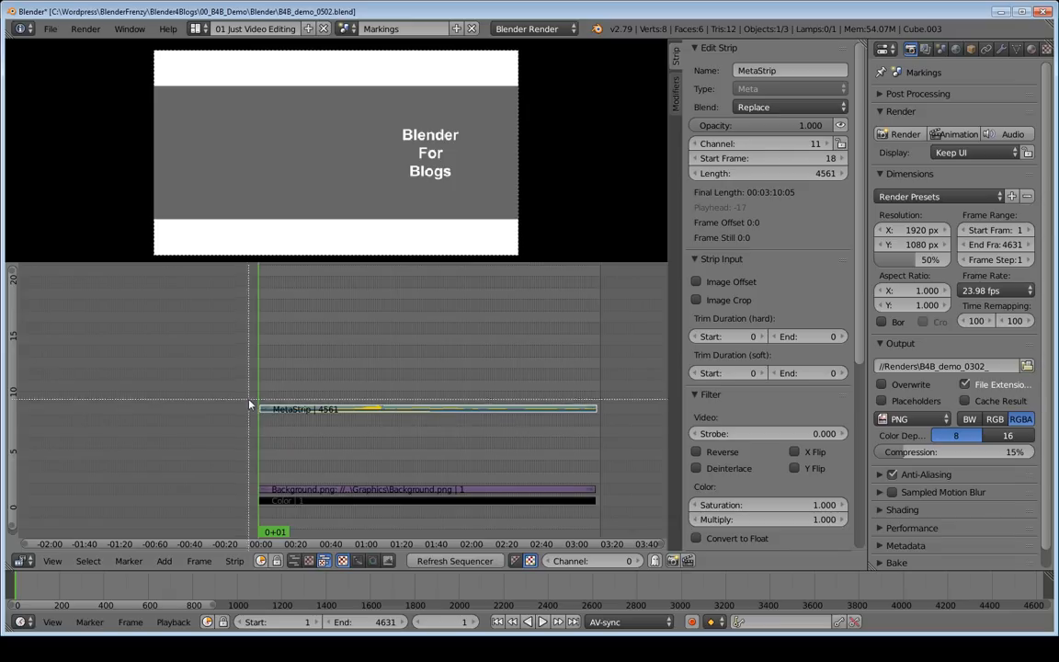
{"action": "left_click_drag", "start_coordinate": [240, 393], "coordinate": [285, 425]}
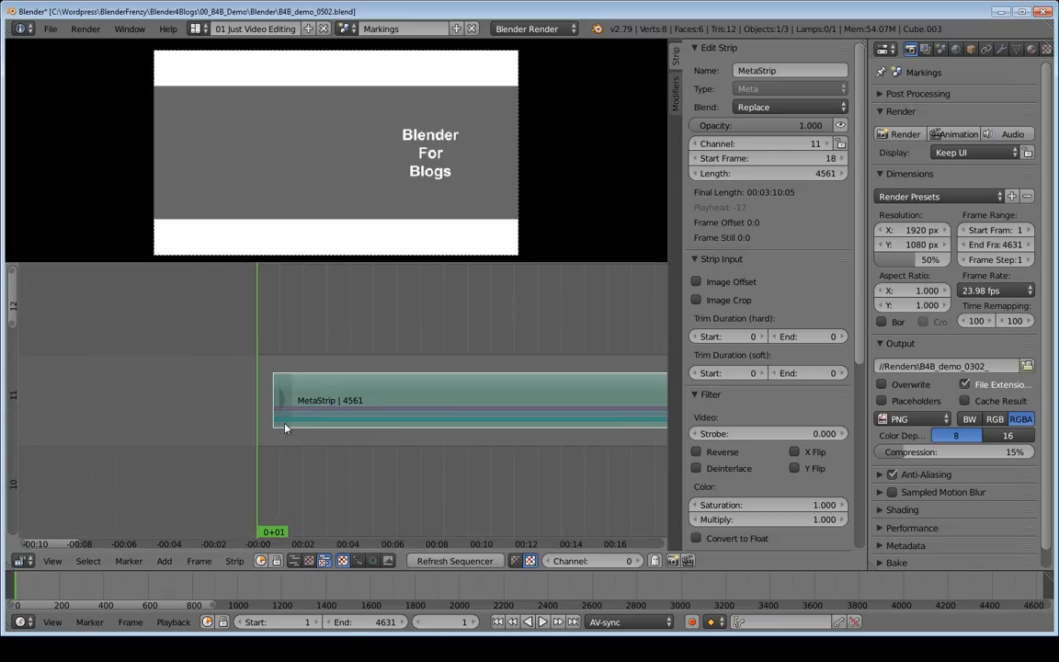
{"action": "right_click", "coordinate": [349, 386]}
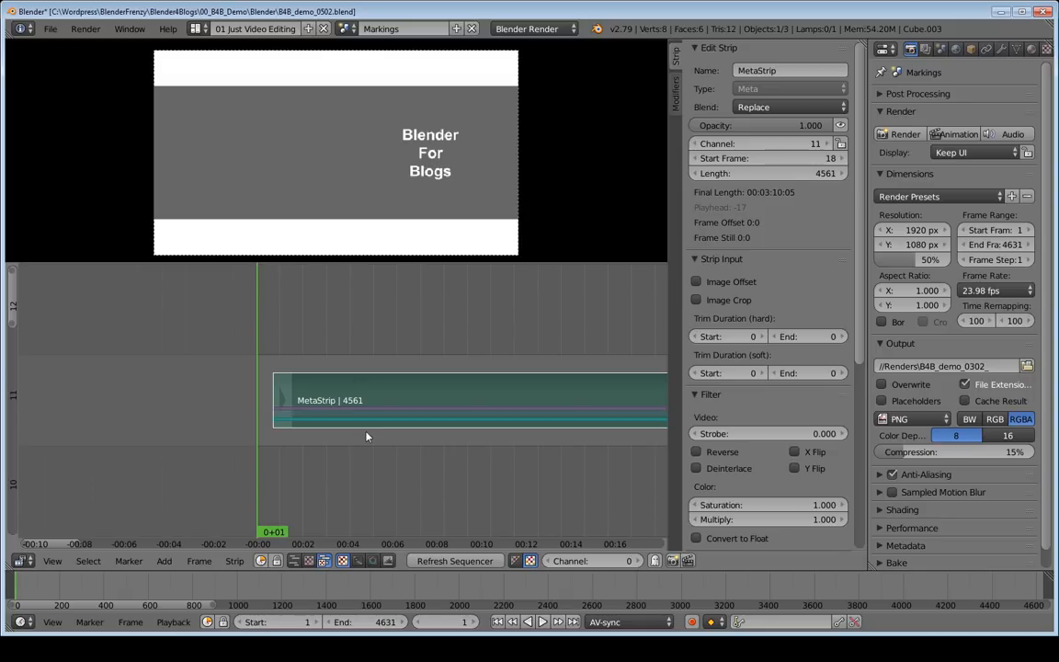
{"action": "key", "text": "shift+s"}
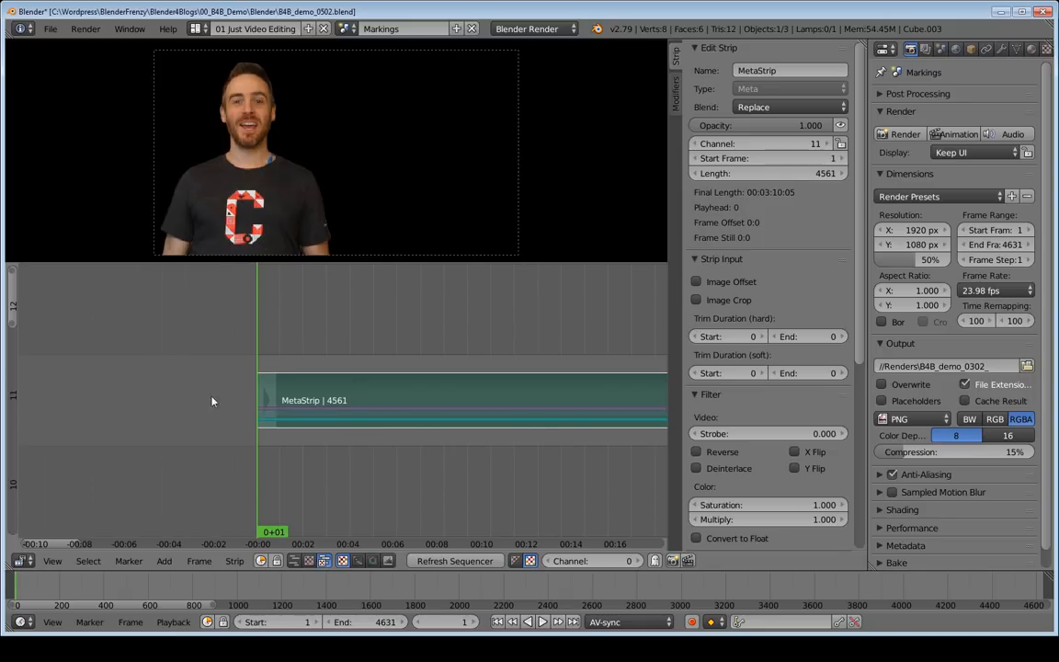
Ungroup the meta strip back into its separate strips and review the whole sequence
{"action": "key", "text": "Home"}
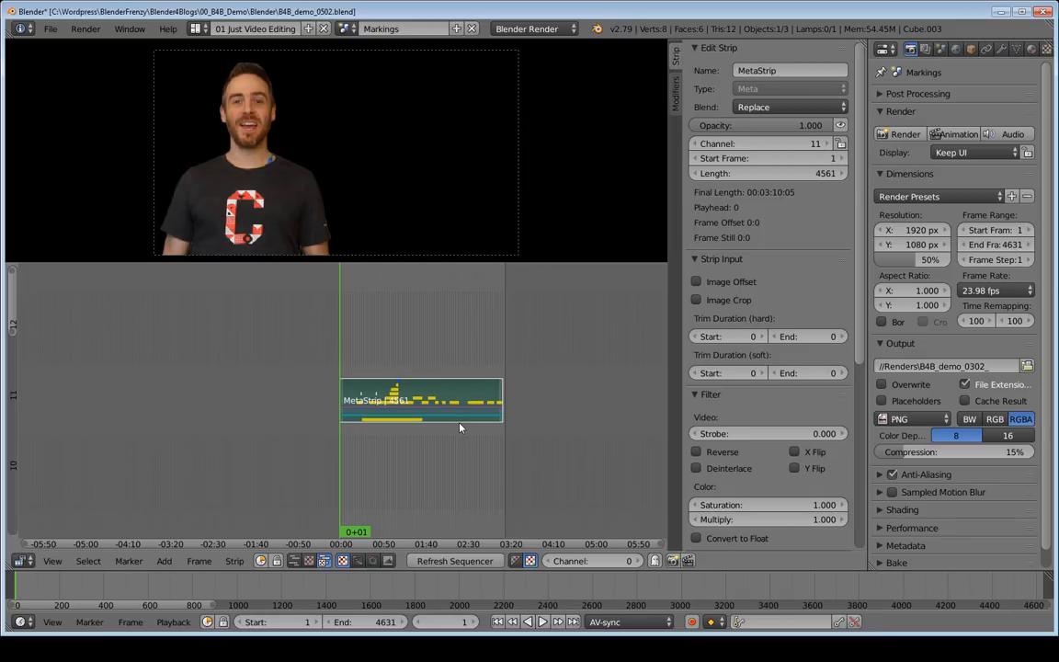
{"action": "key", "text": "Tab"}
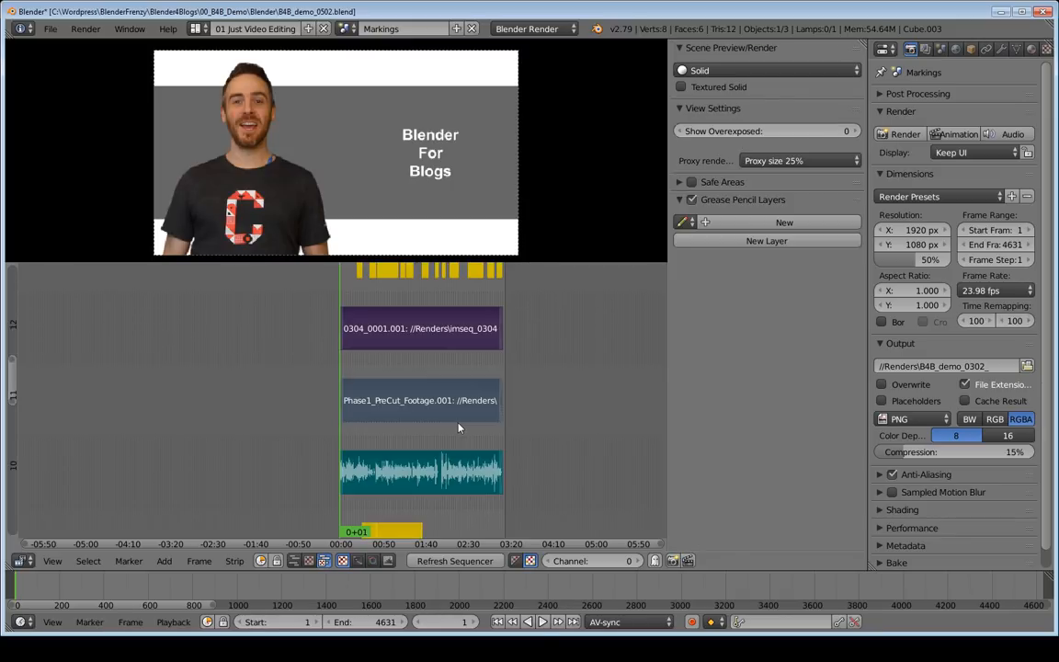
{"action": "middle_click_drag", "start_coordinate": [456, 420], "coordinate": [481, 424], "text": "ctrl"}
{"action": "key", "text": "Home"}
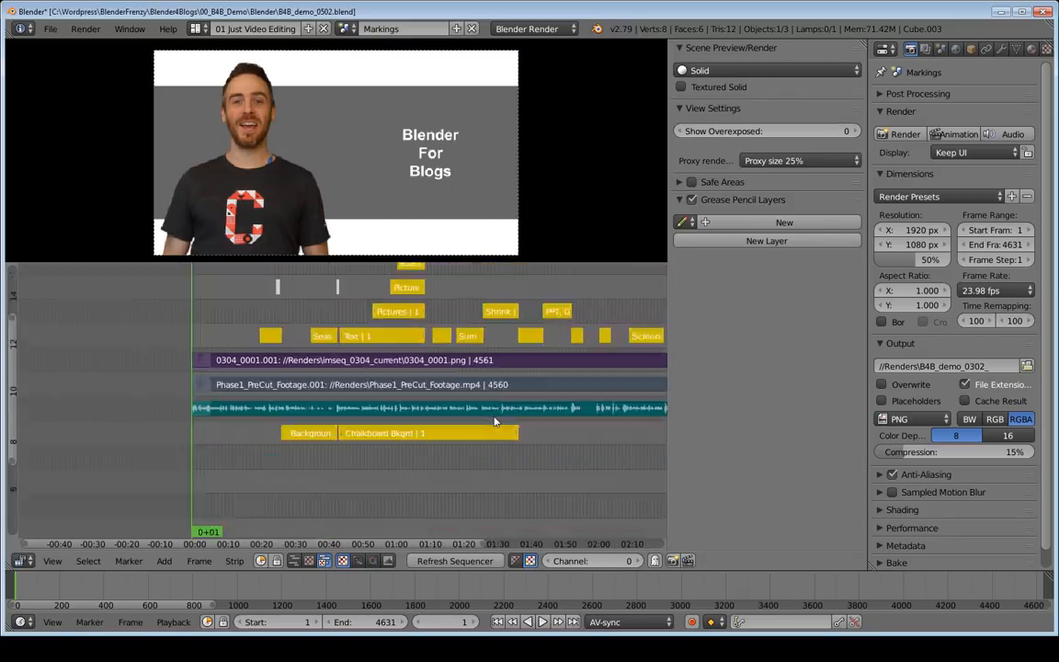
{"action": "middle_click_drag", "start_coordinate": [497, 415], "coordinate": [473, 413], "text": "ctrl"}
{"action": "middle_click_drag", "start_coordinate": [474, 413], "coordinate": [528, 418]}
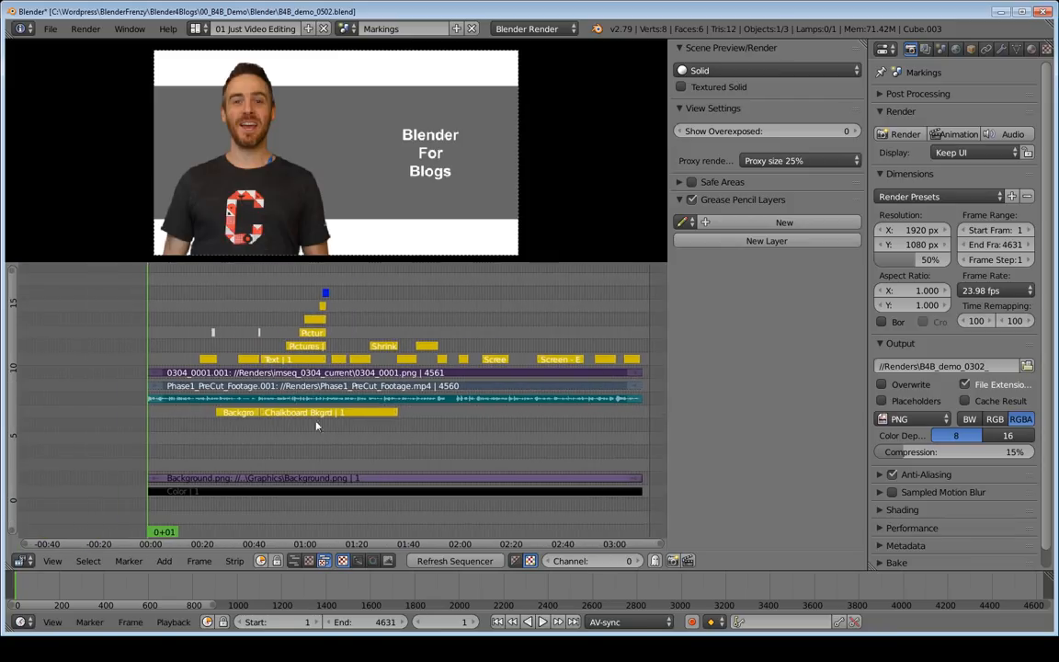
Check that the image sequence, footage and audio strips line up at their start, and look over the whole Markings sequence
{"action": "key", "text": "shift+b"}
{"action": "left_click_drag", "start_coordinate": [133, 355], "coordinate": [172, 397]}
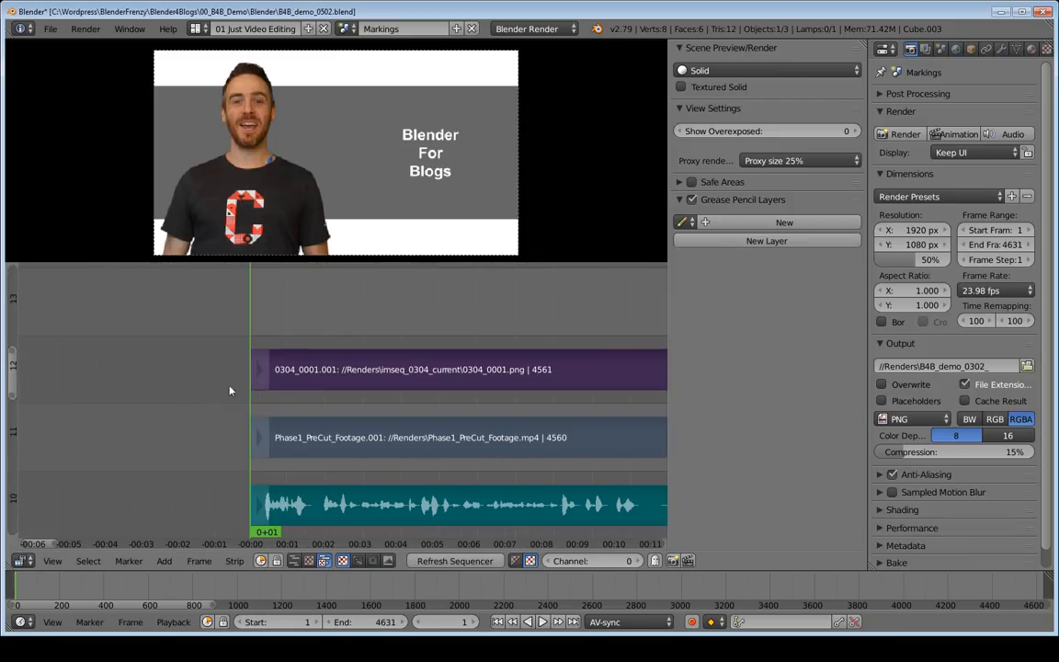
{"action": "middle_click_drag", "start_coordinate": [620, 405], "coordinate": [300, 435], "text": "ctrl"}
{"action": "middle_click_drag", "start_coordinate": [583, 423], "coordinate": [522, 451], "text": "ctrl"}
{"action": "middle_click_drag", "start_coordinate": [535, 362], "coordinate": [546, 381], "text": "ctrl"}
{"action": "middle_click_drag", "start_coordinate": [557, 378], "coordinate": [456, 382]}
{"action": "middle_click_drag", "start_coordinate": [618, 425], "coordinate": [499, 387]}
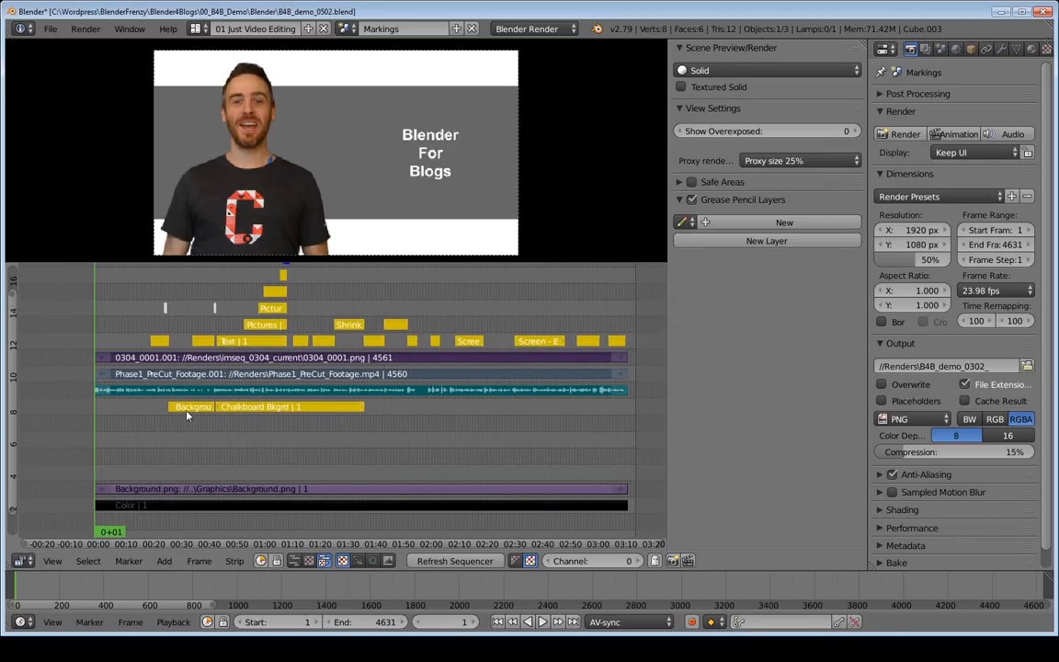
Switch to the Mix 1 scene and clear the strip offset of the 0304_0001.001 image sequence
{"action": "left_click", "coordinate": [348, 29]}
{"action": "left_click", "coordinate": [364, 110]}
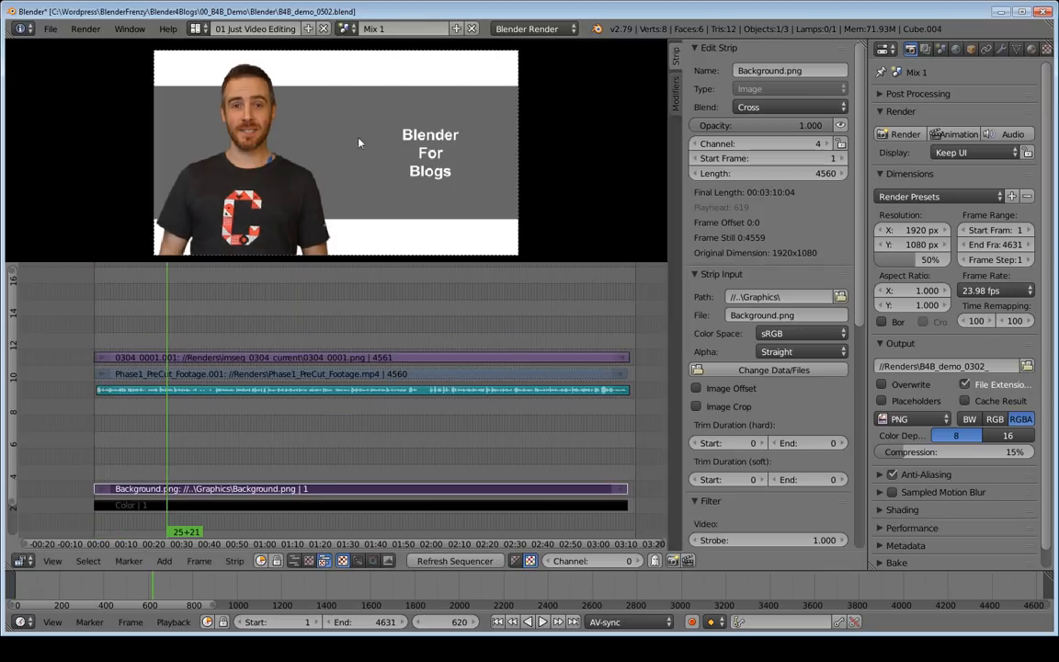
{"action": "key", "text": "shift+b"}
{"action": "left_click_drag", "start_coordinate": [78, 336], "coordinate": [138, 409]}
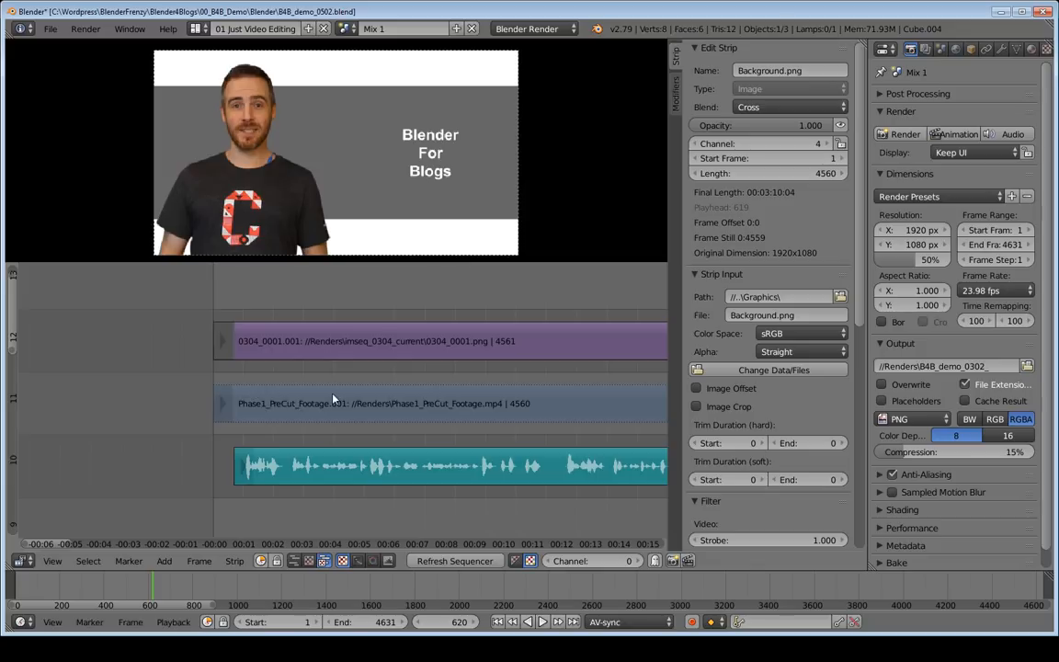
{"action": "scroll", "coordinate": [298, 353], "scroll_direction": "down", "scroll_amount": 5}
{"action": "right_click", "coordinate": [368, 373]}
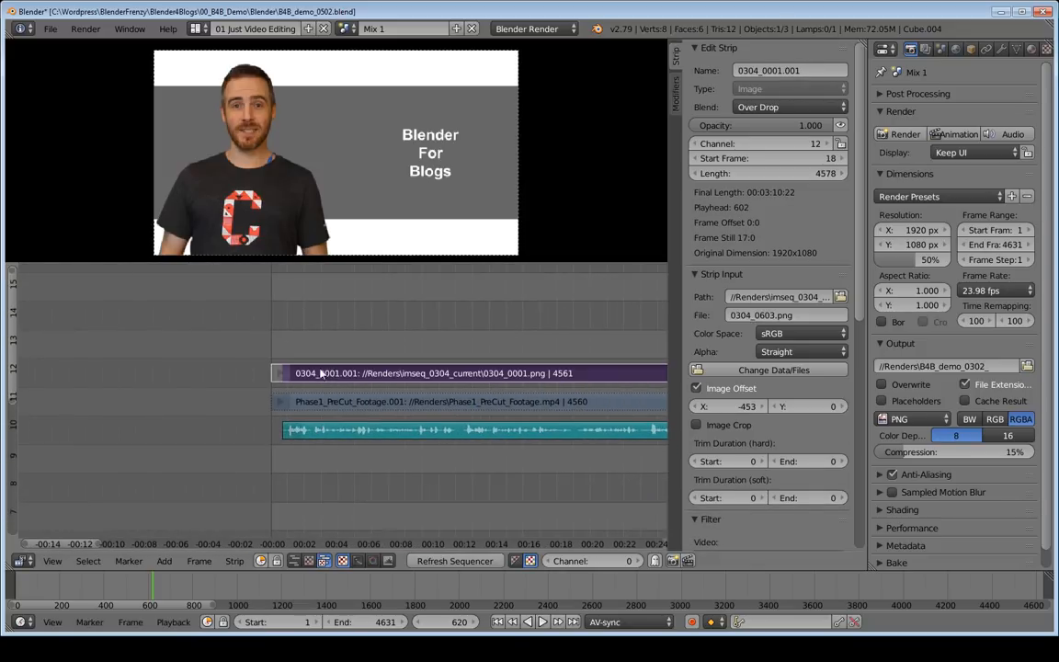
{"action": "left_click", "coordinate": [235, 561]}
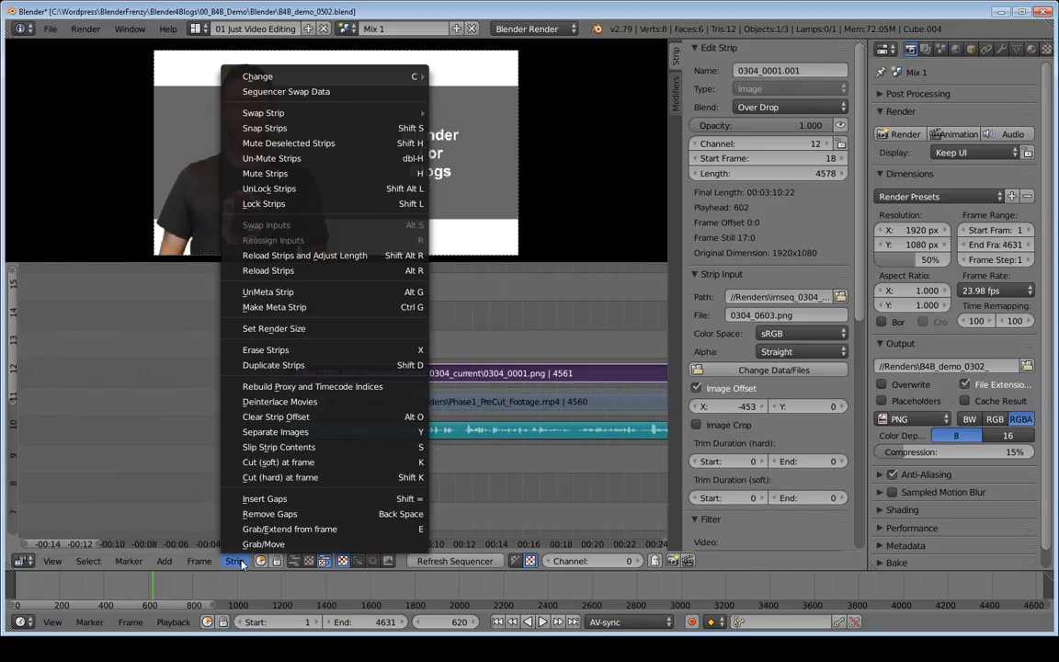
{"action": "left_click", "coordinate": [298, 421]}
Shift the Phase1_PreCut_Footage movie strip to start at frame 18, in line with the audio strip
{"action": "right_click", "coordinate": [300, 409]}
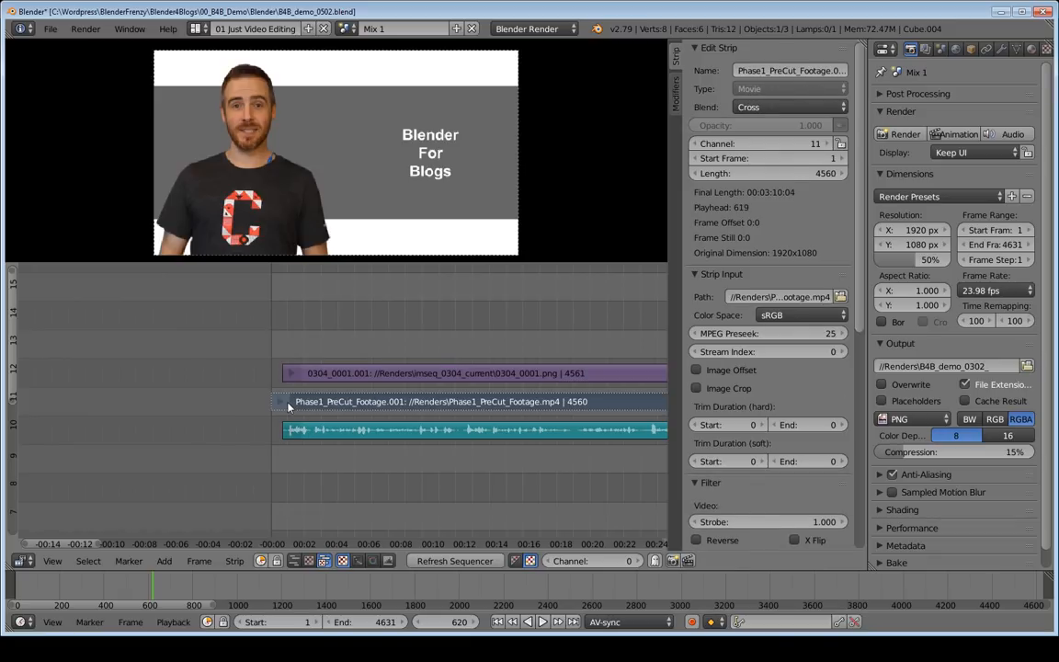
{"action": "key", "text": "s"}
{"action": "left_click", "coordinate": [290, 408]}
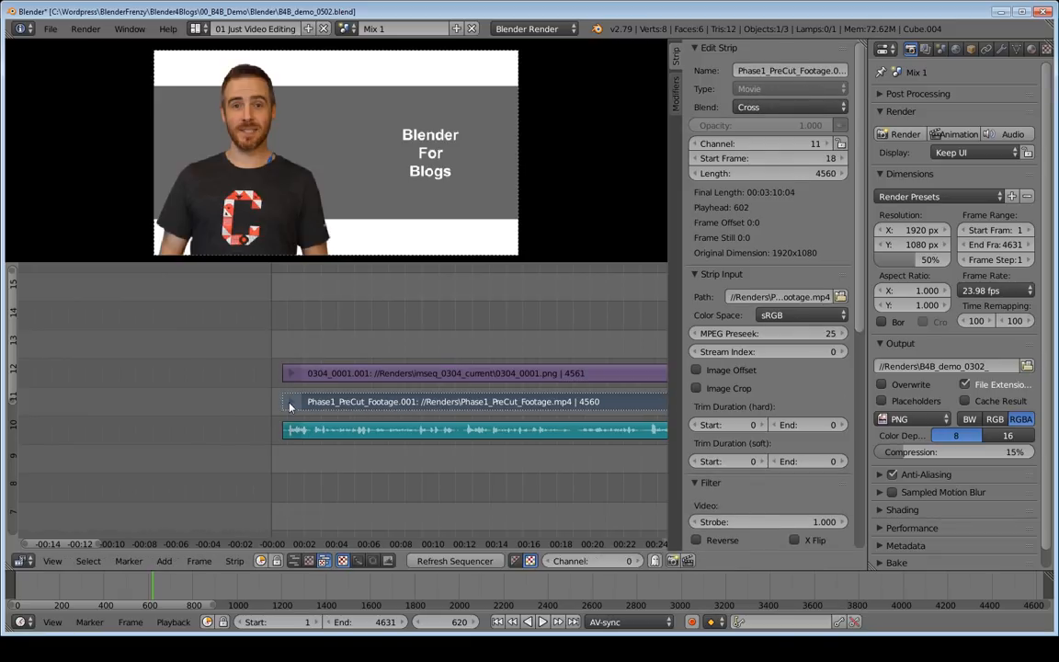
Select the image sequence, footage and audio strips together and snap them to start at frame 1
{"action": "right_click", "coordinate": [308, 377]}
{"action": "right_click", "coordinate": [323, 400]}
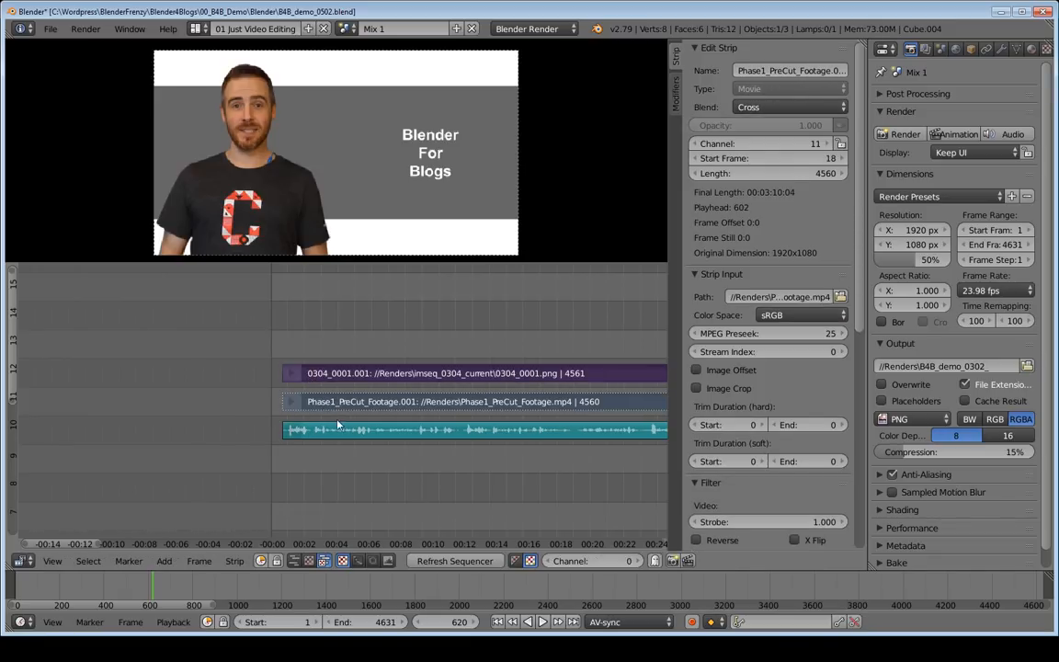
{"action": "right_click", "coordinate": [352, 432]}
{"action": "mouse_move", "coordinate": [468, 432]}
{"action": "middle_mouse_down", "text": "ctrl"}
{"action": "mouse_move", "coordinate": [411, 467]}
{"action": "mouse_move", "coordinate": [462, 446]}
{"action": "middle_mouse_up", "text": "ctrl"}
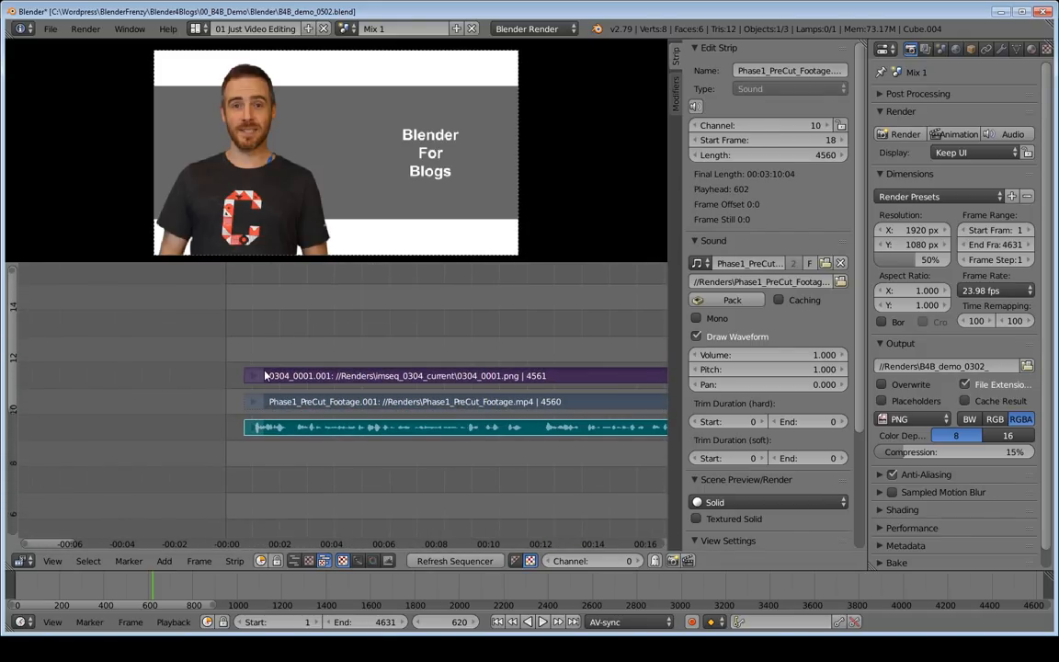
{"action": "key", "text": "shift+Left"}
{"action": "key", "text": "shift+s"}
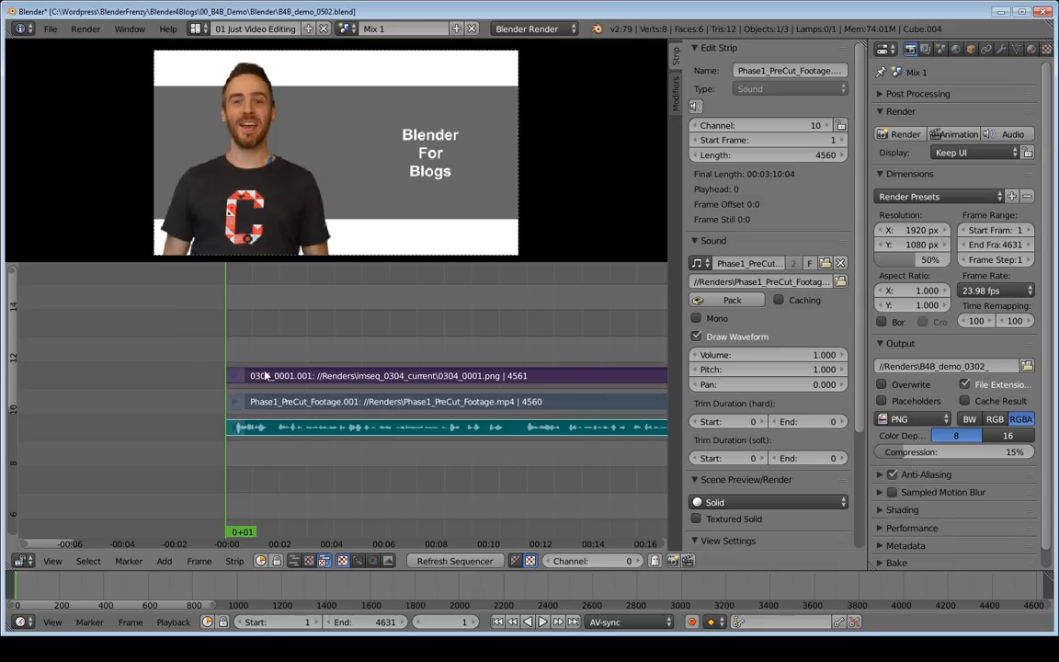
{"action": "key", "text": "Home"}
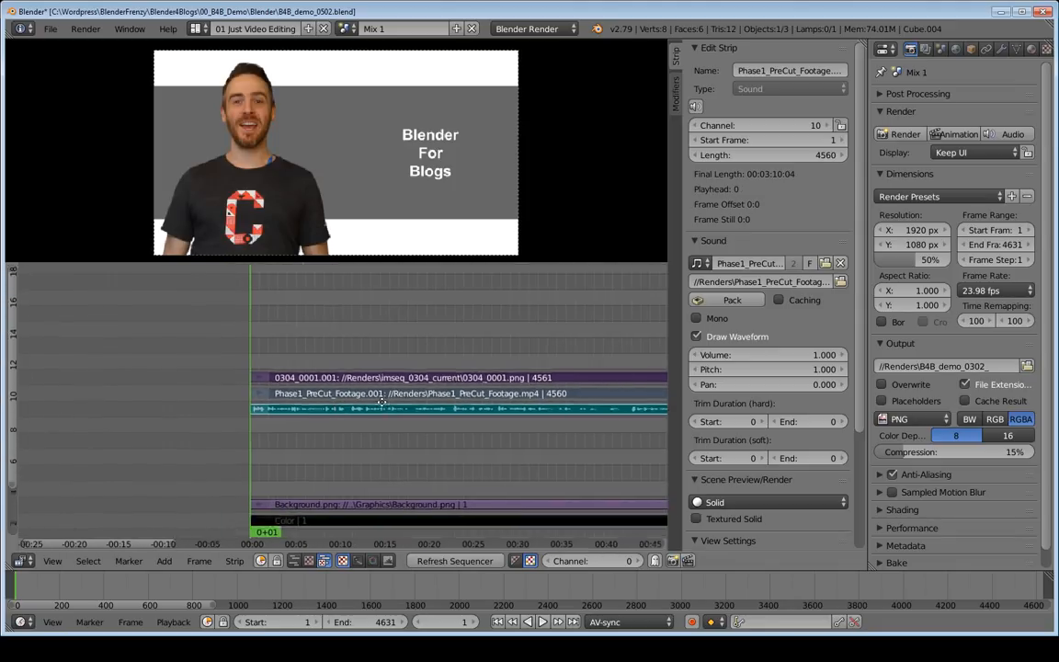
{"action": "scroll", "coordinate": [351, 383], "scroll_direction": "down", "scroll_amount": 2}
{"action": "middle_click_drag", "start_coordinate": [352, 410], "coordinate": [327, 403], "text": "ctrl"}
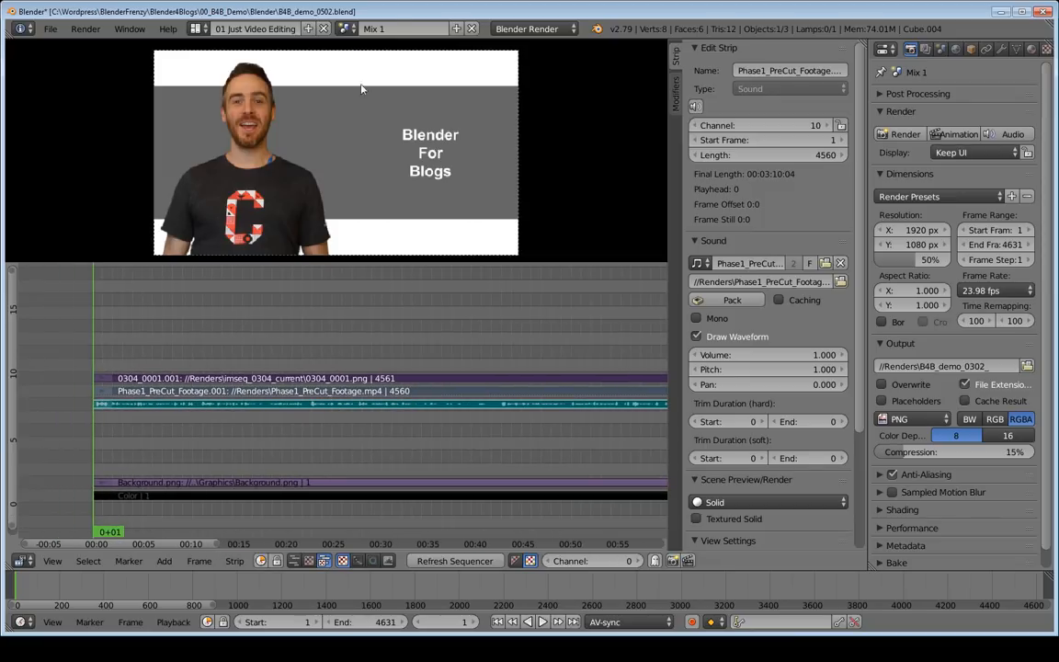
Return to the Markings scene, check the Orig Footage marker, and play the opening to place the playhead at frame 49
{"action": "left_click", "coordinate": [347, 29]}
{"action": "left_click", "coordinate": [357, 95]}
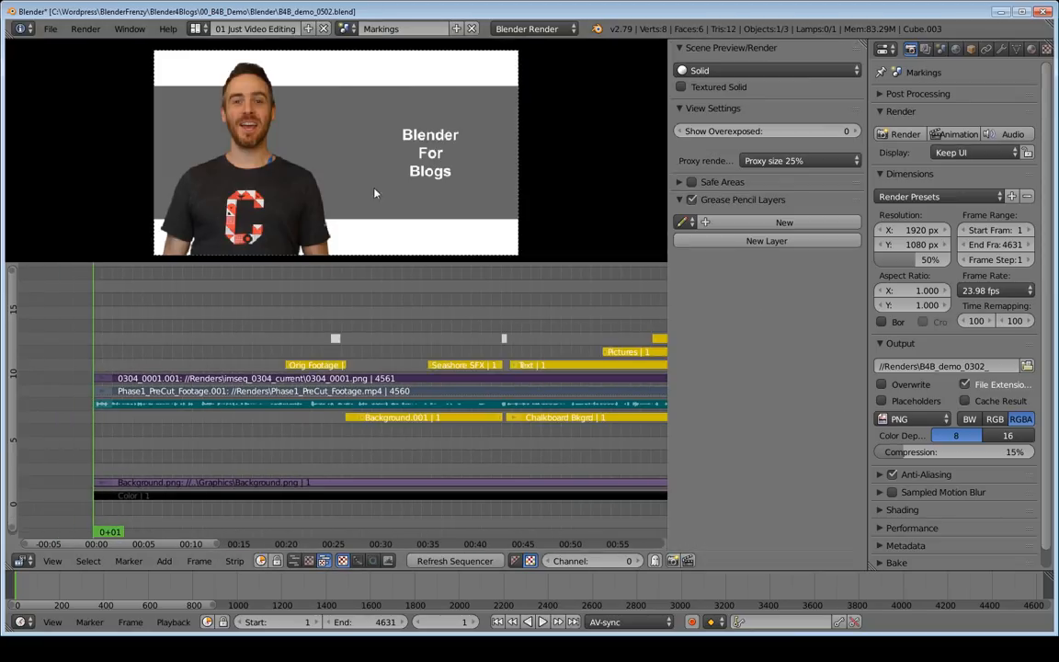
{"action": "left_click_drag", "start_coordinate": [274, 342], "coordinate": [288, 337]}
{"action": "right_click", "coordinate": [317, 367]}
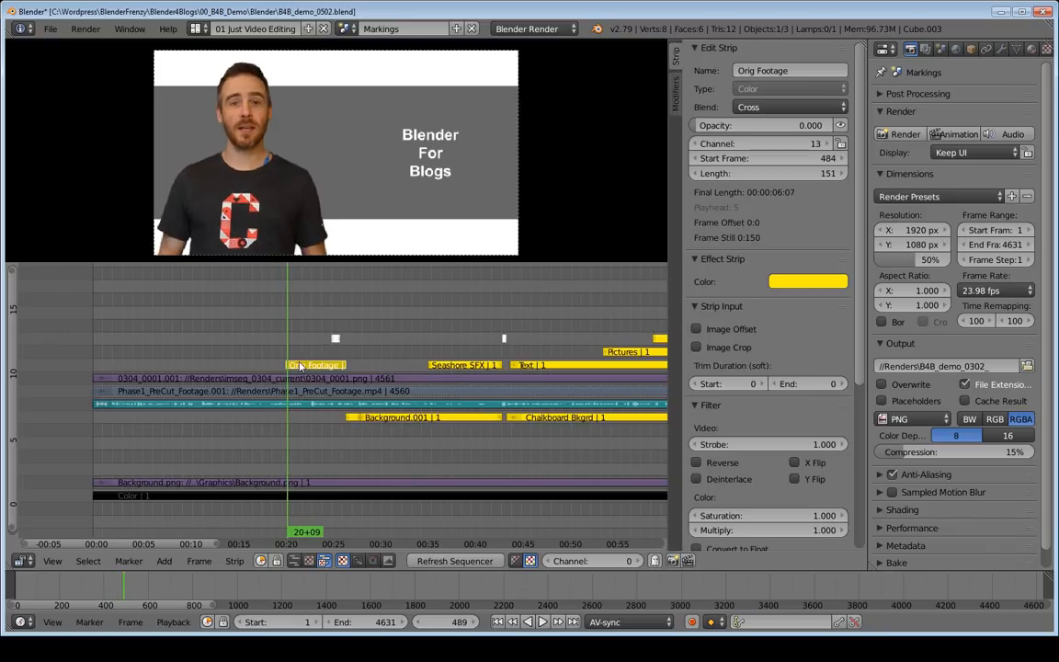
{"action": "left_click_drag", "start_coordinate": [147, 350], "coordinate": [108, 350]}
{"action": "key", "text": "alt+a"}
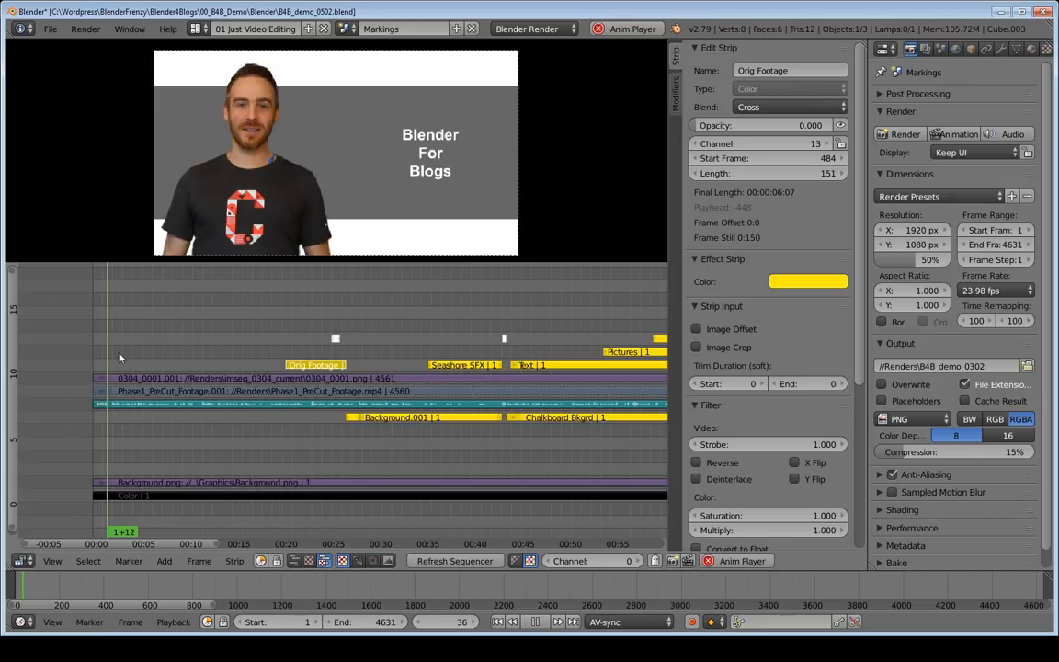
{"action": "left_click_drag", "start_coordinate": [119, 357], "coordinate": [112, 359]}
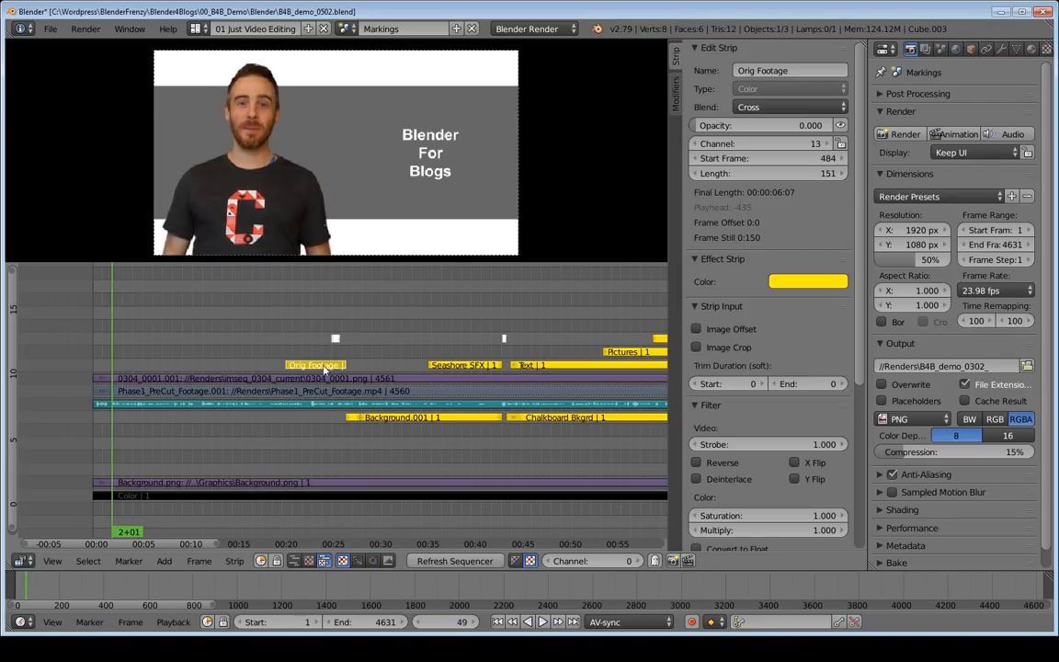
Duplicate the Orig Footage marker strip to start at frame 49 and rename the copy MoGraph.001
{"action": "key", "text": "shift+d"}
{"action": "left_click", "coordinate": [199, 368]}
{"action": "left_click_drag", "start_coordinate": [200, 368], "coordinate": [138, 367]}
{"action": "left_click", "coordinate": [786, 74]}
{"action": "type", "text": "MoGraph.001"}
{"action": "key", "text": "Return"}
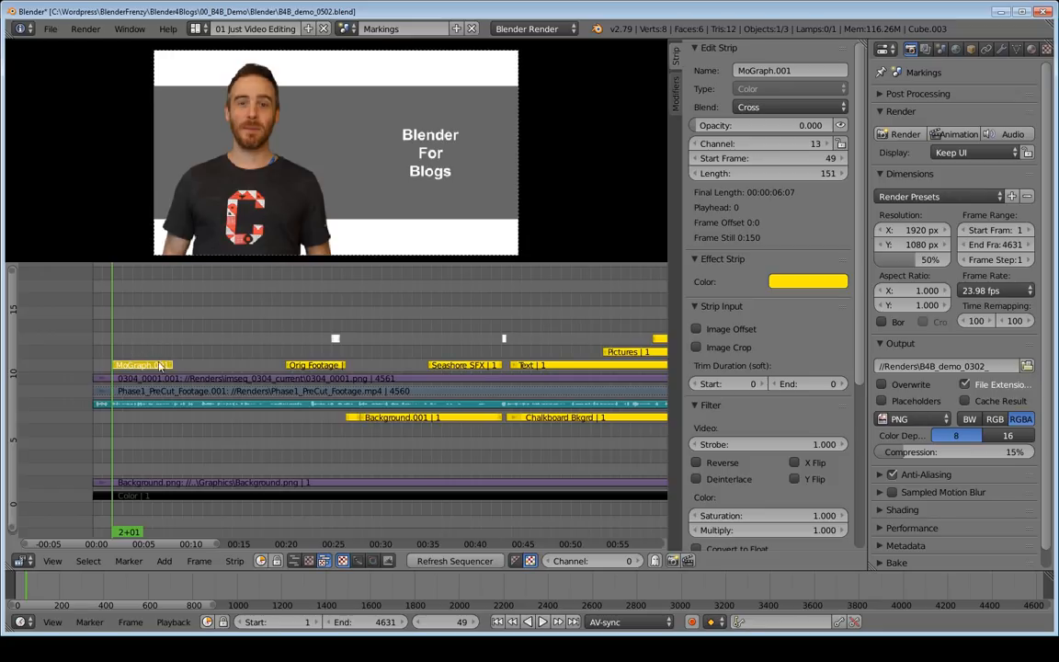
Move the playhead to the start of the Orig Footage marker, and set the Mix 1 scene's current frame to 484 as well
{"action": "right_click", "coordinate": [317, 366]}
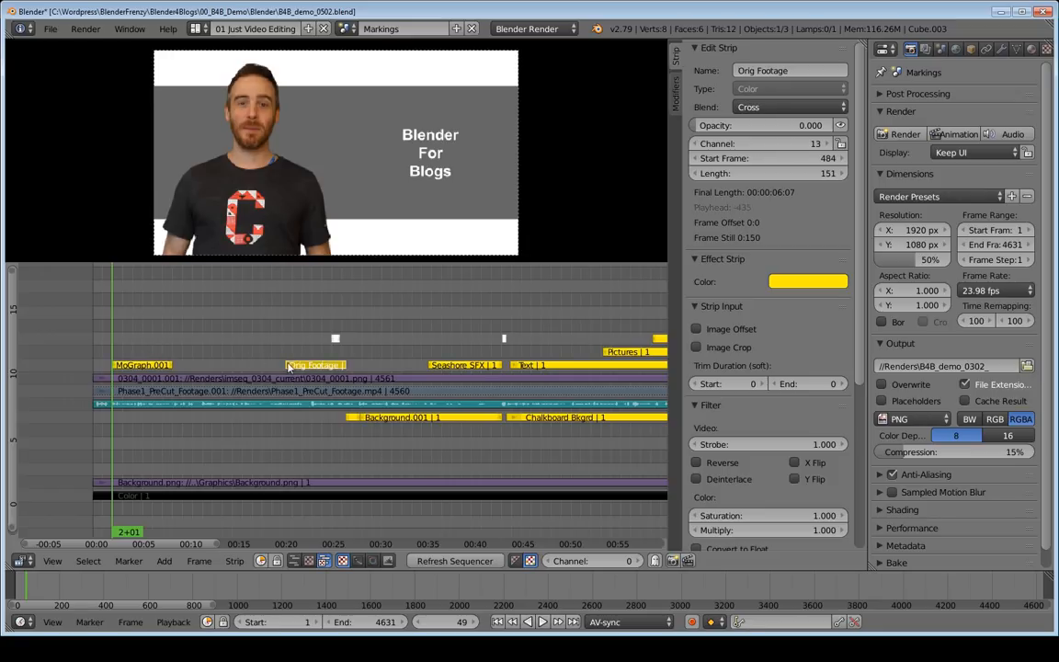
{"action": "mouse_move", "coordinate": [285, 358]}
{"action": "left_mouse_down"}
{"action": "mouse_move", "coordinate": [310, 344]}
{"action": "mouse_move", "coordinate": [284, 351]}
{"action": "left_mouse_up"}
{"action": "key", "text": "Page_Up"}
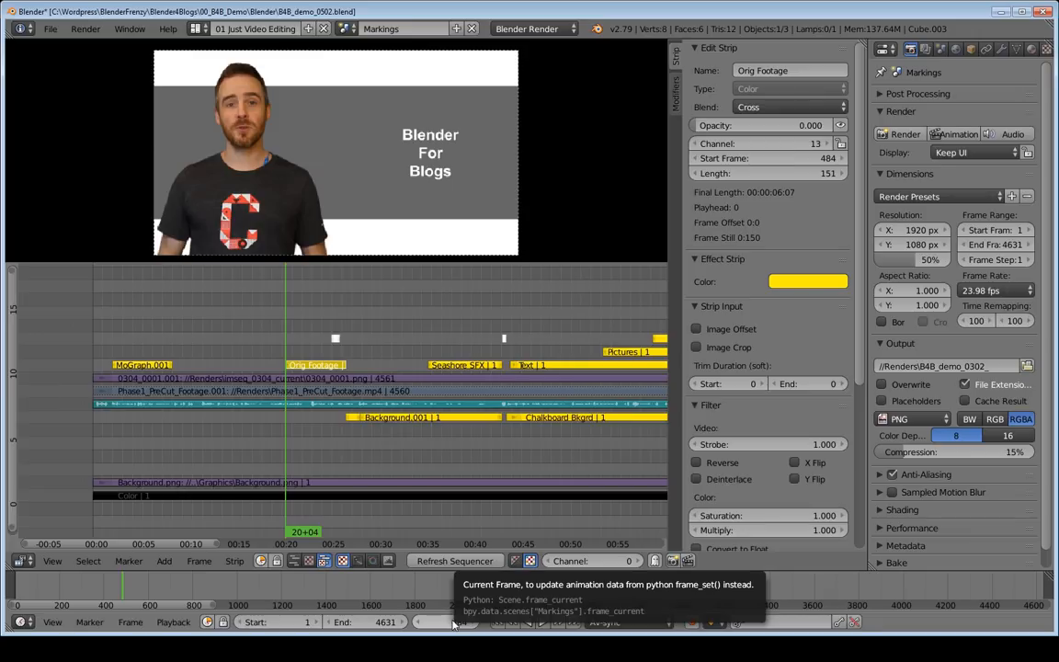
{"action": "left_click", "coordinate": [347, 28]}
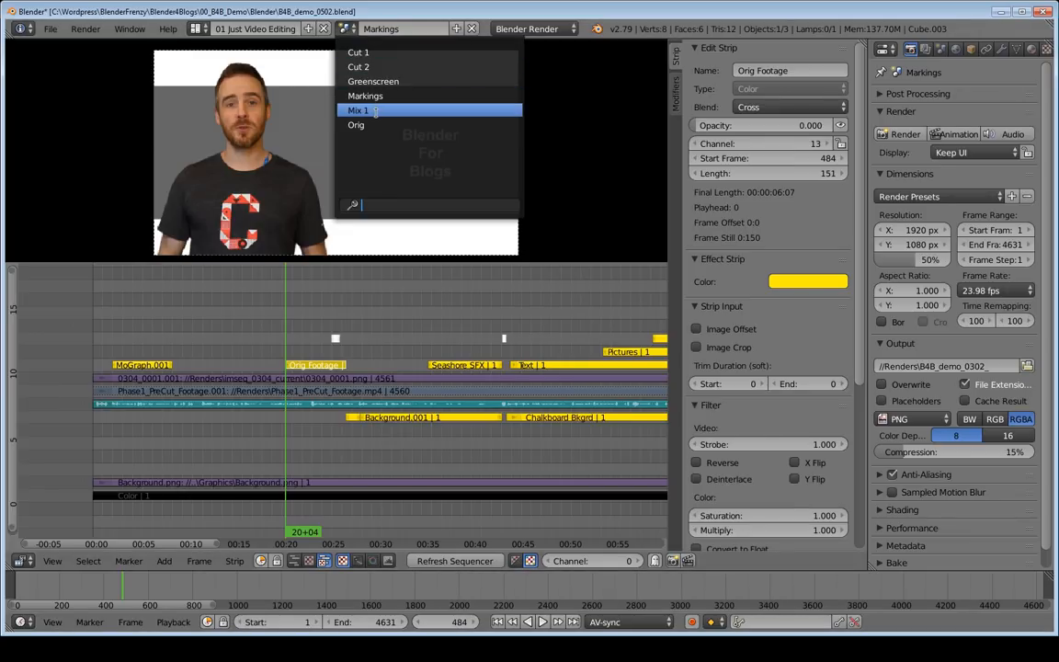
{"action": "left_click", "coordinate": [367, 102]}
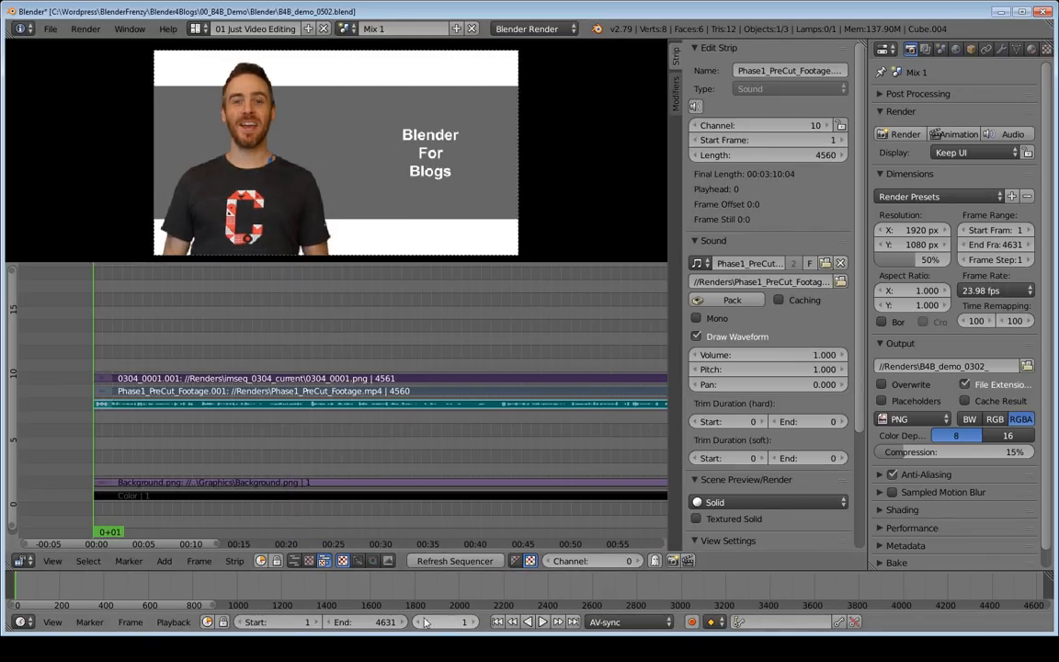
{"action": "type", "text": "484"}
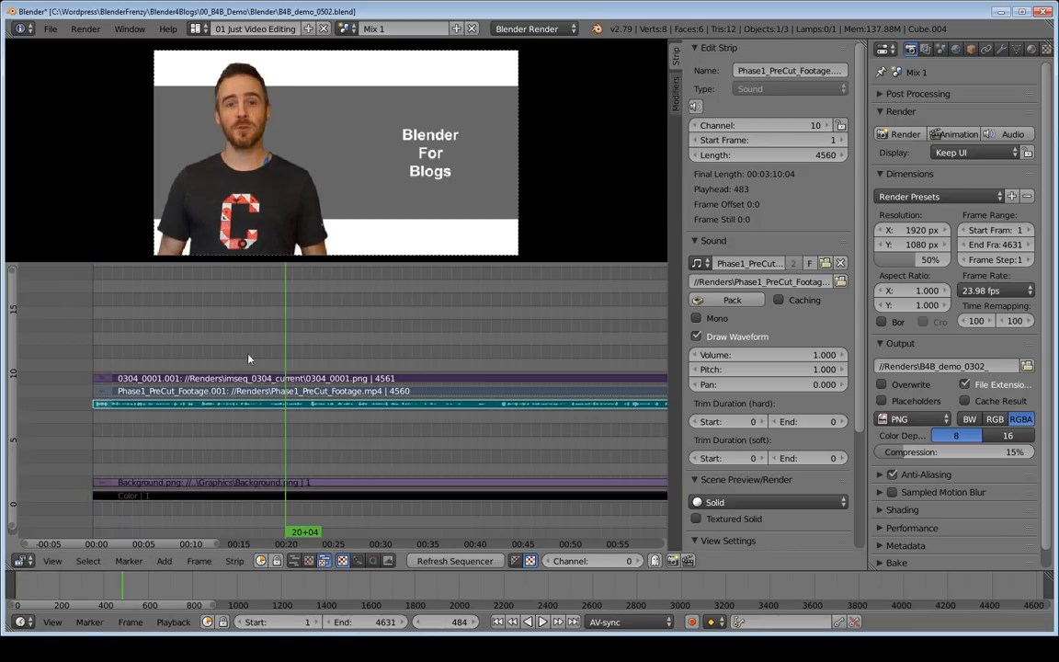
Replace the Background.png strip's source image with B4B_Title_04_bkgrd_full.png from the 01_Intro_v02\Graphics folder
{"action": "middle_click_drag", "start_coordinate": [373, 351], "coordinate": [363, 346]}
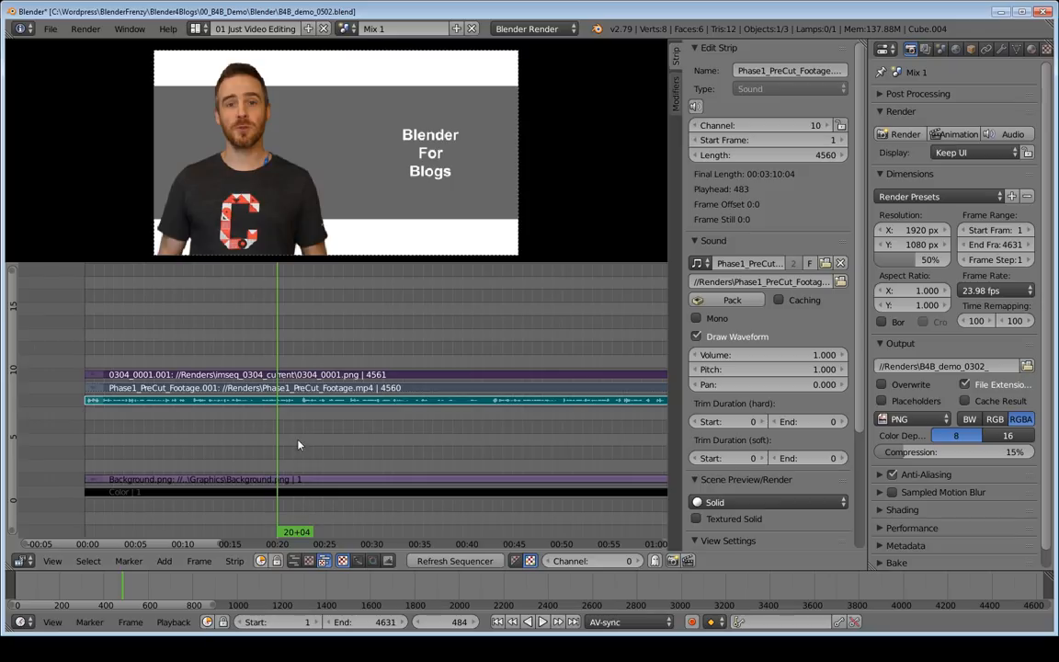
{"action": "right_click", "coordinate": [284, 377]}
{"action": "right_click", "coordinate": [286, 479]}
{"action": "right_click", "coordinate": [283, 374]}
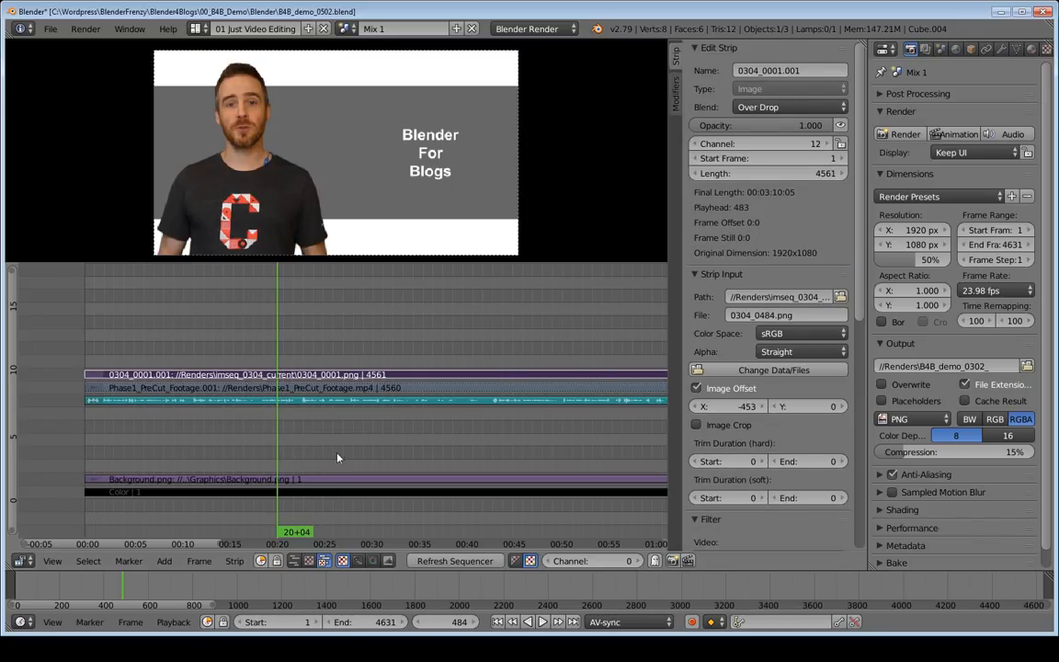
{"action": "right_click", "coordinate": [291, 480]}
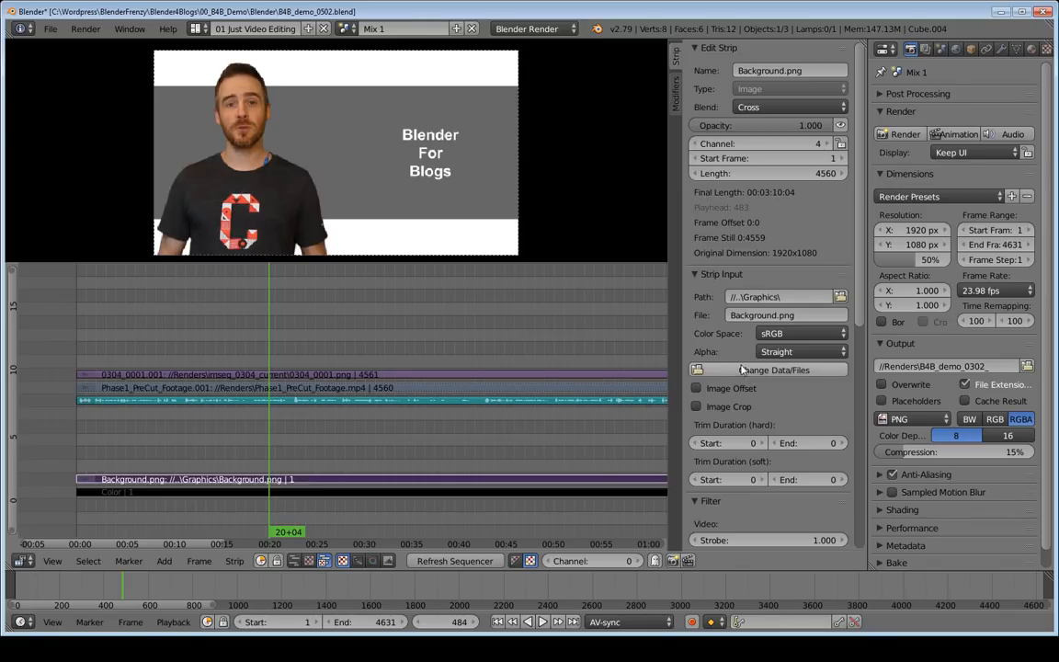
{"action": "left_click", "coordinate": [775, 370]}
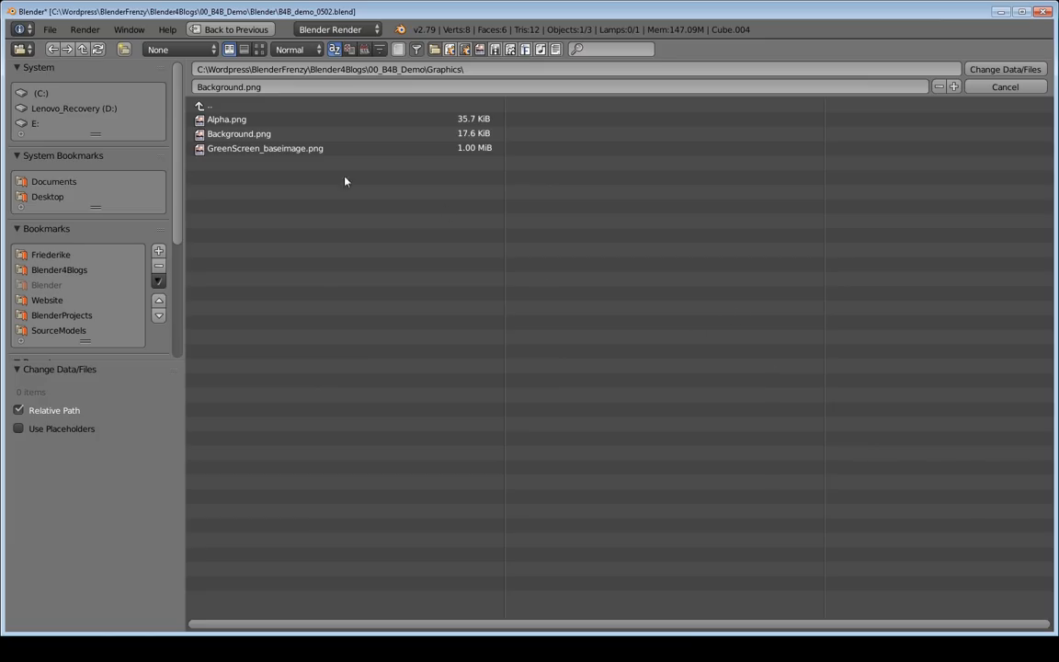
{"action": "left_click", "coordinate": [212, 106]}
{"action": "left_click", "coordinate": [230, 106]}
{"action": "left_click", "coordinate": [241, 145]}
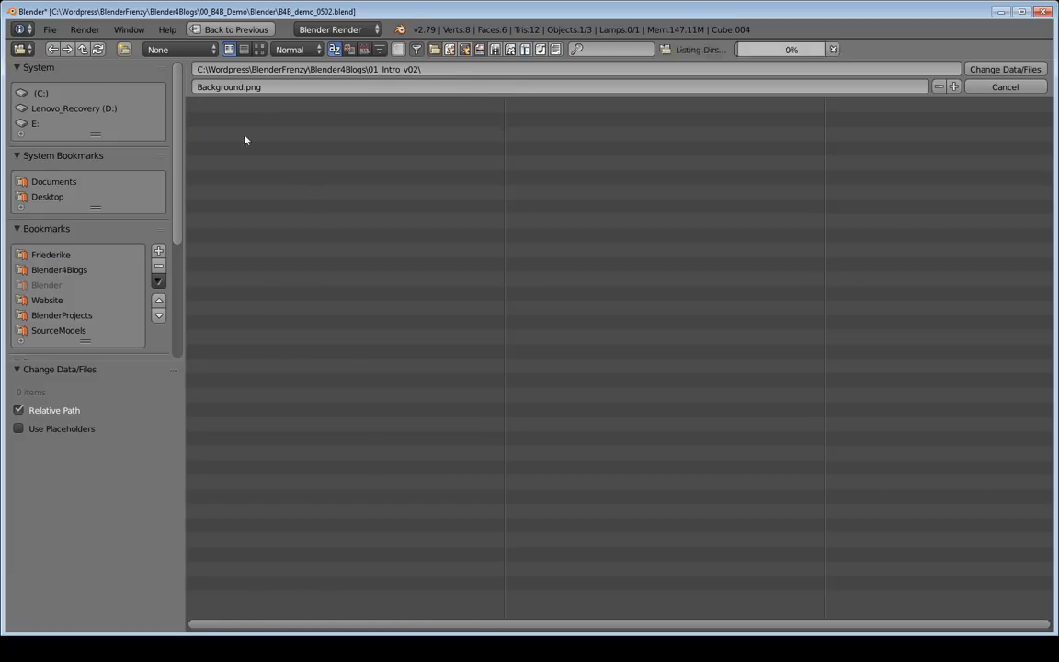
{"action": "left_click", "coordinate": [244, 168]}
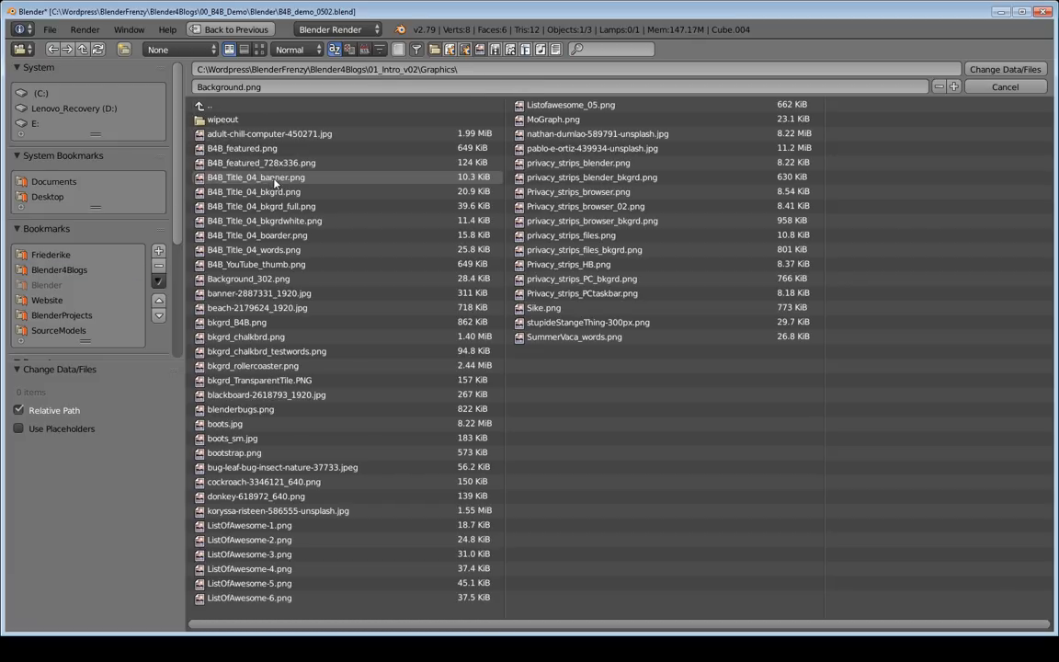
{"action": "left_click", "coordinate": [257, 49]}
{"action": "double_click", "coordinate": [225, 258]}
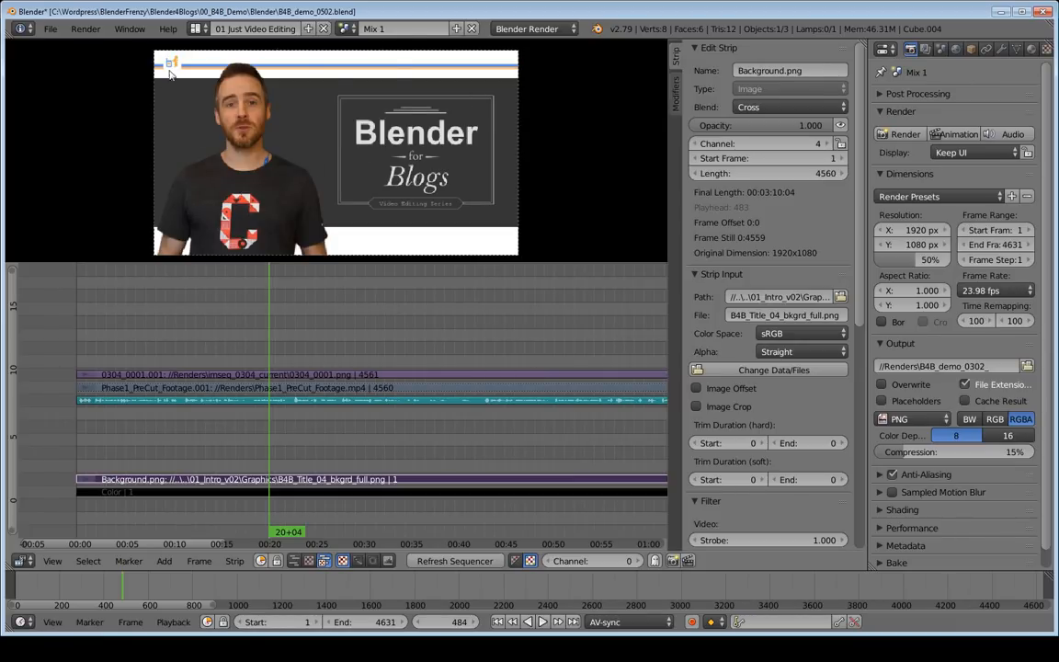
Add a Color Balance modifier to the 0304_0001.001 strip
{"action": "scroll", "coordinate": [267, 424], "scroll_direction": "down", "scroll_amount": 4}
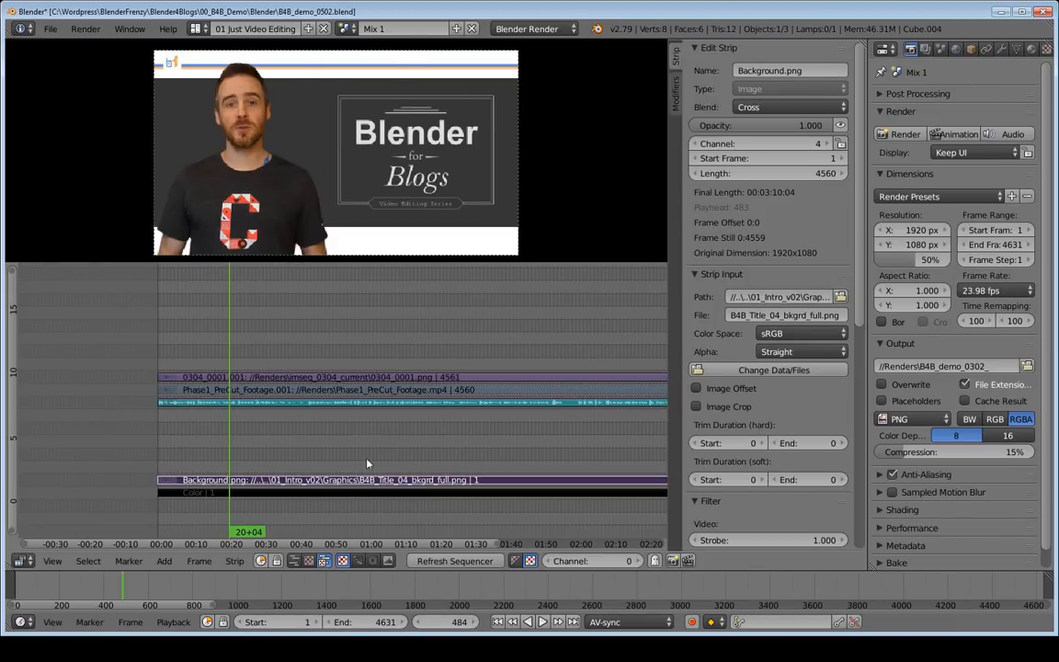
{"action": "middle_click_drag", "start_coordinate": [258, 423], "coordinate": [323, 427]}
{"action": "middle_click_drag", "start_coordinate": [323, 426], "coordinate": [338, 373], "text": "ctrl"}
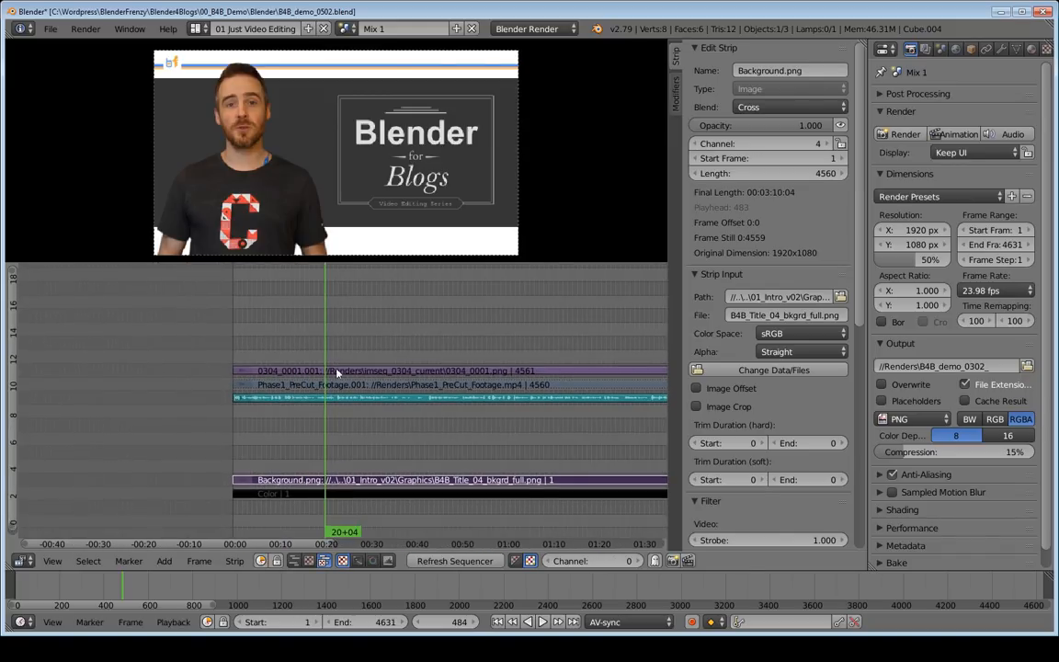
{"action": "right_click", "coordinate": [366, 371]}
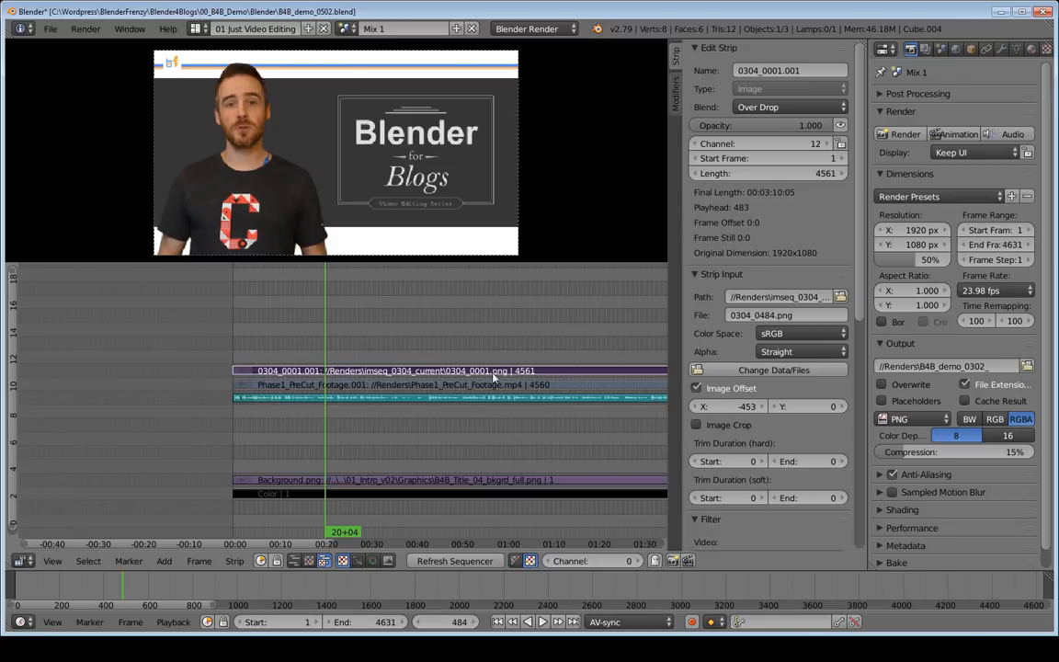
{"action": "left_click", "coordinate": [673, 102]}
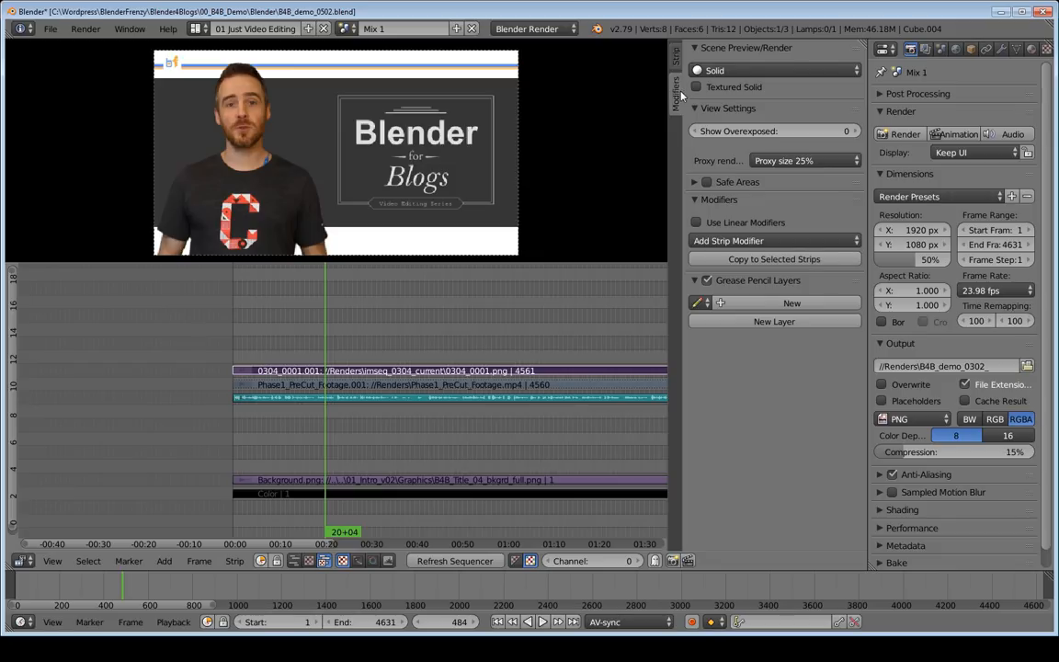
{"action": "left_click", "coordinate": [740, 243]}
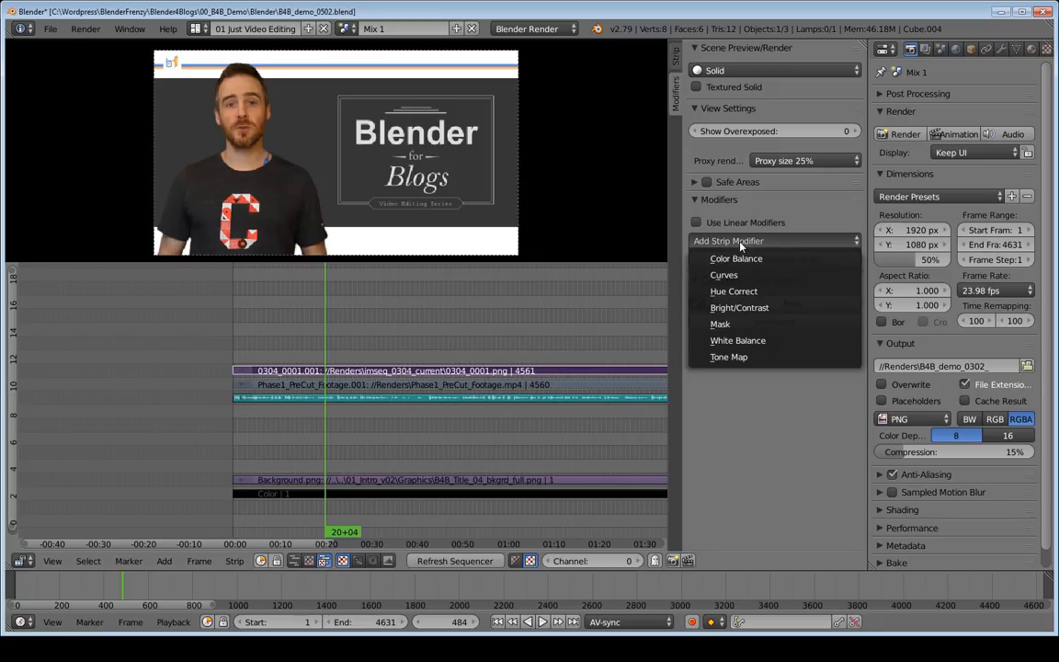
{"action": "left_click", "coordinate": [747, 260]}
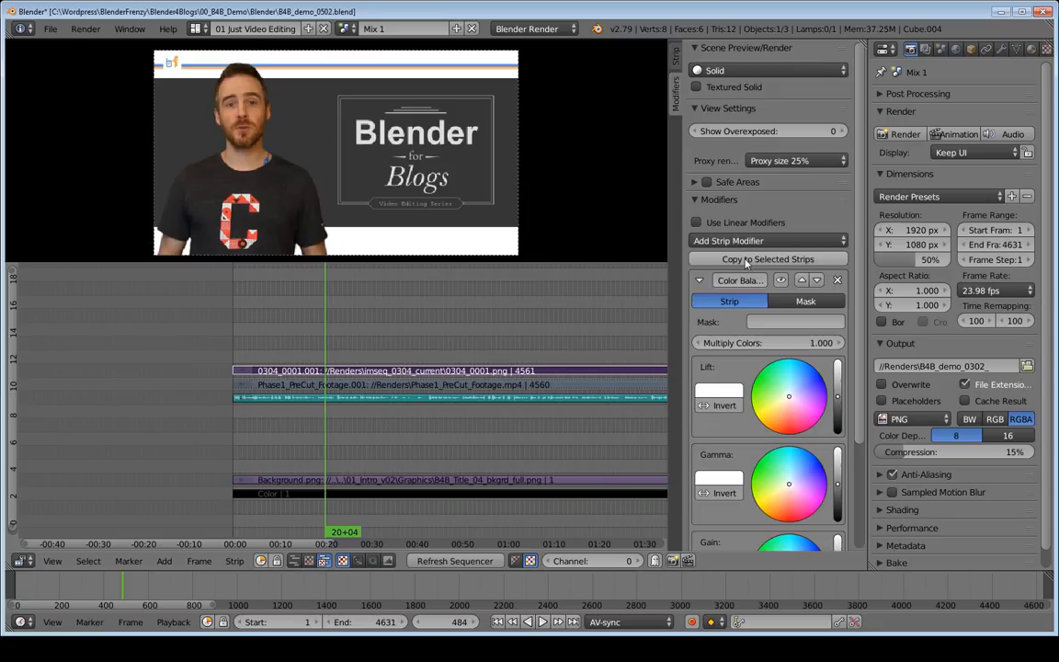
Raise the Color Balance modifier's gamma brightness while keeping its colour neutral, and collapse the modifier
{"action": "scroll", "coordinate": [791, 221], "scroll_direction": "down", "scroll_amount": 4}
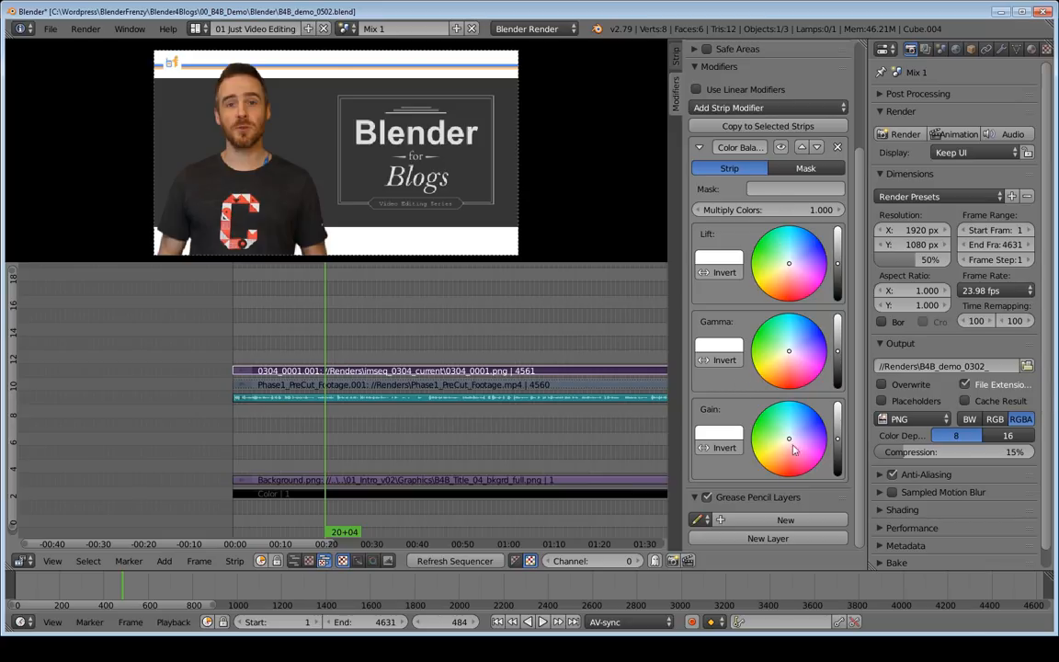
{"action": "scroll", "coordinate": [792, 280], "scroll_direction": "up", "scroll_amount": 3}
{"action": "scroll", "coordinate": [796, 294], "scroll_direction": "down", "scroll_amount": 2}
{"action": "scroll", "coordinate": [797, 295], "scroll_direction": "up", "scroll_amount": 3}
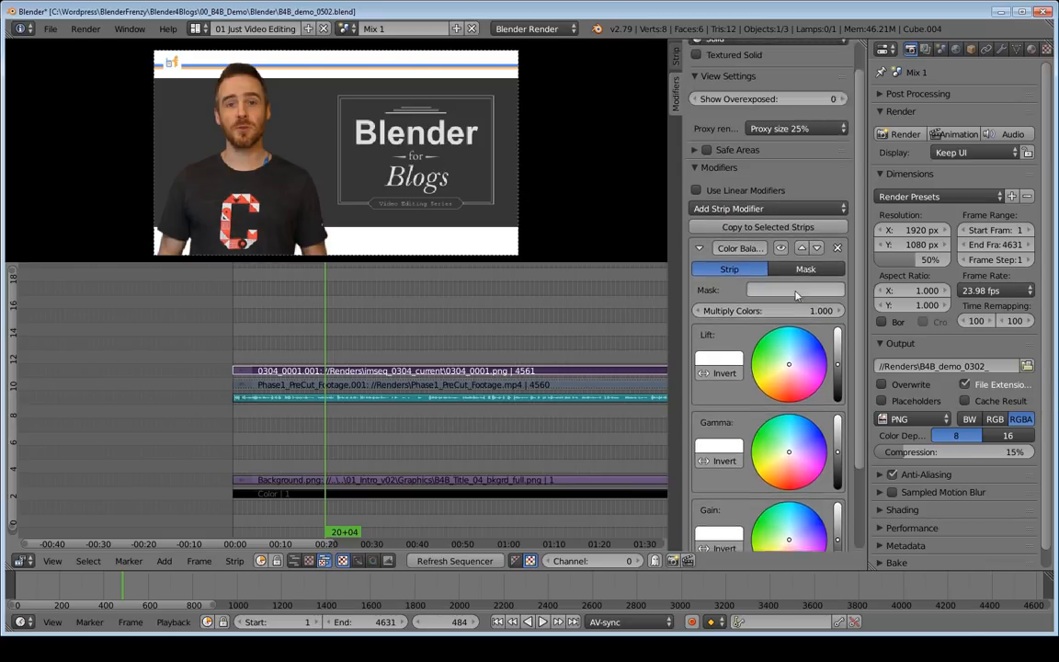
{"action": "scroll", "coordinate": [788, 268], "scroll_direction": "down", "scroll_amount": 4}
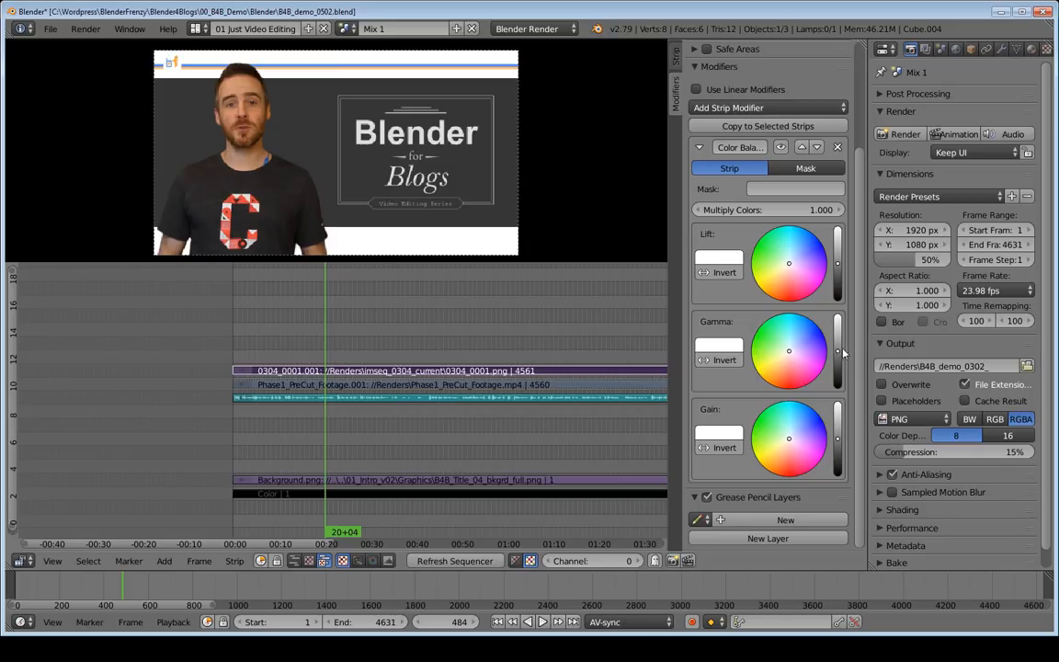
{"action": "left_click_drag", "start_coordinate": [839, 354], "coordinate": [837, 331]}
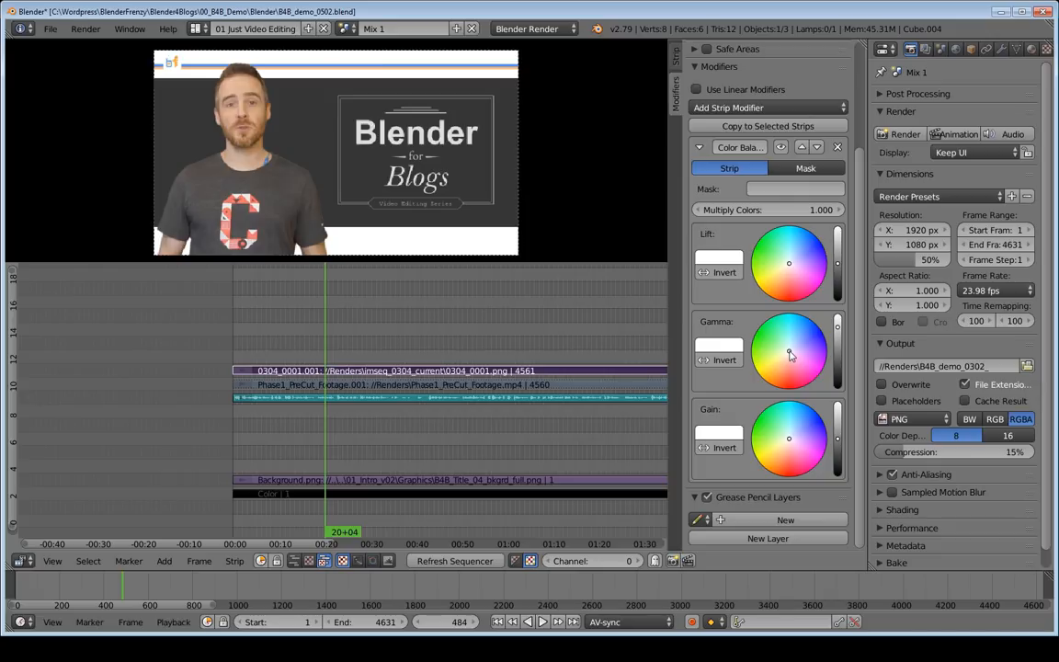
{"action": "mouse_move", "coordinate": [793, 343]}
{"action": "left_mouse_down"}
{"action": "mouse_move", "coordinate": [797, 334]}
{"action": "mouse_move", "coordinate": [780, 360]}
{"action": "mouse_move", "coordinate": [790, 356]}
{"action": "left_mouse_up"}
{"action": "key", "text": "BackSpace"}
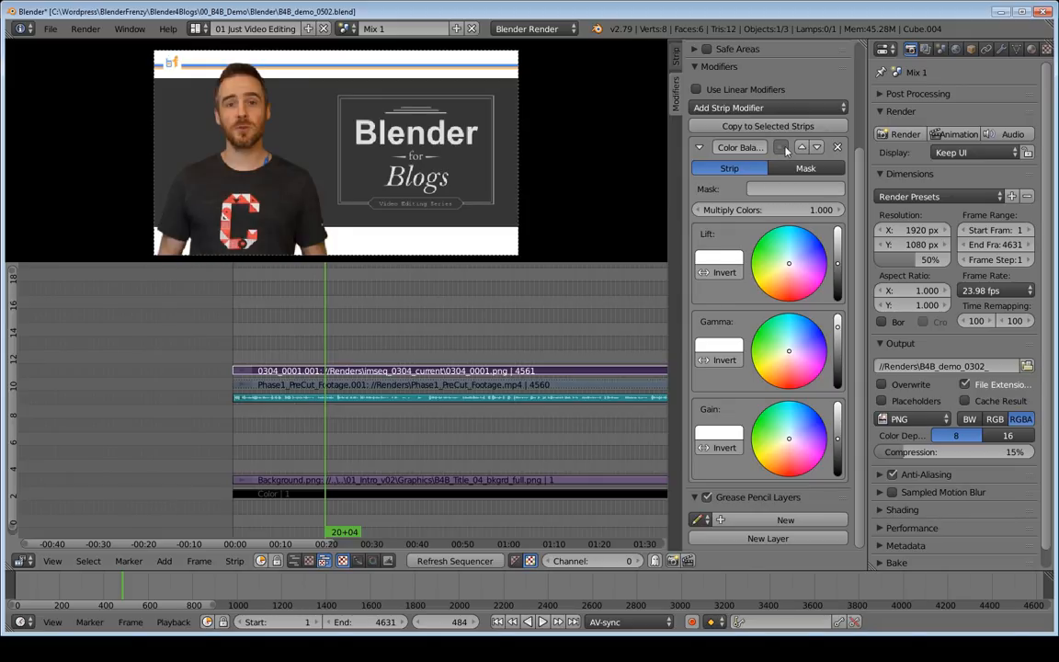
{"action": "left_click", "coordinate": [700, 148]}
{"action": "left_click", "coordinate": [700, 148]}
{"action": "left_click", "coordinate": [700, 148]}
Add a second Color Balance modifier, tint its lift blue, brighten its gain and darken its gamma
{"action": "left_click", "coordinate": [731, 107]}
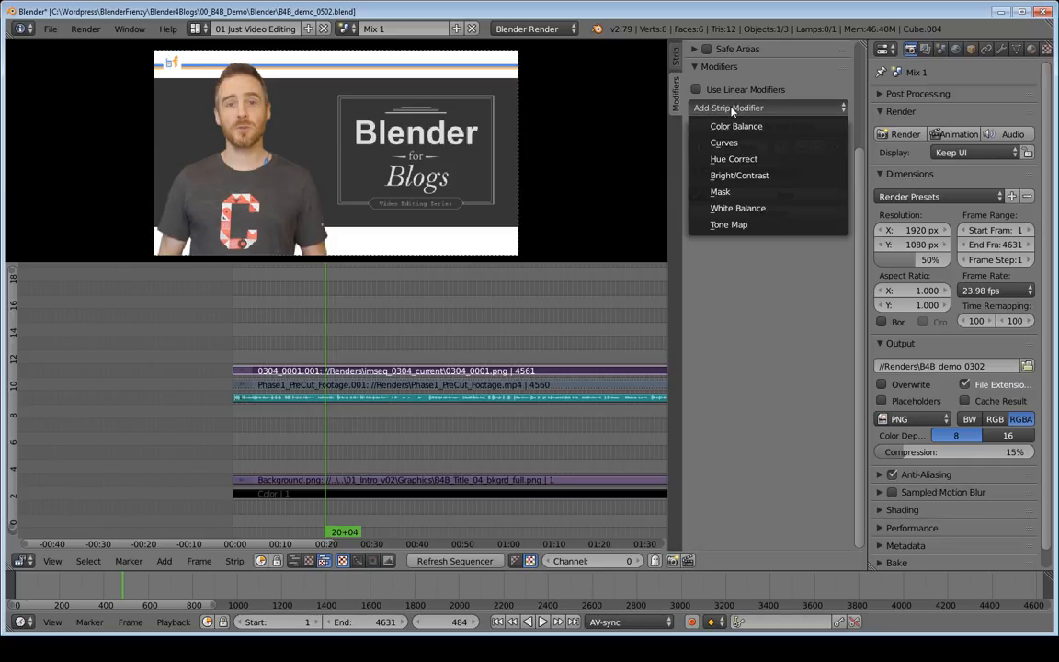
{"action": "left_click", "coordinate": [731, 126]}
{"action": "left_click_drag", "start_coordinate": [789, 287], "coordinate": [802, 275]}
{"action": "left_click_drag", "start_coordinate": [789, 375], "coordinate": [796, 371]}
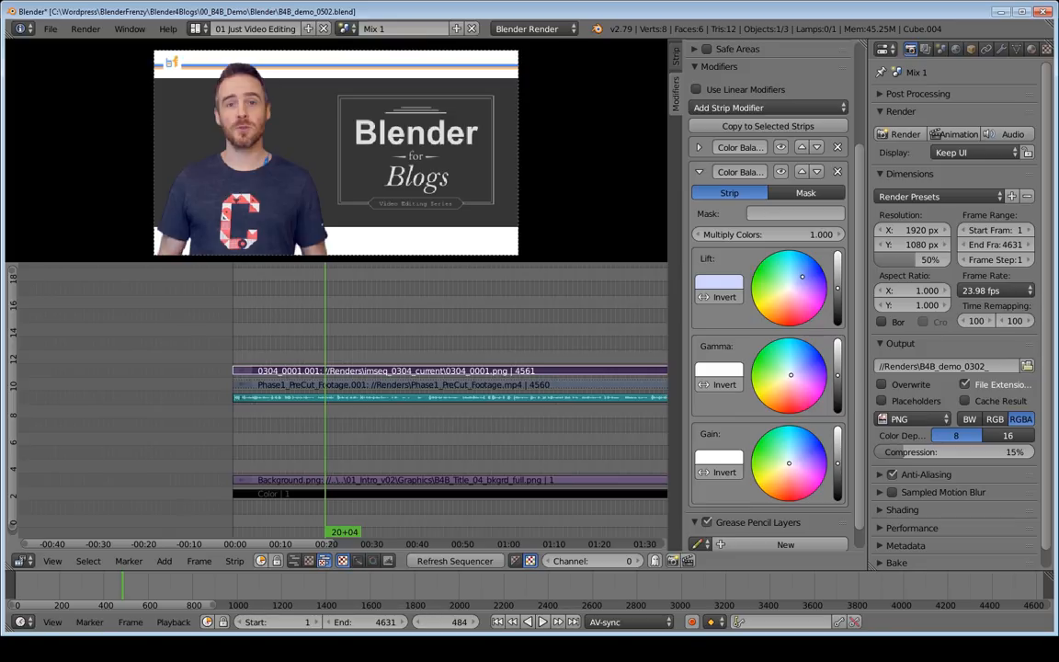
{"action": "left_click_drag", "start_coordinate": [788, 462], "coordinate": [801, 455]}
{"action": "left_click_drag", "start_coordinate": [838, 465], "coordinate": [838, 456]}
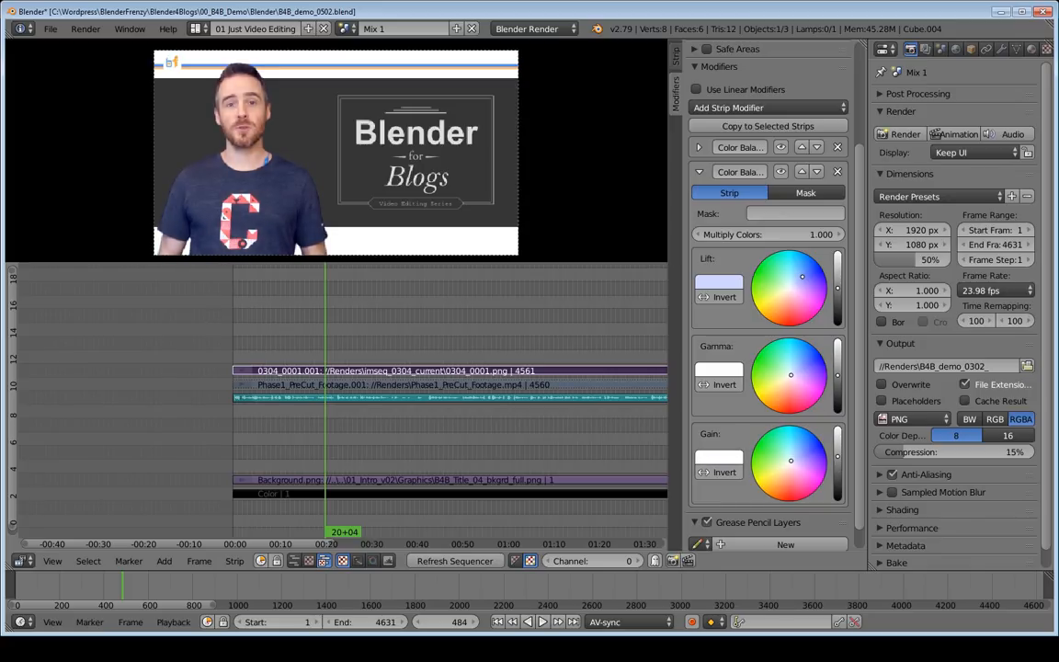
{"action": "left_click_drag", "start_coordinate": [838, 373], "coordinate": [838, 383]}
{"action": "left_click_drag", "start_coordinate": [837, 288], "coordinate": [838, 289]}
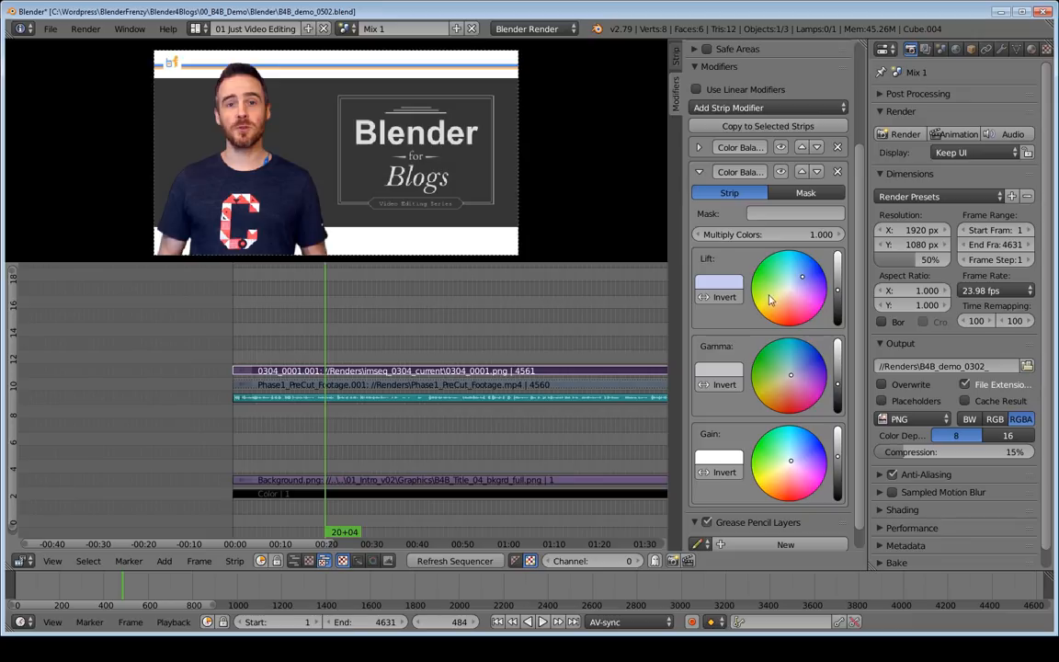
Toggle each Color Balance modifier off and on to compare the looks, and remove the second modifier
{"action": "left_click", "coordinate": [782, 172]}
{"action": "left_click", "coordinate": [783, 172]}
{"action": "left_click", "coordinate": [780, 148]}
{"action": "left_click", "coordinate": [780, 148]}
{"action": "left_click", "coordinate": [779, 148]}
{"action": "left_click", "coordinate": [780, 148]}
{"action": "left_click", "coordinate": [782, 172]}
{"action": "left_click", "coordinate": [782, 171]}
{"action": "left_click", "coordinate": [838, 172]}
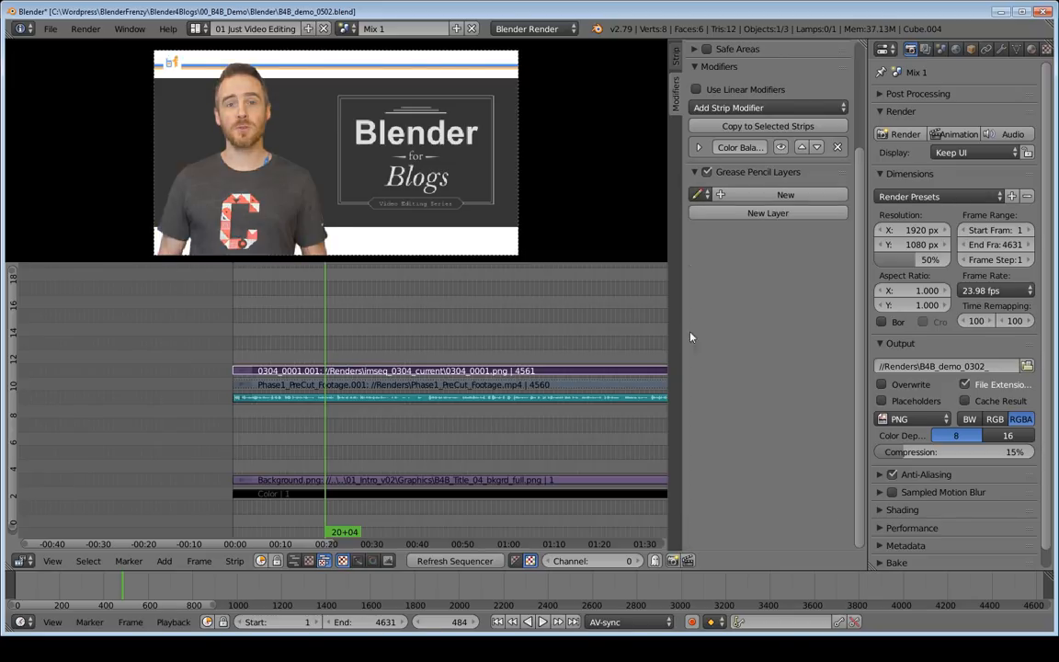
Temporarily unmute the Phase1_PreCut_Footage.001 strip to compare it with the offset image sequence, and mute it again
{"action": "left_click", "coordinate": [698, 148]}
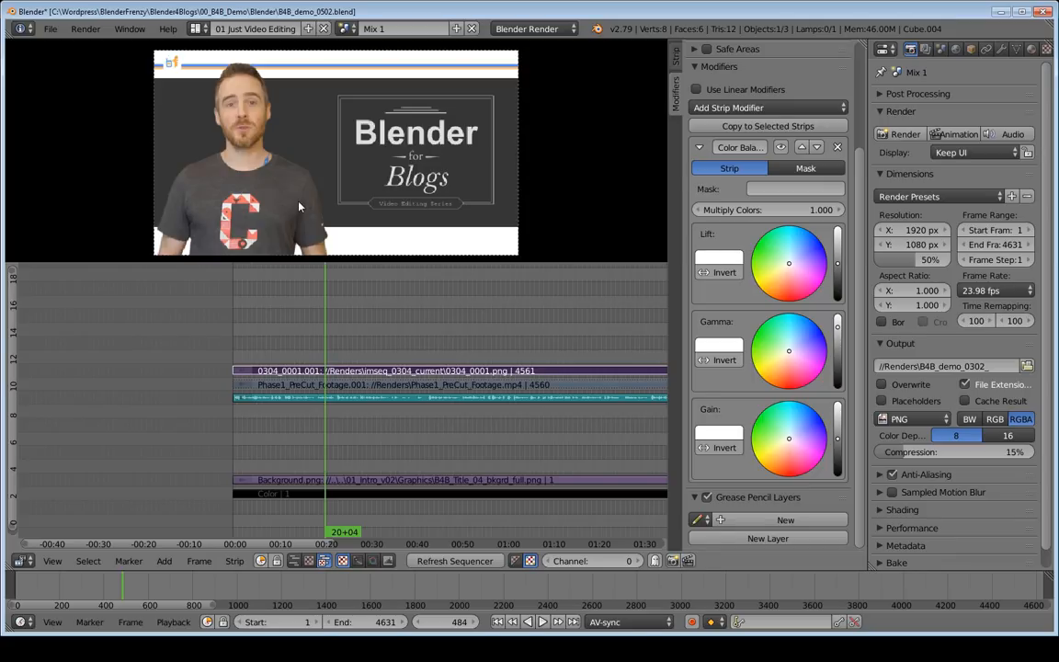
{"action": "left_click", "coordinate": [676, 55]}
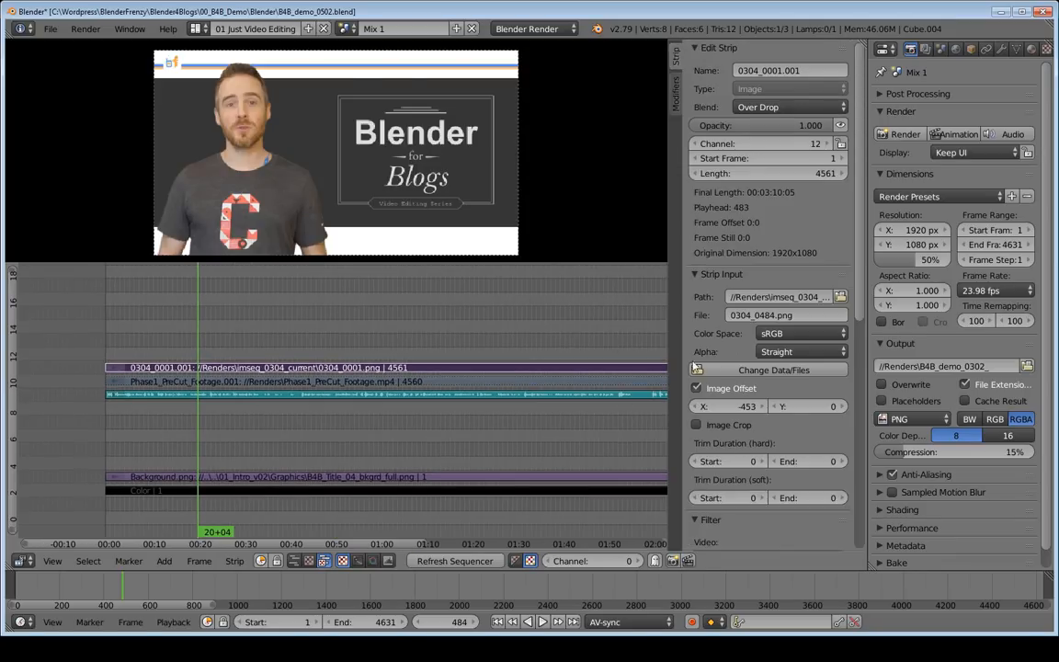
{"action": "right_click", "coordinate": [243, 386]}
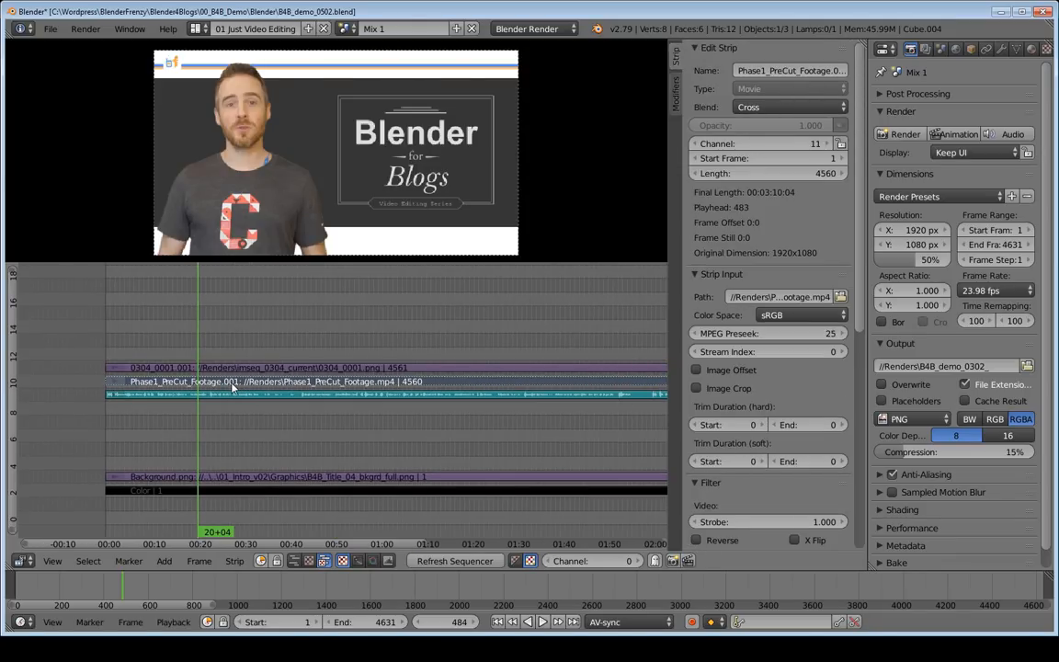
{"action": "key", "text": "alt+h"}
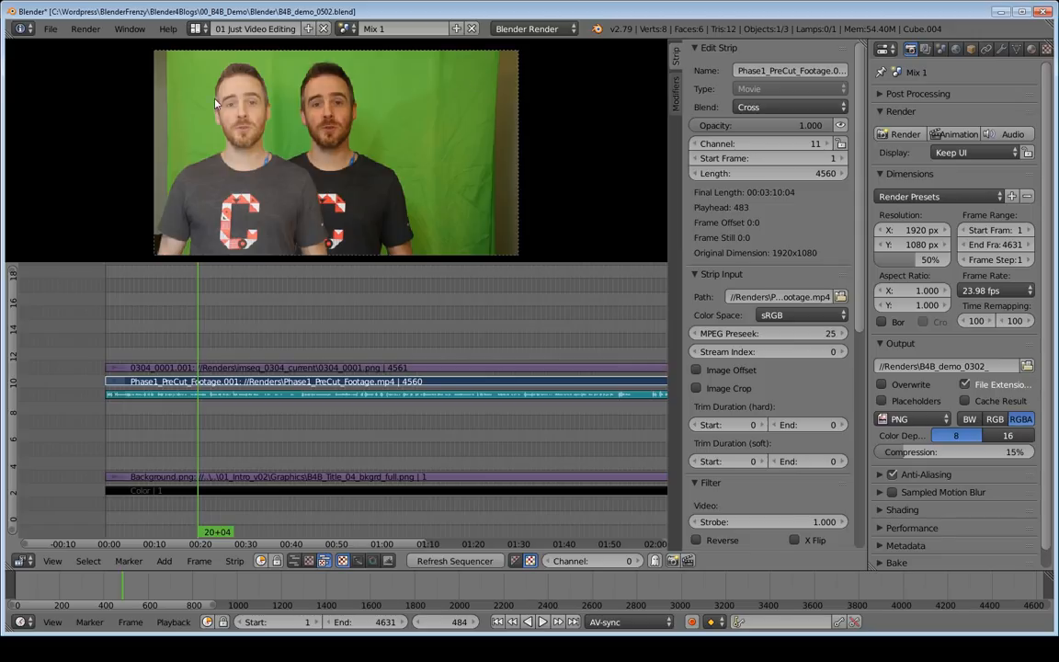
{"action": "left_click", "coordinate": [217, 370]}
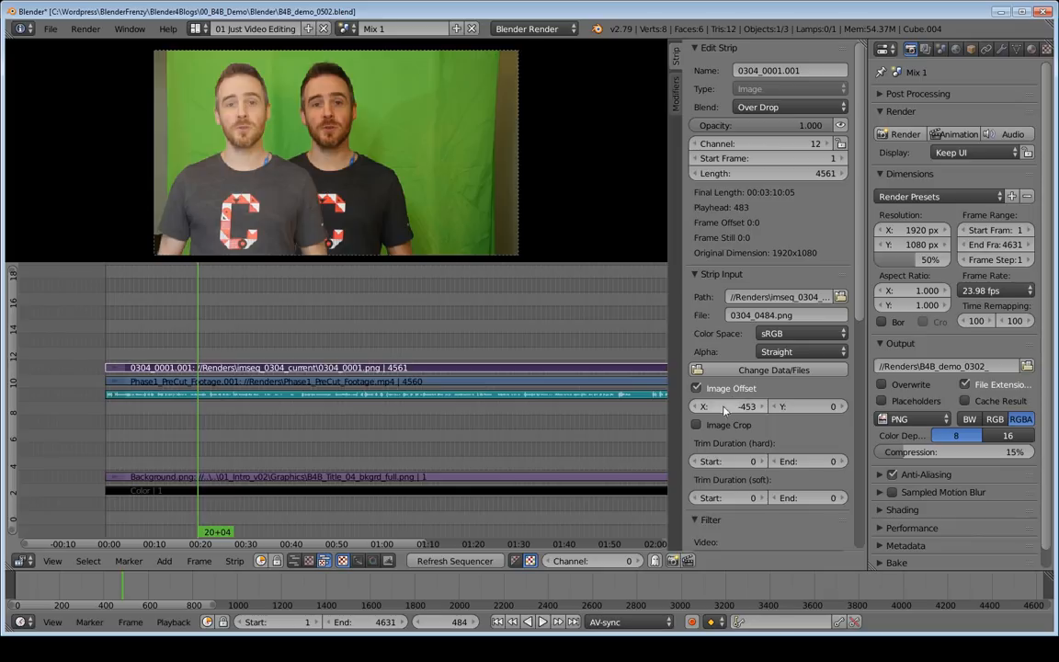
{"action": "mouse_move", "coordinate": [736, 406]}
{"action": "left_mouse_down"}
{"action": "mouse_move", "coordinate": [839, 406]}
{"action": "mouse_move", "coordinate": [726, 407]}
{"action": "mouse_move", "coordinate": [841, 406]}
{"action": "mouse_move", "coordinate": [747, 407]}
{"action": "left_mouse_up"}
{"action": "left_click", "coordinate": [258, 383]}
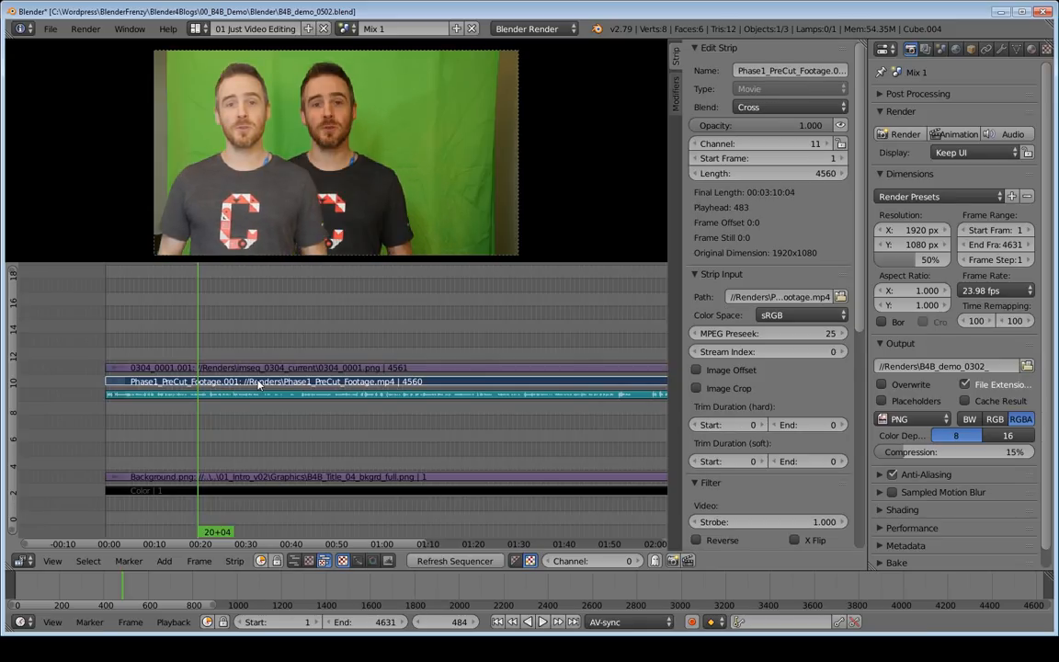
{"action": "key", "text": "h"}
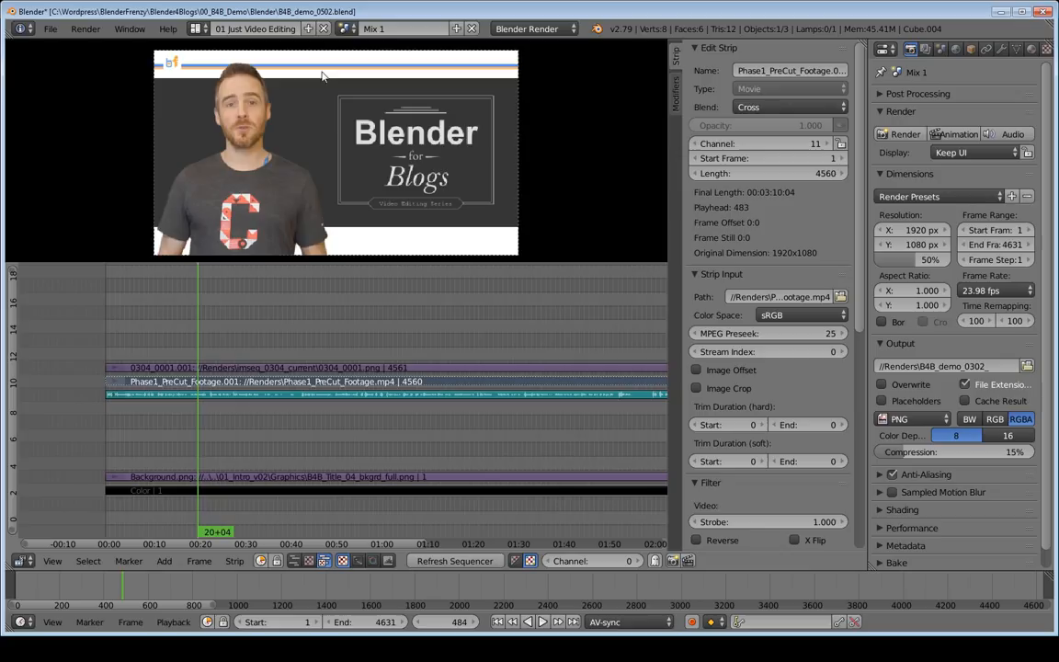
Play the mix from frame 484 to about frame 516 to review the timing against the audio
{"action": "key", "text": "shift+b"}
{"action": "left_click_drag", "start_coordinate": [187, 342], "coordinate": [282, 410]}
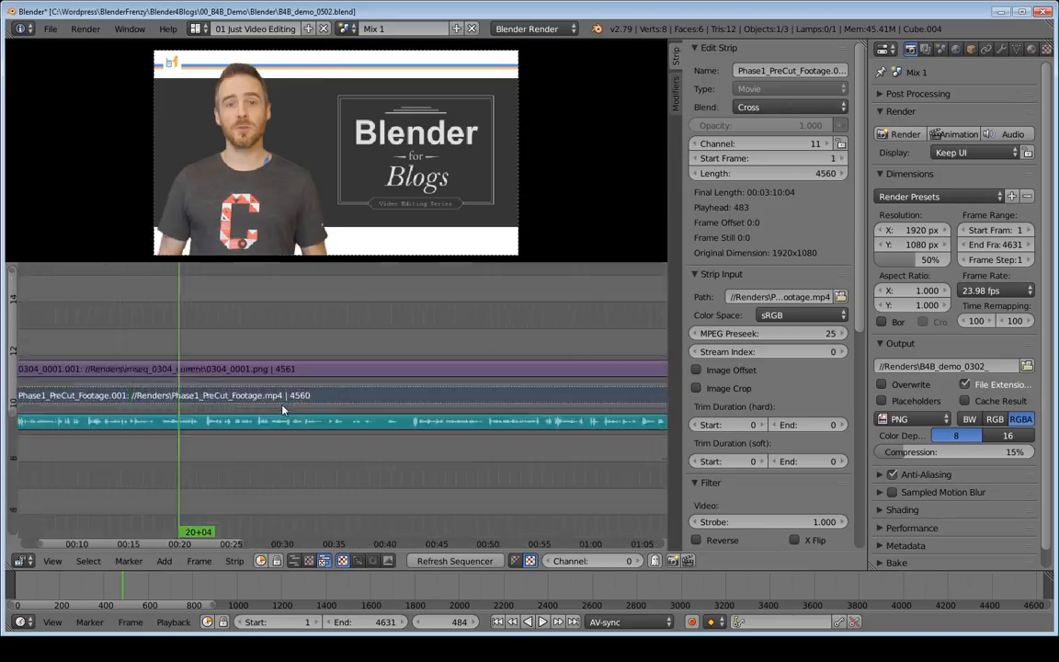
{"action": "key", "text": "alt+a"}
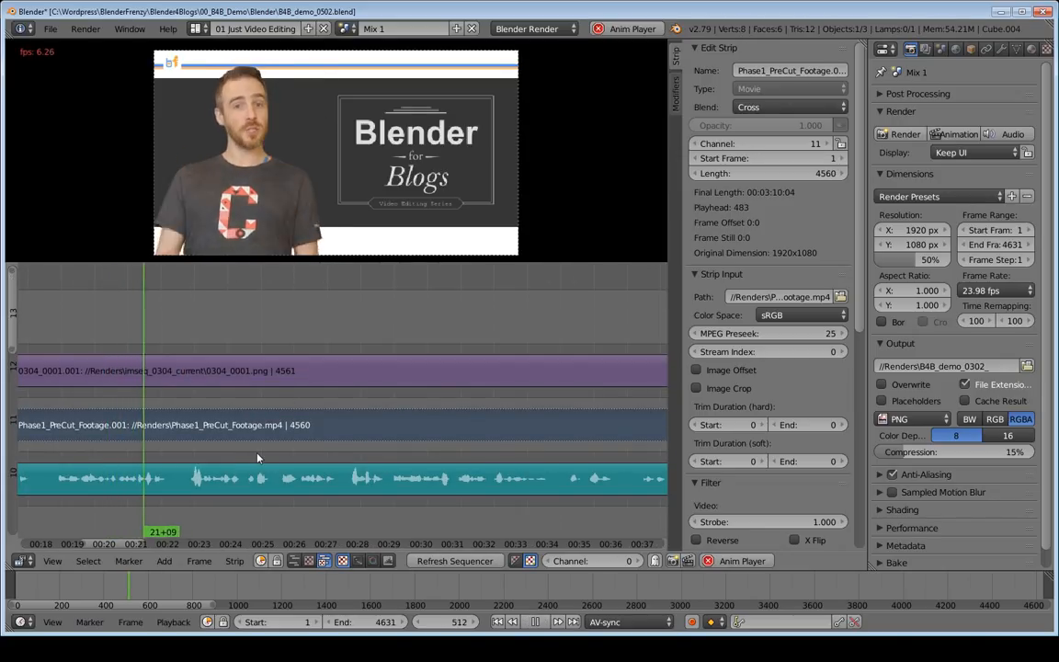
{"action": "key", "text": "alt+a"}
{"action": "middle_click_drag", "start_coordinate": [327, 450], "coordinate": [476, 437]}
{"action": "left_click", "coordinate": [294, 447]}
{"action": "key", "text": "alt+a"}
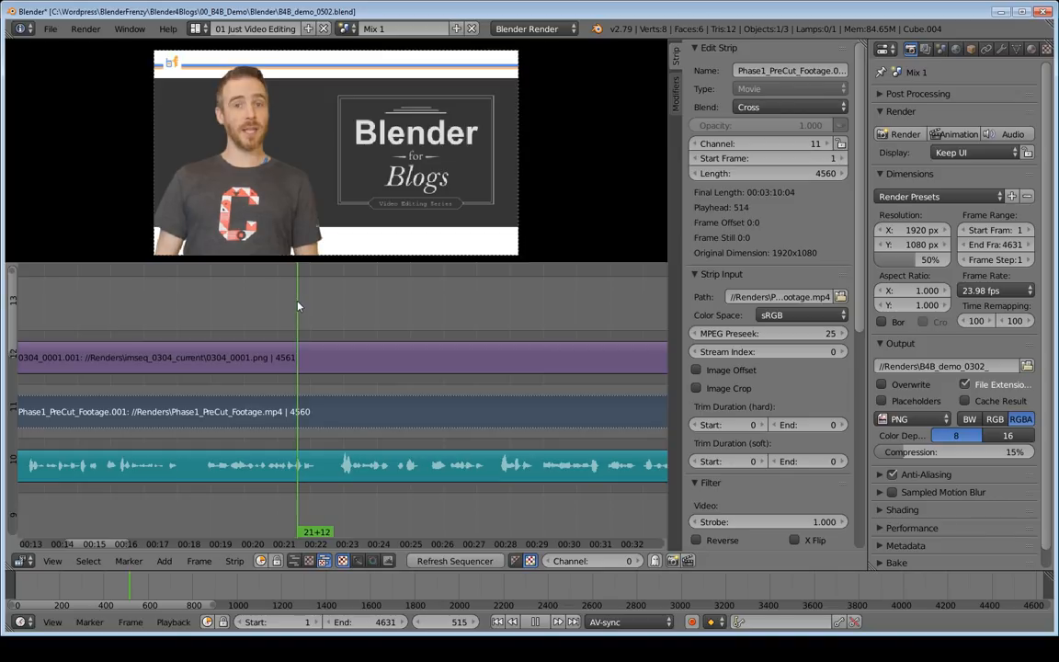
{"action": "key", "text": "alt+a"}
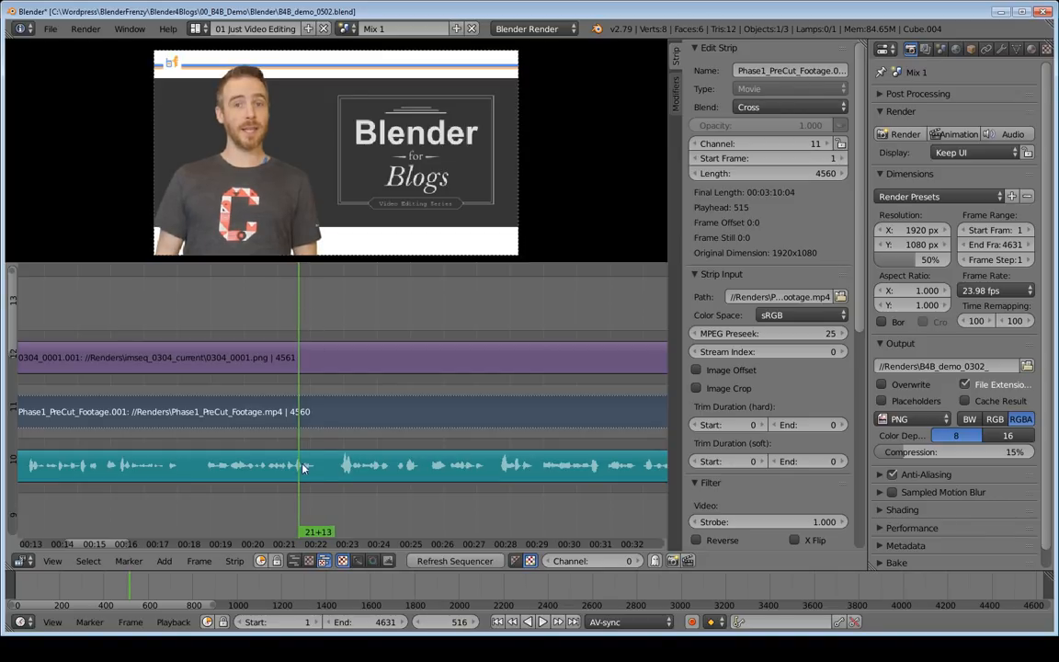
Replay the section to stop at frame 493 and keyframe the 0304_0001.001 strip's X image offset at -453
{"action": "middle_click_drag", "start_coordinate": [450, 420], "coordinate": [378, 420], "text": "ctrl"}
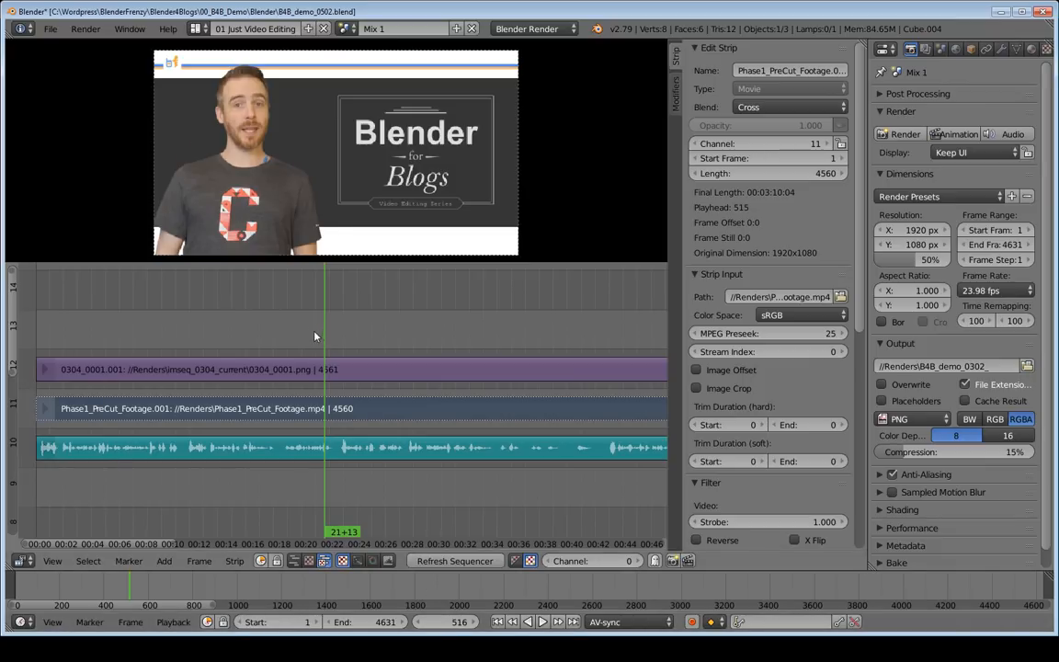
{"action": "left_click", "coordinate": [282, 335]}
{"action": "key", "text": "alt+a"}
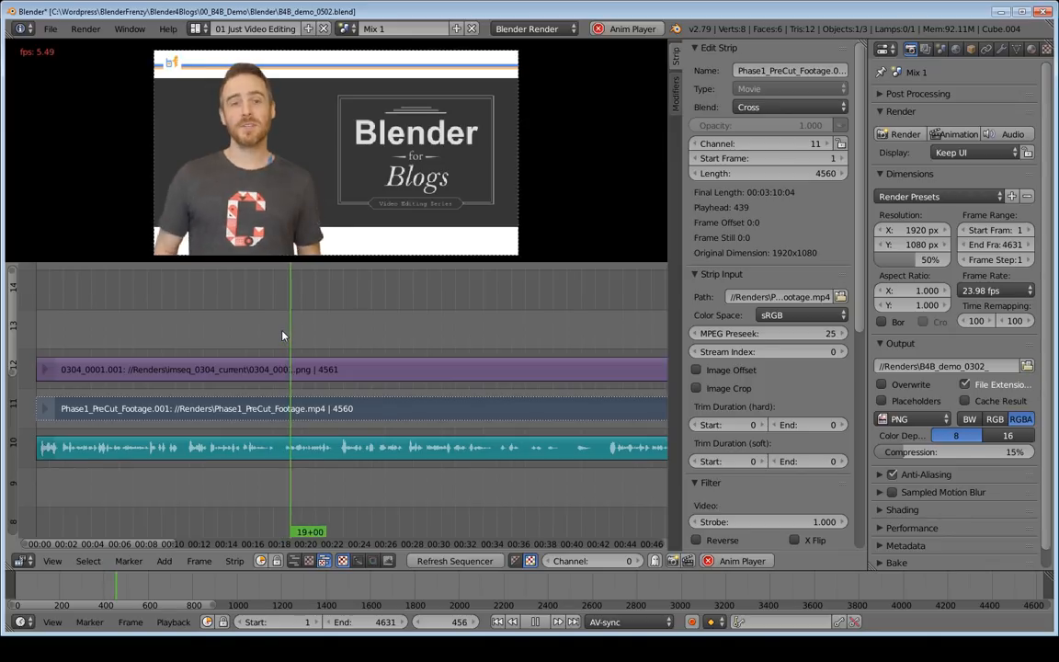
{"action": "key", "text": "alt+a"}
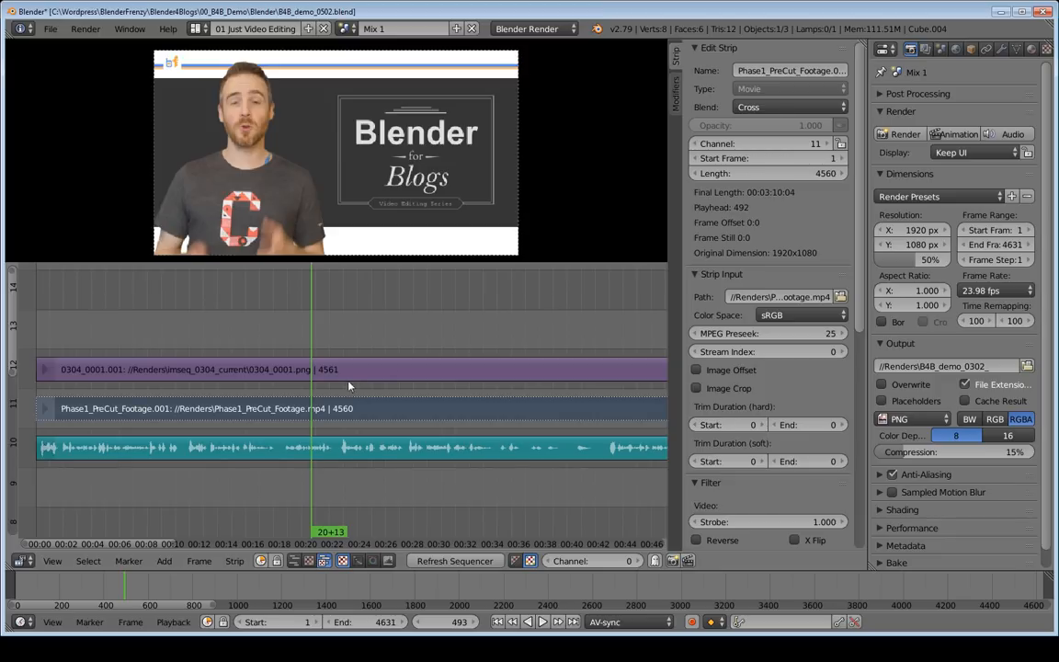
{"action": "right_click", "coordinate": [191, 368]}
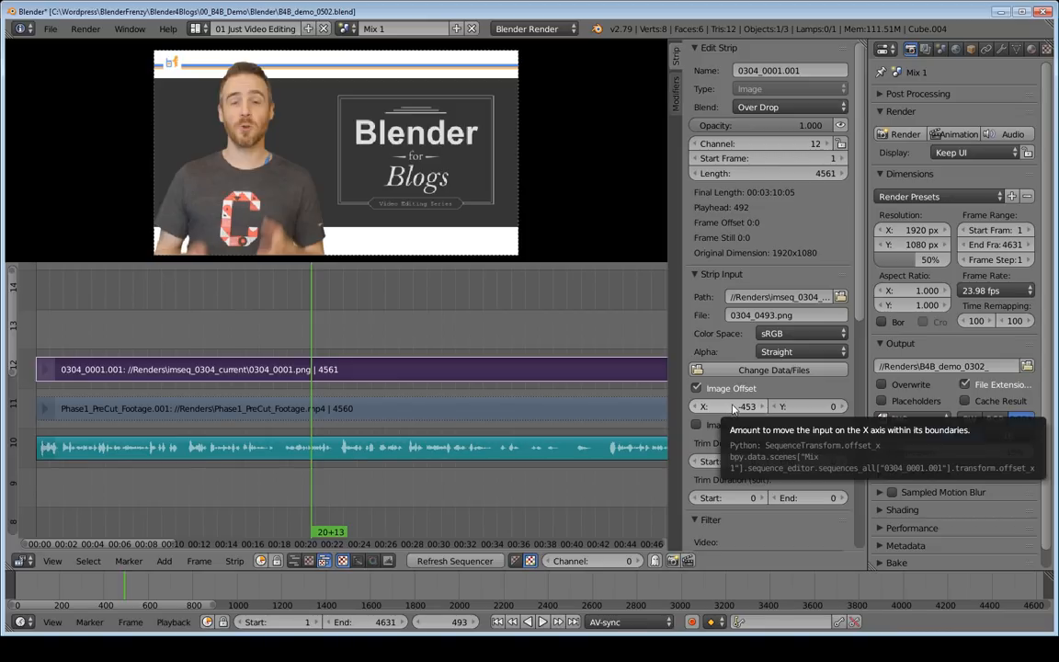
{"action": "key", "text": "i"}
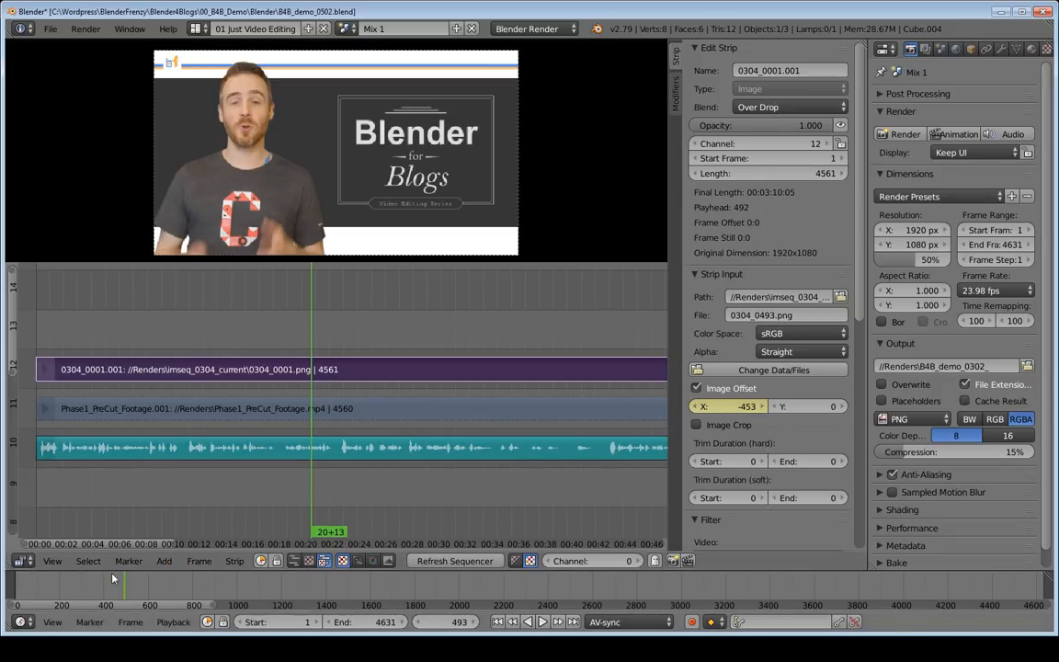
Advance to frame 516, set the 0304_0001.001 strip's X image offset to 0 and insert a keyframe for it
{"action": "scroll", "coordinate": [291, 593], "scroll_direction": "up", "scroll_amount": 10}
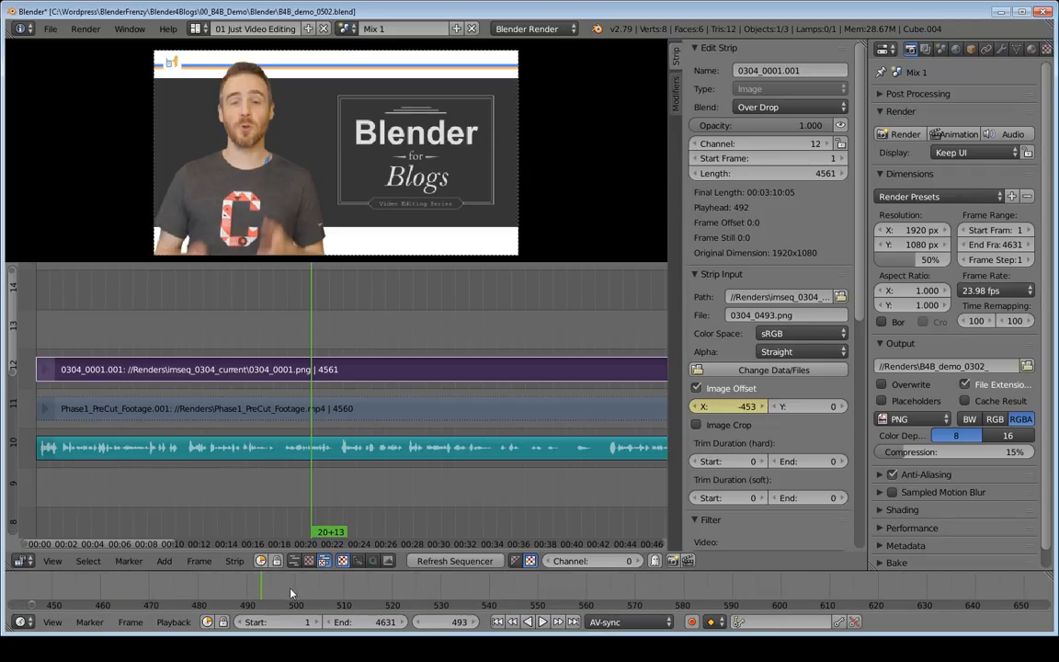
{"action": "key", "text": "Right"}
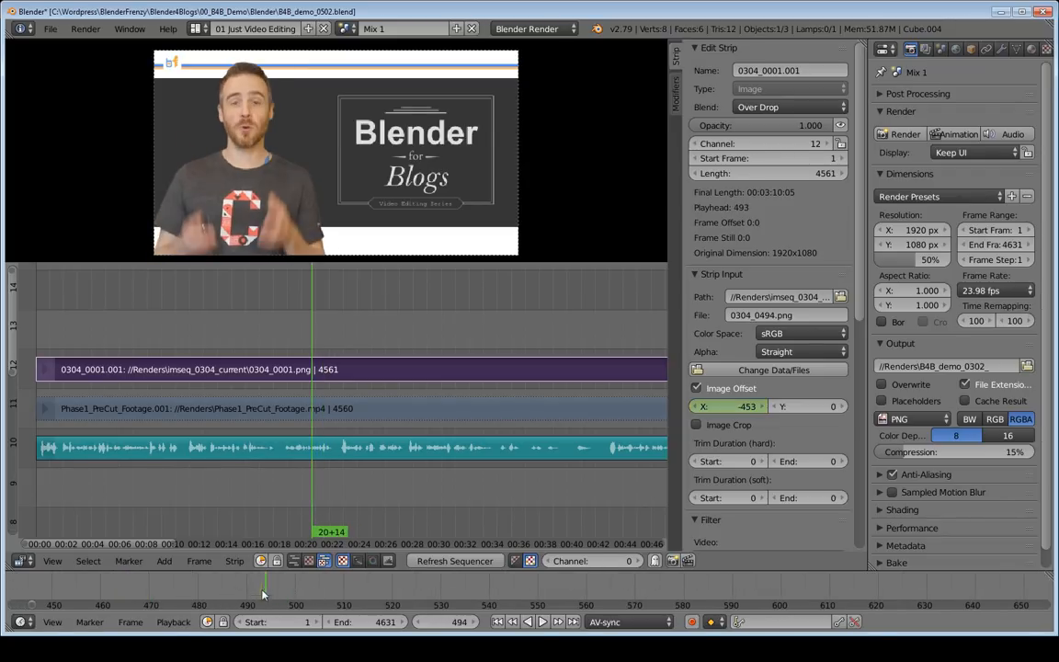
{"action": "key", "text": "alt+a"}
{"action": "key", "text": "alt+a"}
{"action": "left_click_drag", "start_coordinate": [317, 593], "coordinate": [305, 591]}
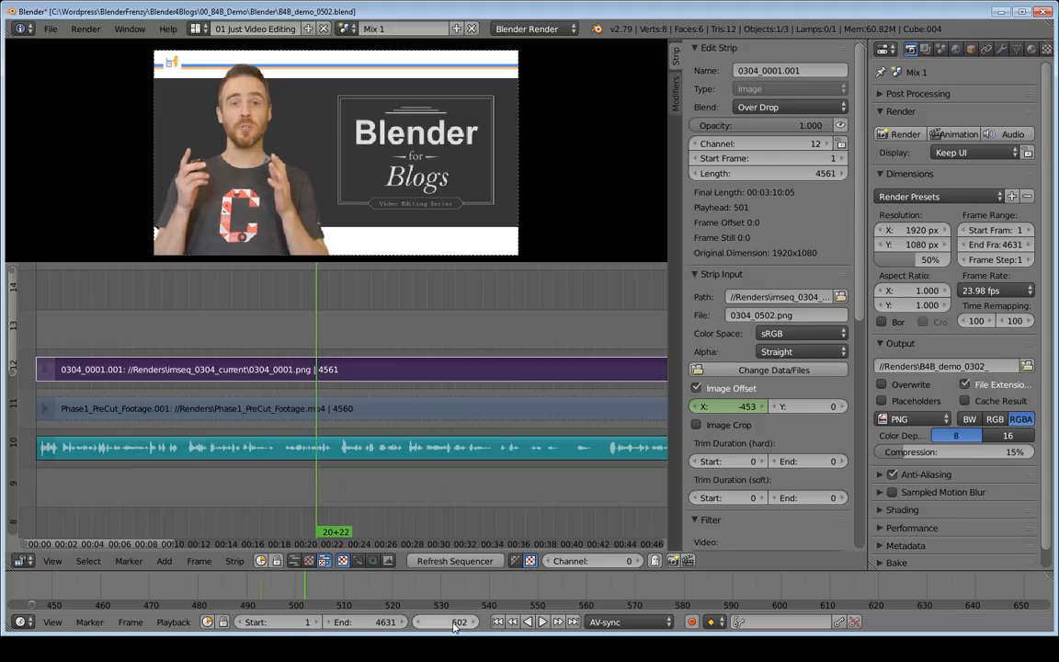
{"action": "left_click_drag", "start_coordinate": [453, 623], "coordinate": [466, 624]}
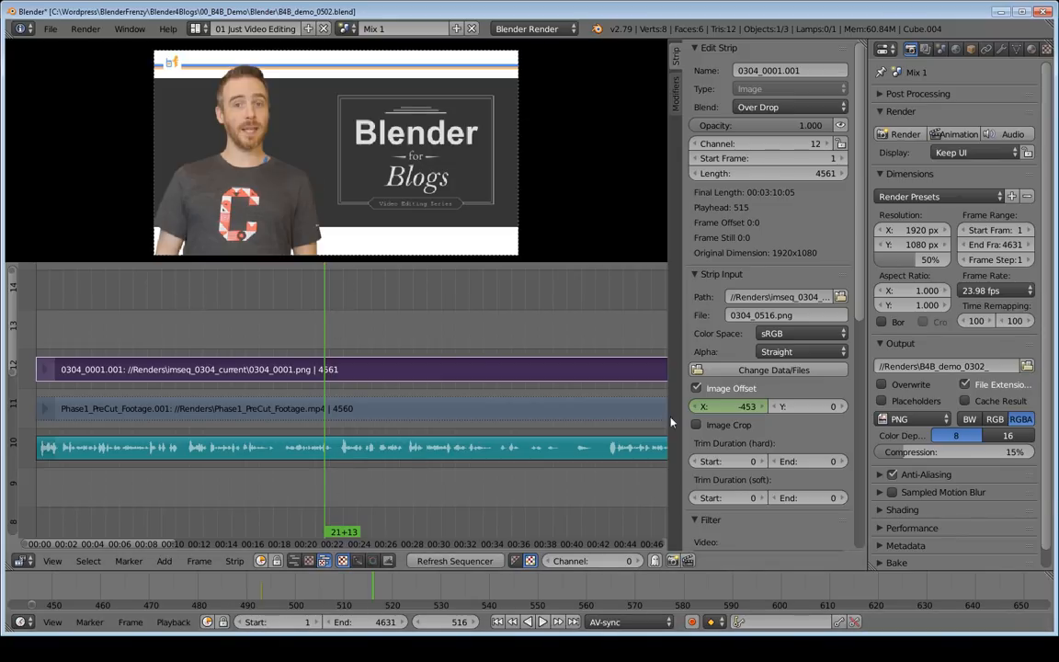
{"action": "left_click", "coordinate": [726, 407]}
{"action": "type", "text": "0"}
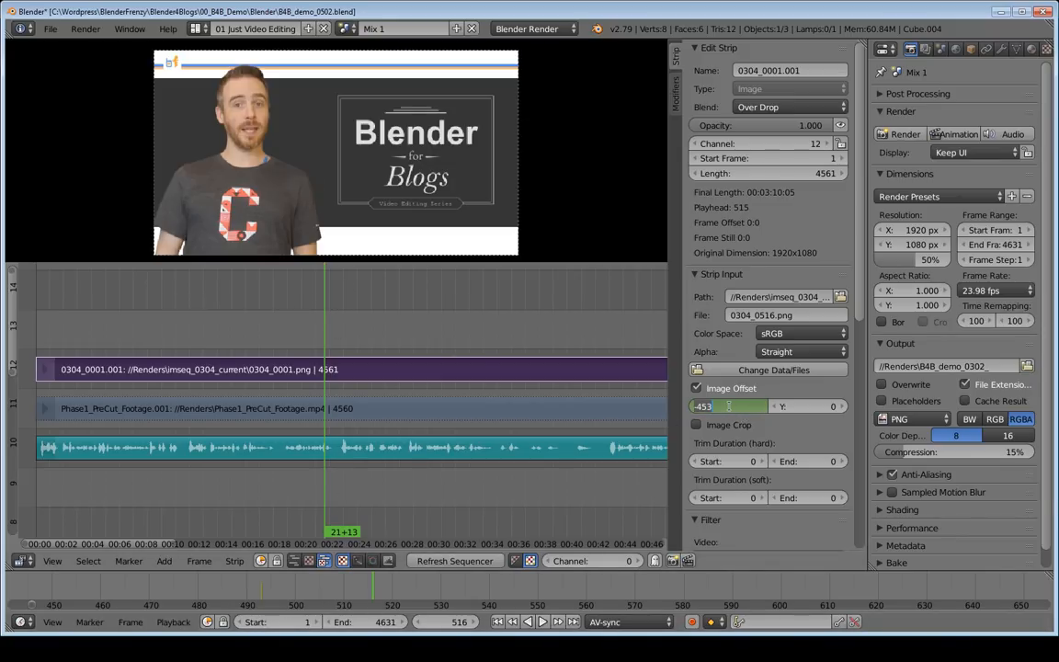
{"action": "key", "text": "Return"}
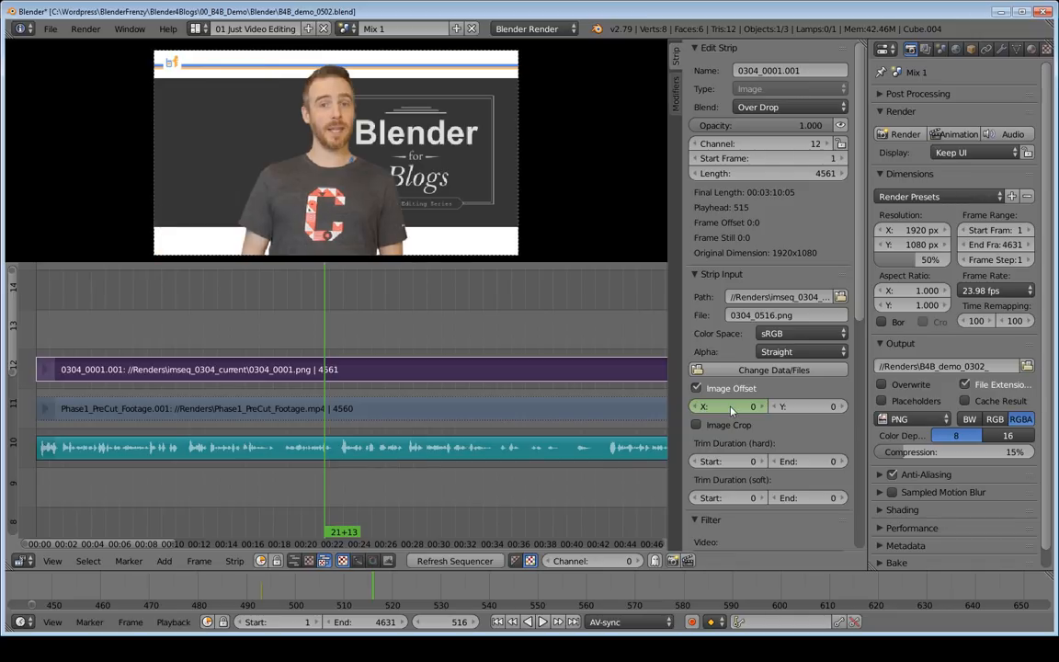
{"action": "key", "text": "i"}
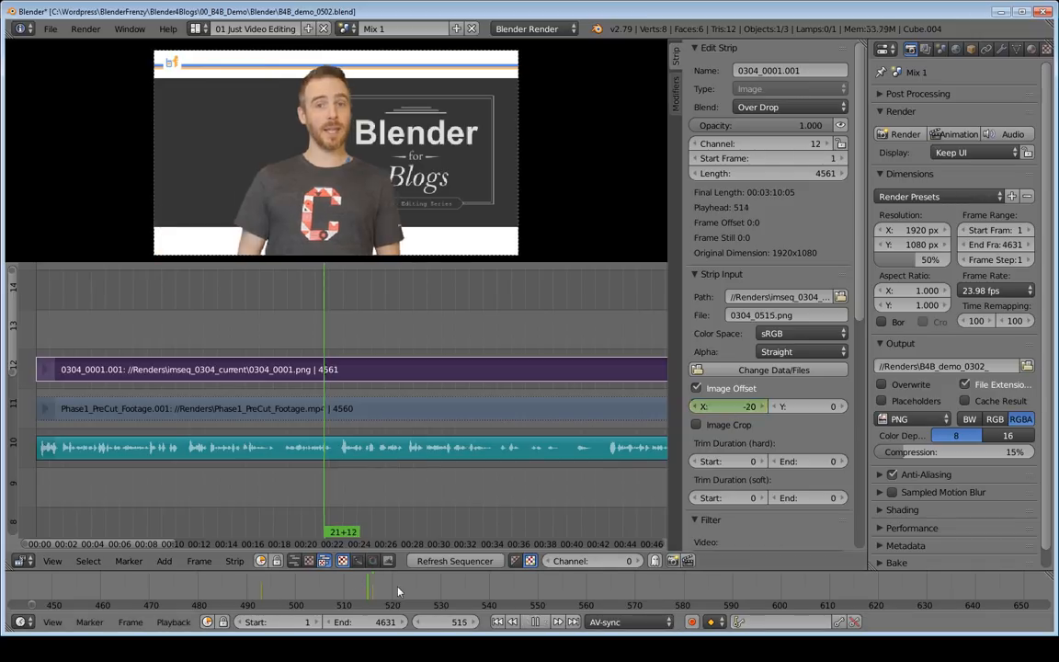
Play the offset animation from around frame 481 past the second keyframe to review the presenter's move
{"action": "key", "text": "alt+a"}
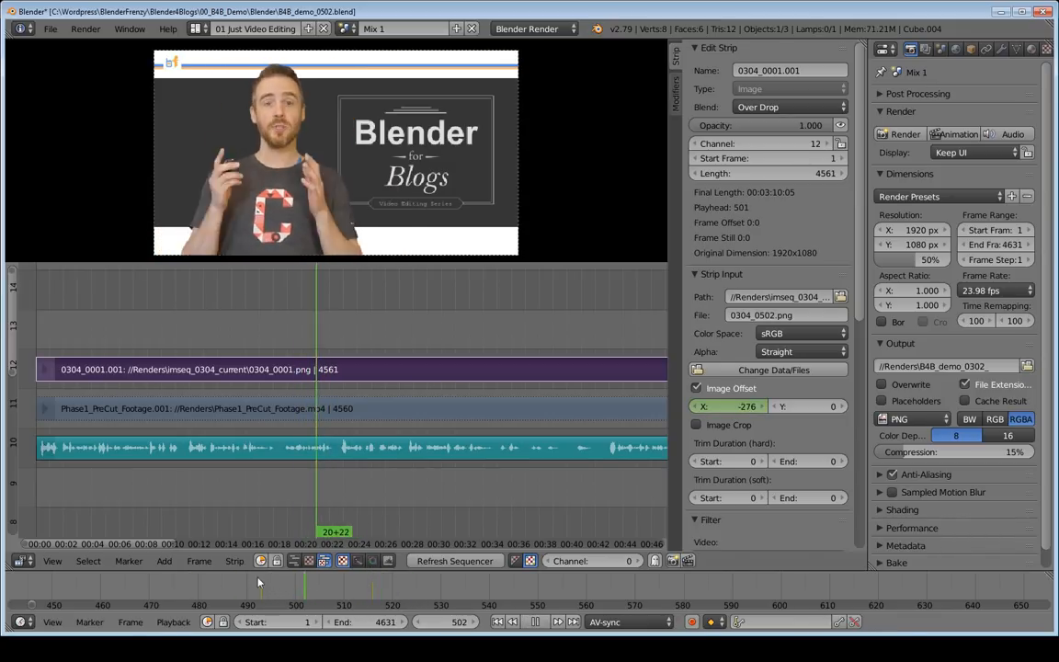
{"action": "key", "text": "Escape"}
{"action": "left_click_drag", "start_coordinate": [312, 583], "coordinate": [203, 583]}
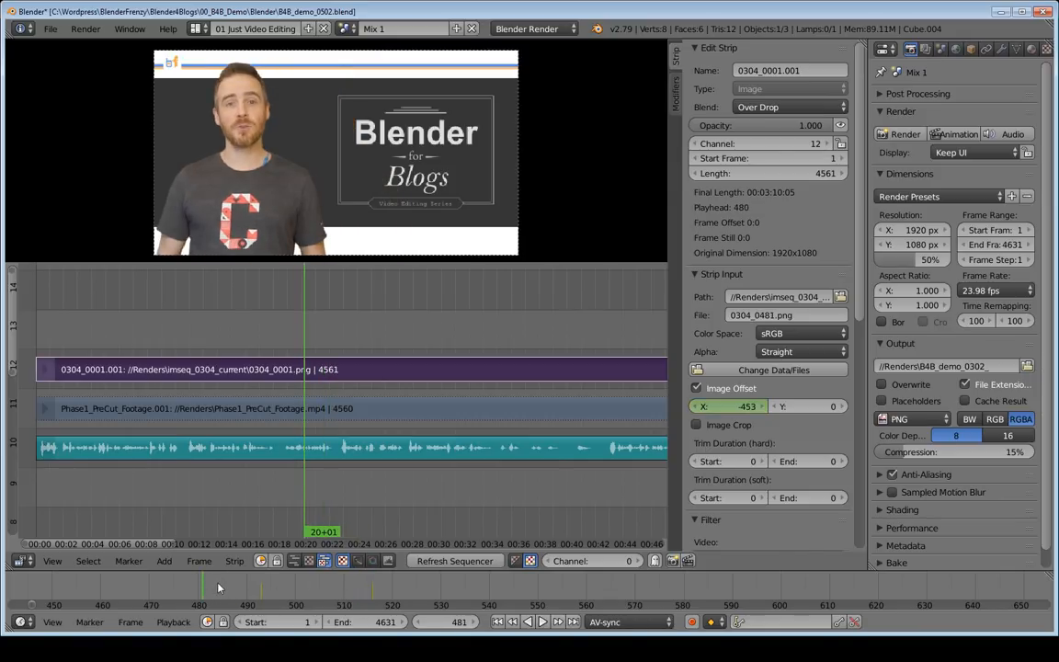
{"action": "key", "text": "alt+a"}
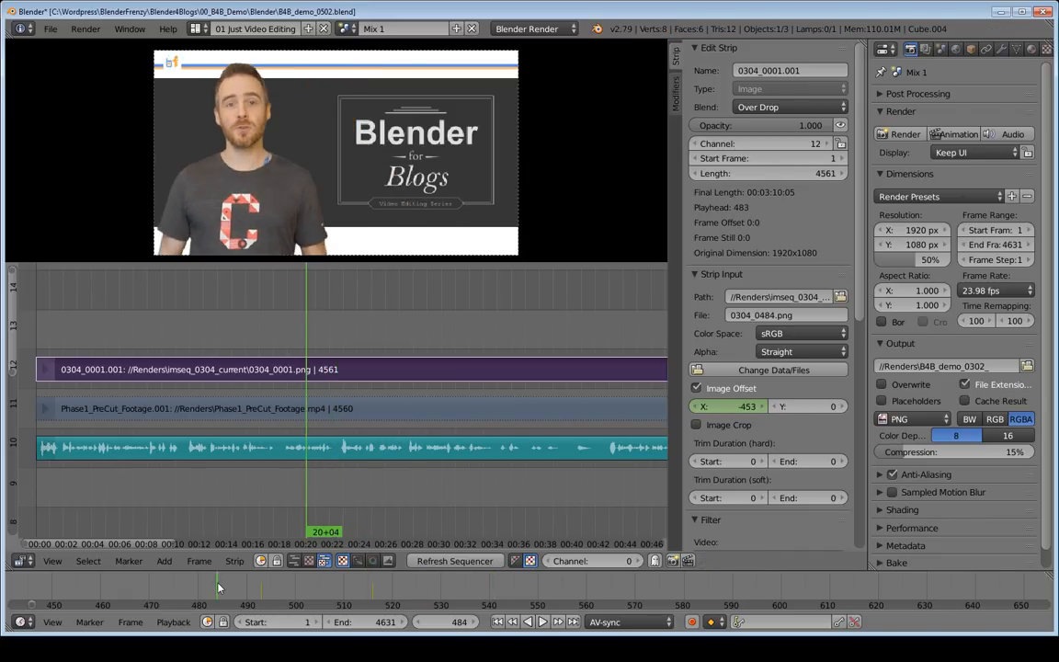
{"action": "key", "text": "alt+a"}
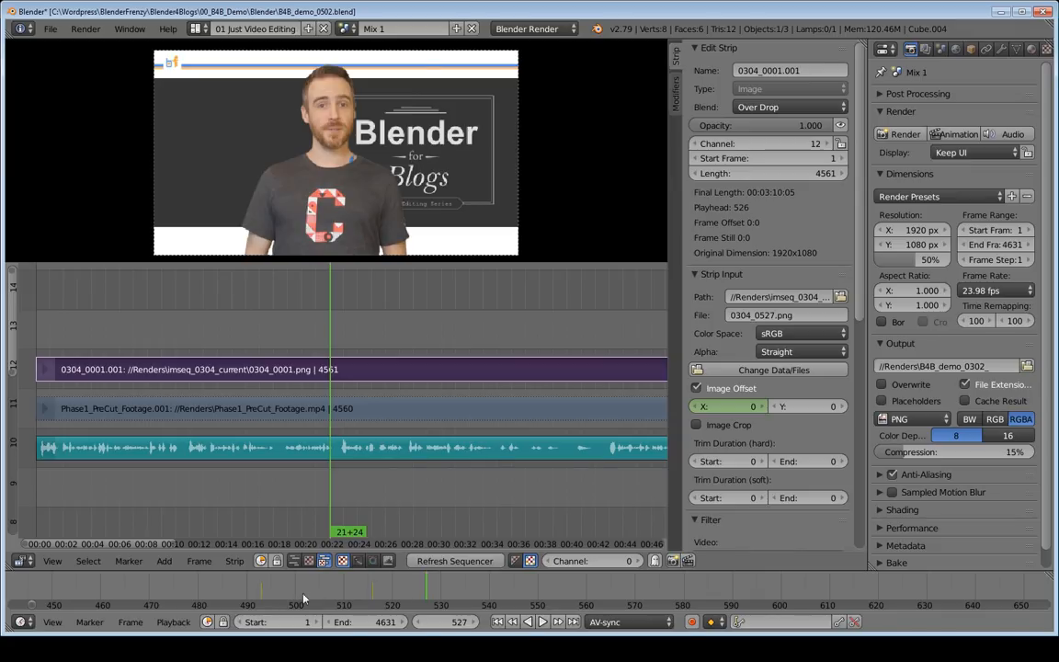
Split the sequencer area to add a Dope Sheet below it, turn off its summary and zoom to the two keyframes
{"action": "left_click_drag", "start_coordinate": [7, 567], "coordinate": [71, 392]}
{"action": "left_click", "coordinate": [19, 561]}
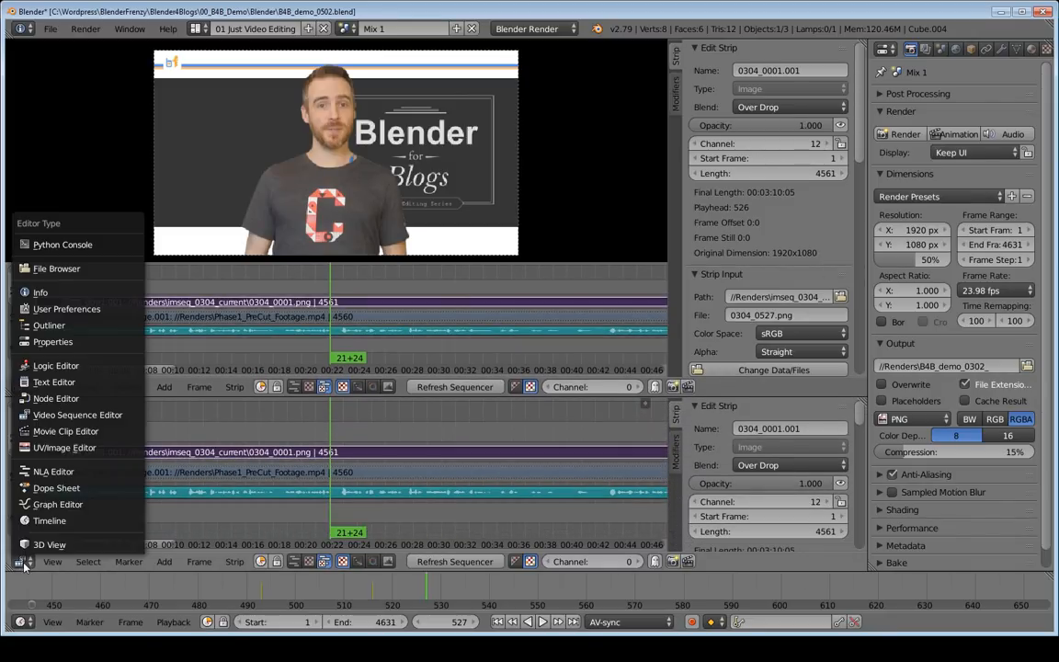
{"action": "left_click", "coordinate": [56, 489]}
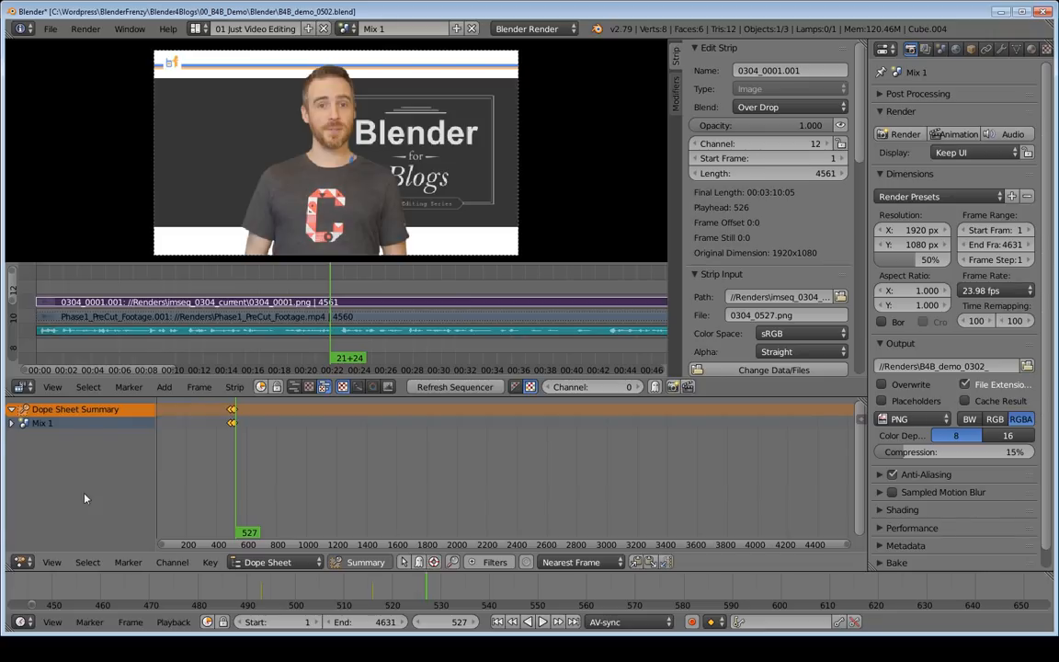
{"action": "left_click", "coordinate": [364, 562]}
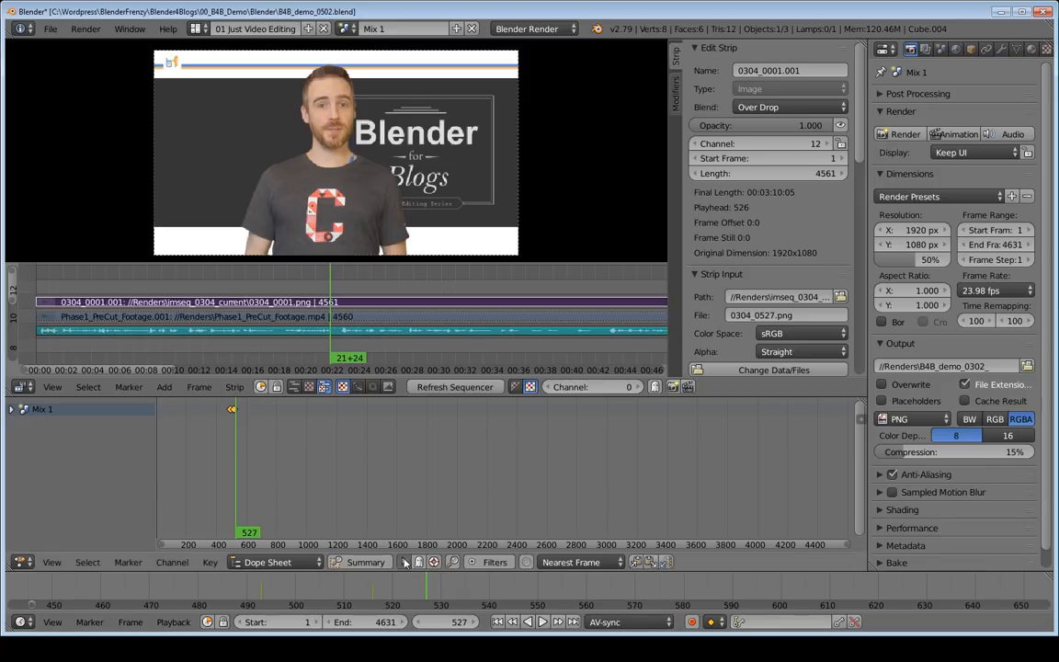
{"action": "middle_click_drag", "start_coordinate": [209, 395], "coordinate": [300, 428]}
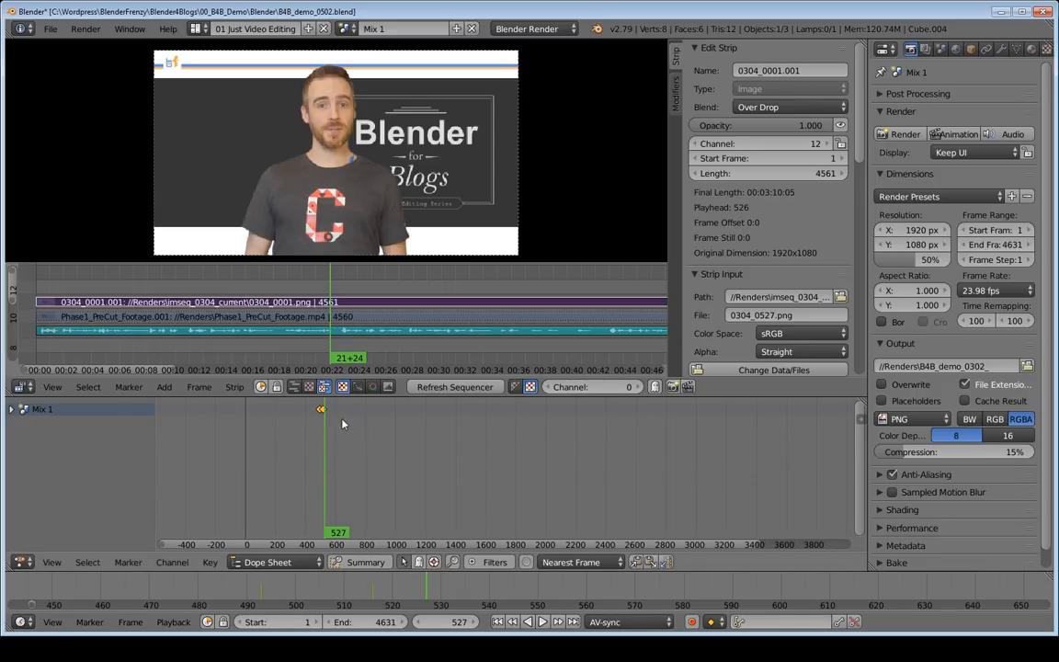
{"action": "key", "text": "a"}
{"action": "key", "text": "shift+b"}
{"action": "left_click_drag", "start_coordinate": [305, 403], "coordinate": [353, 426]}
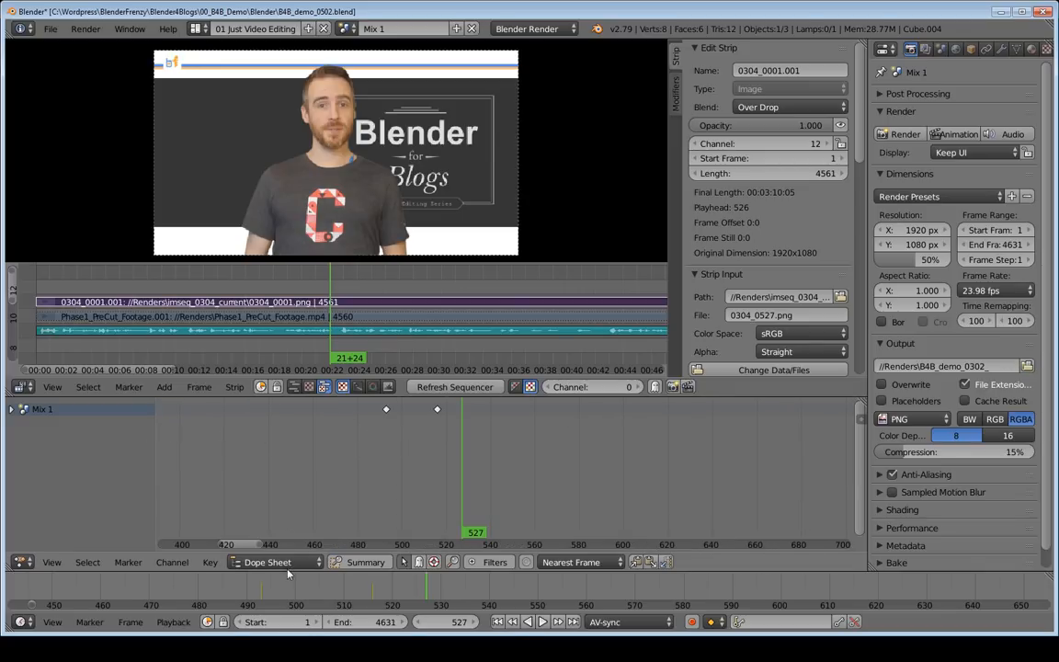
Collapse the Timeline to its header and shrink the Dope Sheet to a thin strip below the sequencer
{"action": "left_click_drag", "start_coordinate": [400, 358], "coordinate": [296, 359]}
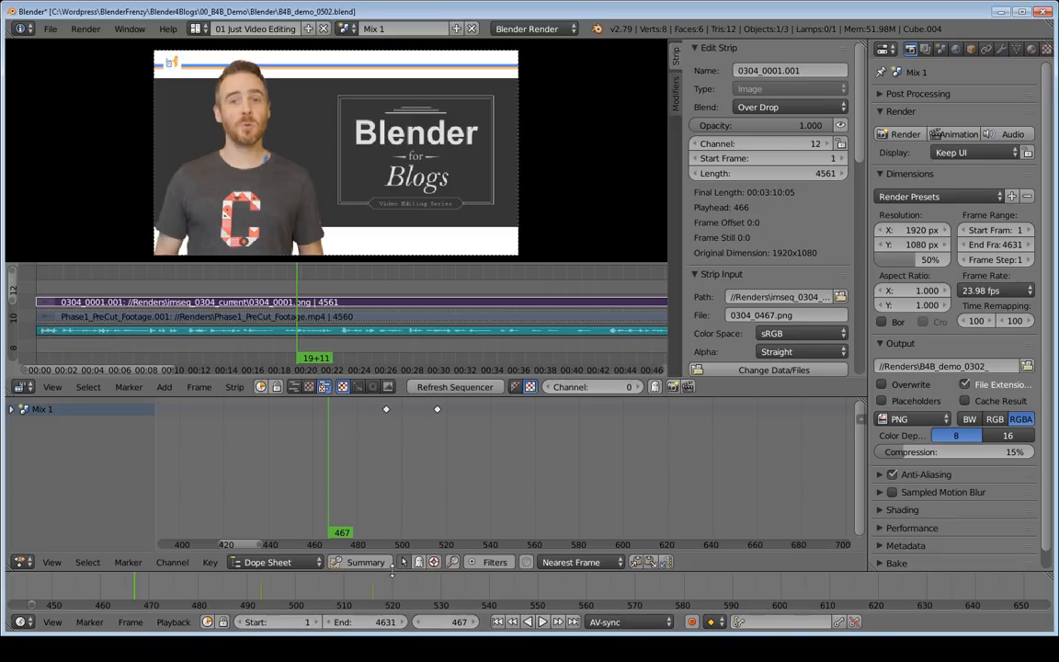
{"action": "left_click_drag", "start_coordinate": [393, 568], "coordinate": [391, 627]}
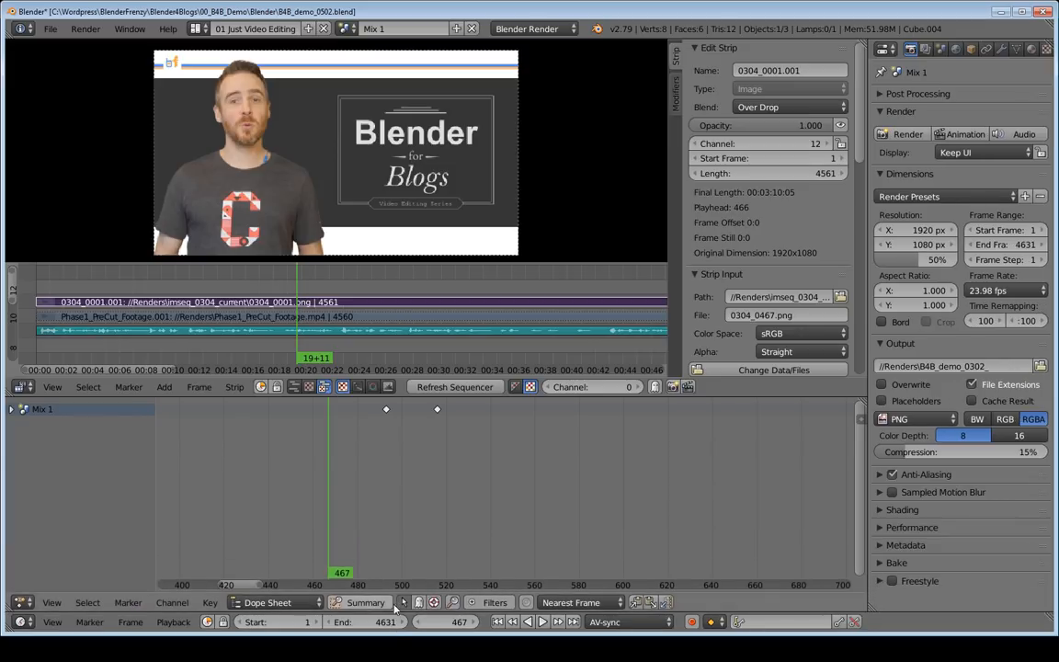
{"action": "left_click_drag", "start_coordinate": [409, 395], "coordinate": [413, 552]}
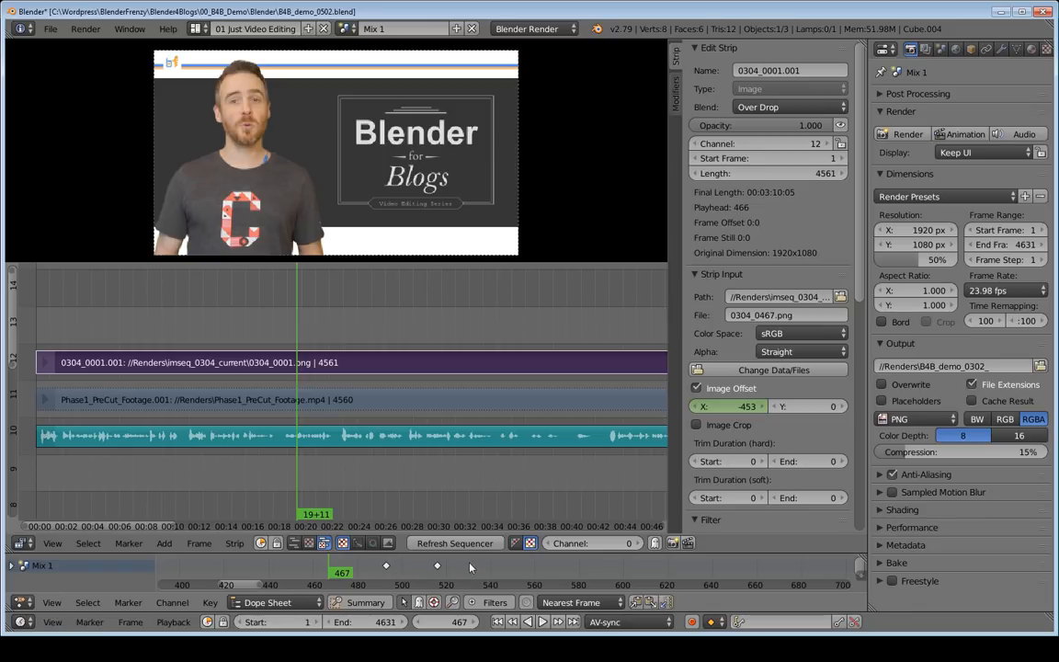
Review the movement near the keyframes, and move the first X offset keyframe 12 frames later to frame 505
{"action": "middle_click_drag", "start_coordinate": [464, 569], "coordinate": [574, 577], "text": "ctrl"}
{"action": "left_click", "coordinate": [429, 574]}
{"action": "middle_click_drag", "start_coordinate": [501, 574], "coordinate": [480, 575]}
{"action": "left_click_drag", "start_coordinate": [443, 570], "coordinate": [460, 570]}
{"action": "key", "text": "alt+a"}
{"action": "middle_click_drag", "start_coordinate": [484, 571], "coordinate": [554, 573], "text": "ctrl"}
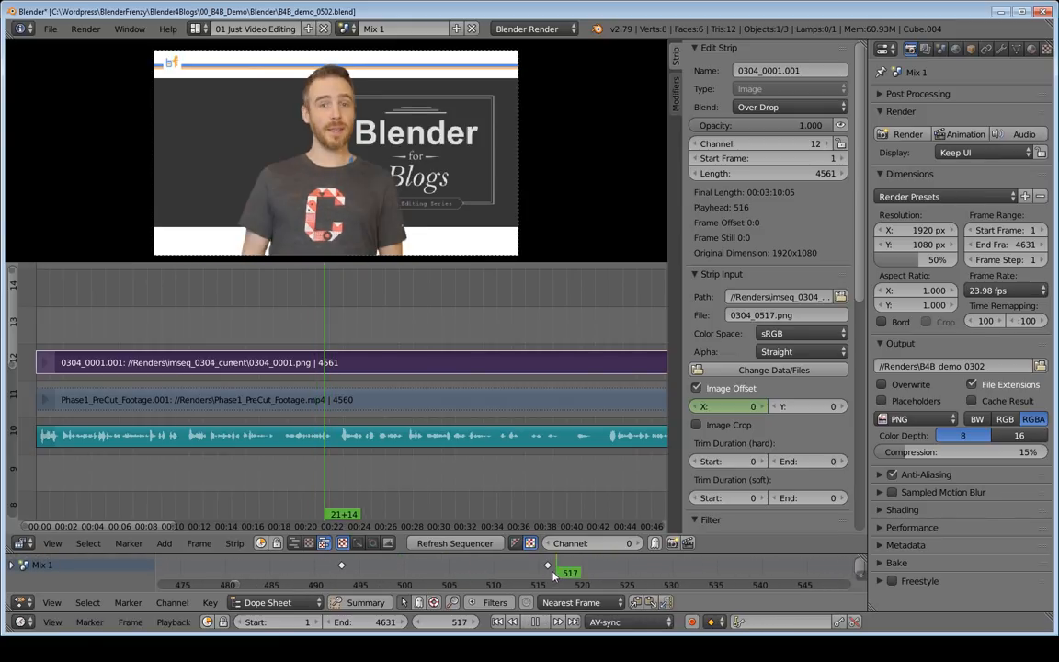
{"action": "left_click", "coordinate": [549, 571]}
{"action": "key", "text": "alt+a"}
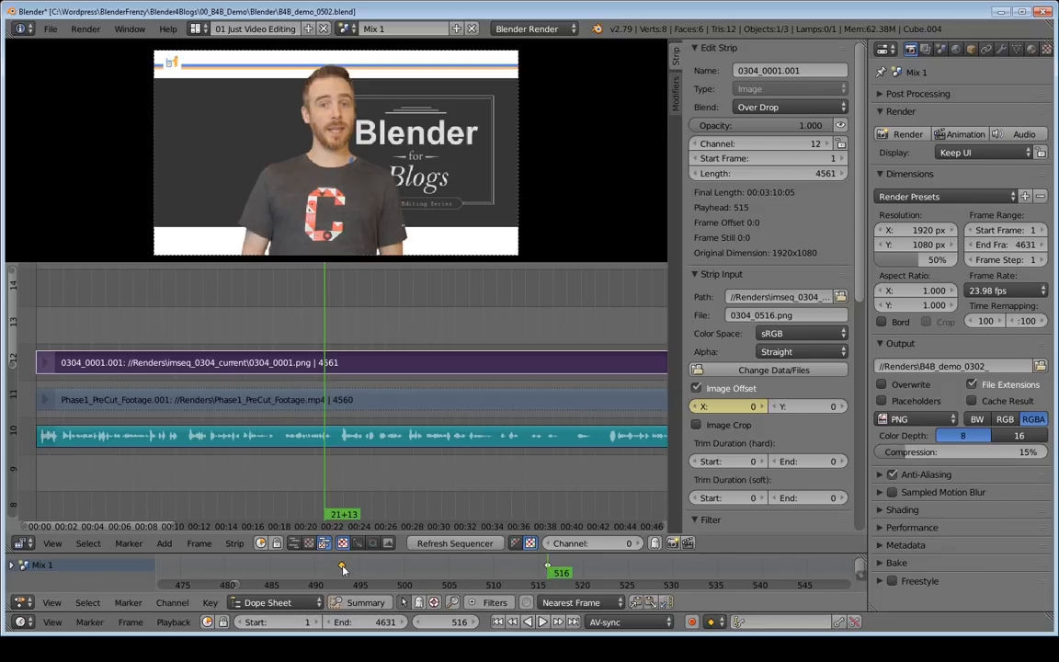
{"action": "key", "text": "g"}
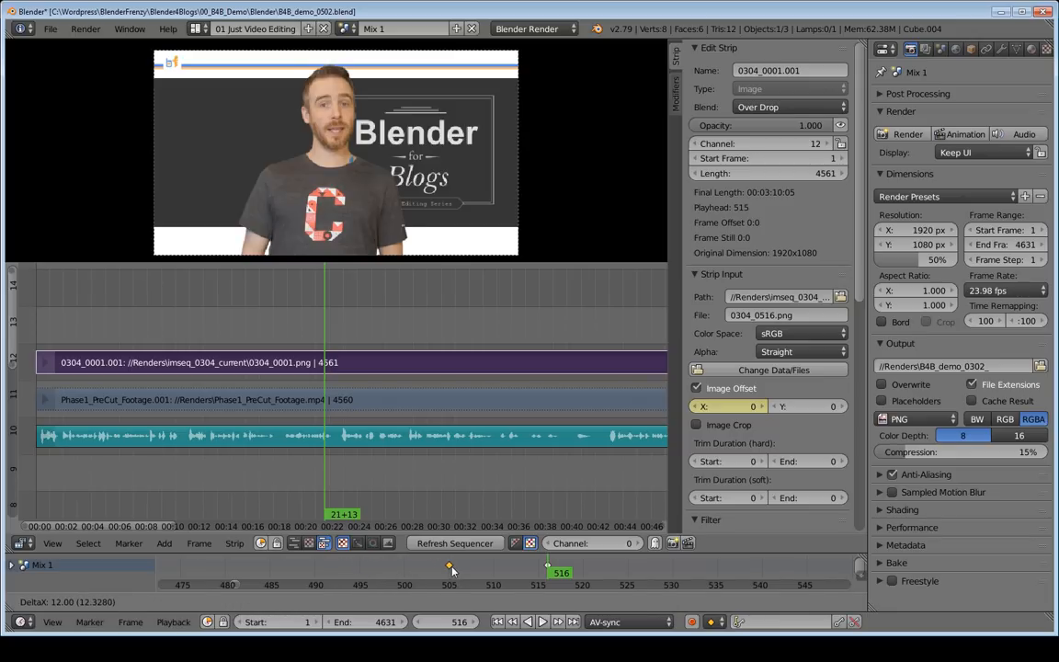
{"action": "left_click", "coordinate": [450, 568]}
Replay the transition and shift the first X offset keyframe to frame 507
{"action": "left_click_drag", "start_coordinate": [410, 570], "coordinate": [346, 557]}
{"action": "key", "text": "alt+a"}
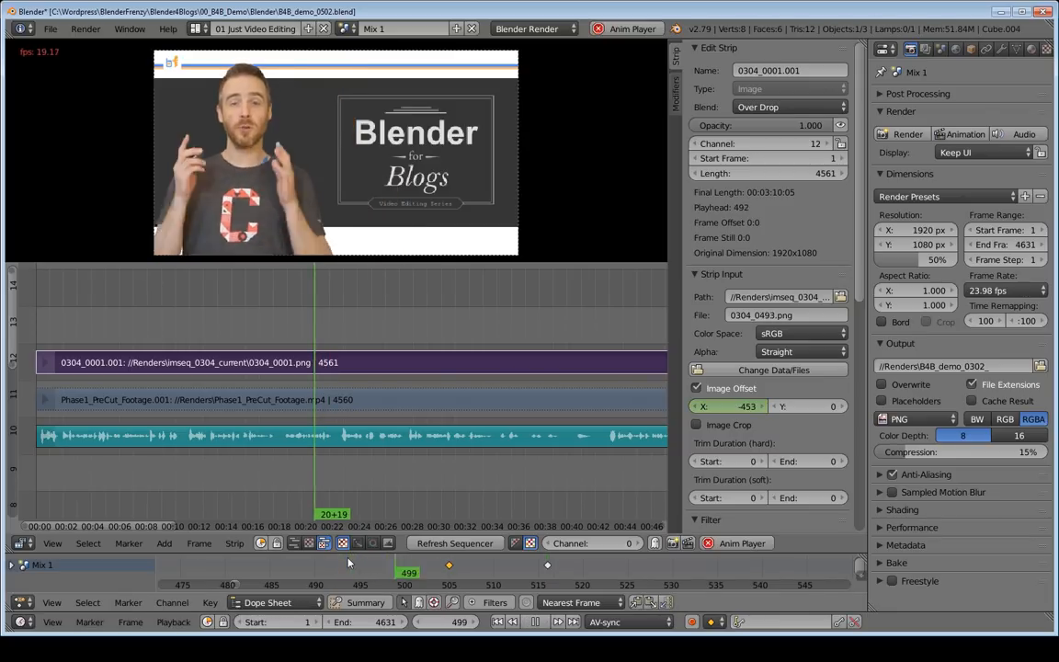
{"action": "key", "text": "alt+a"}
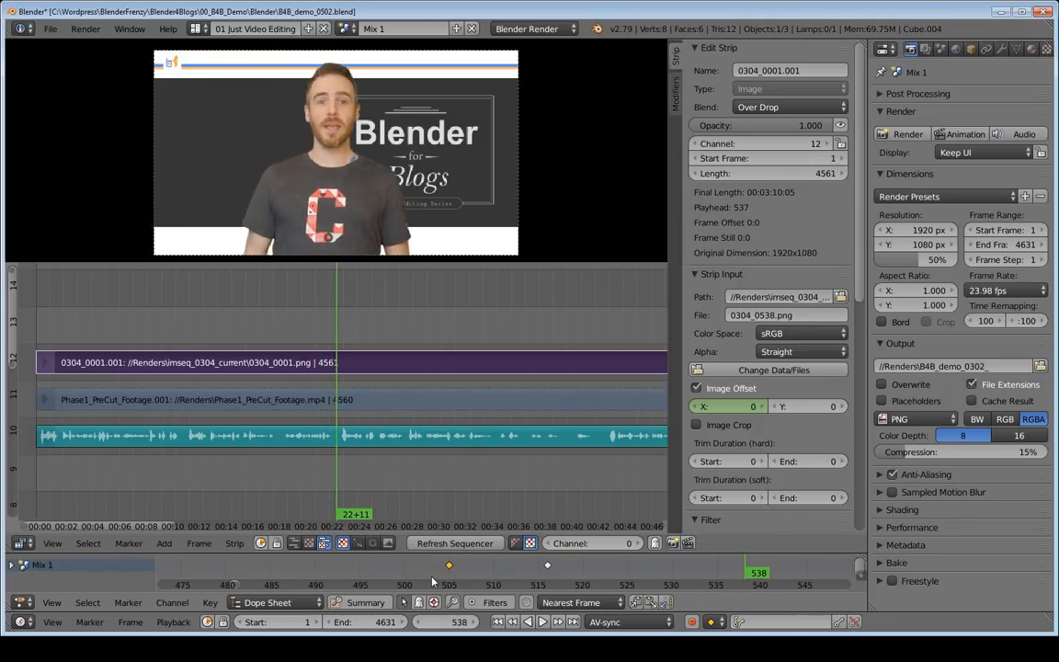
{"action": "key", "text": "g"}
{"action": "left_click", "coordinate": [463, 570]}
Replay the shortened transition and move the second X offset keyframe earlier to frame 514
{"action": "left_click", "coordinate": [363, 568]}
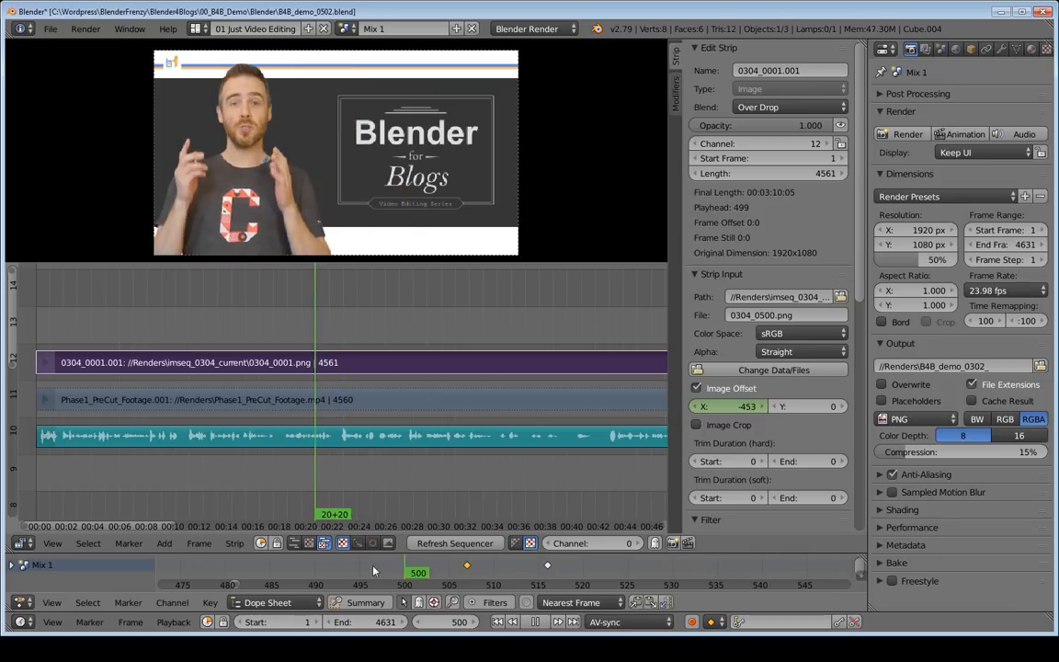
{"action": "key", "text": "alt+a"}
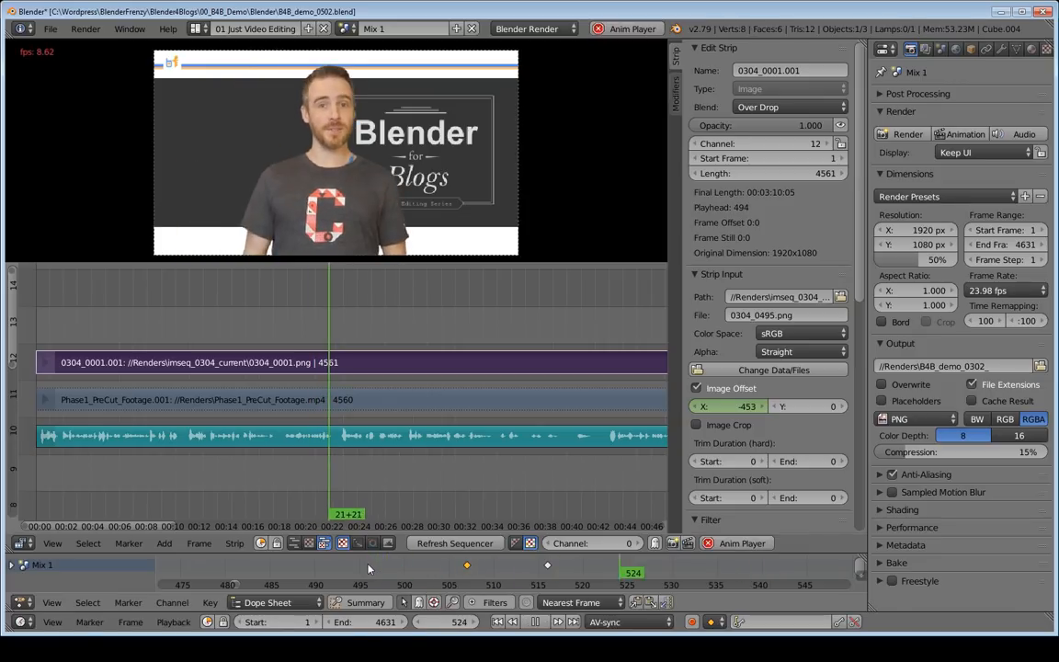
{"action": "left_click", "coordinate": [466, 568]}
{"action": "left_click", "coordinate": [450, 575]}
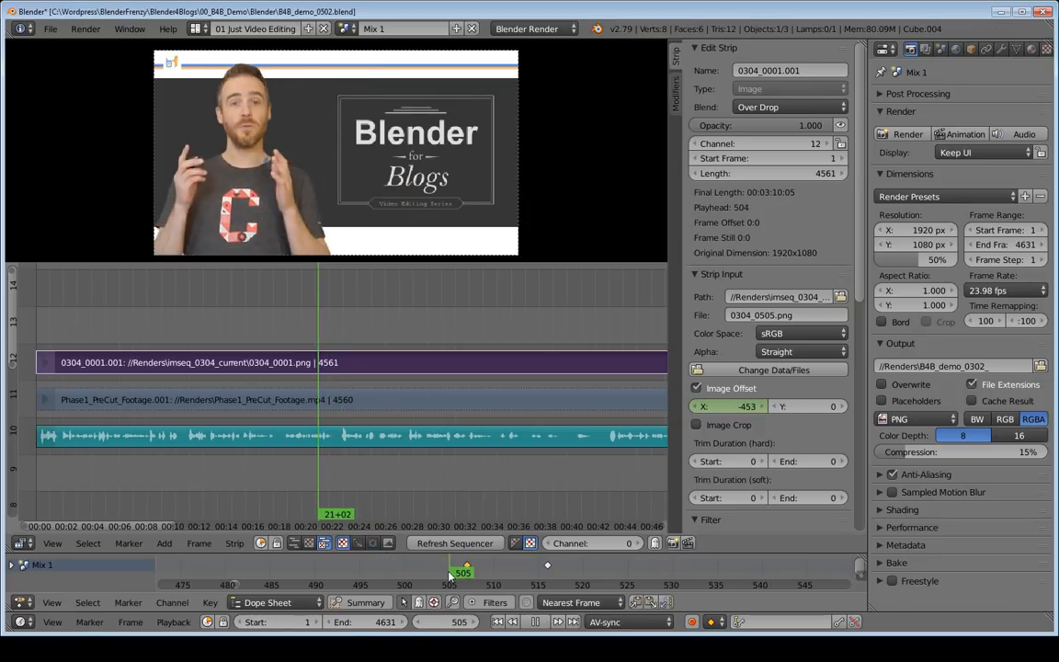
{"action": "key", "text": "alt+a"}
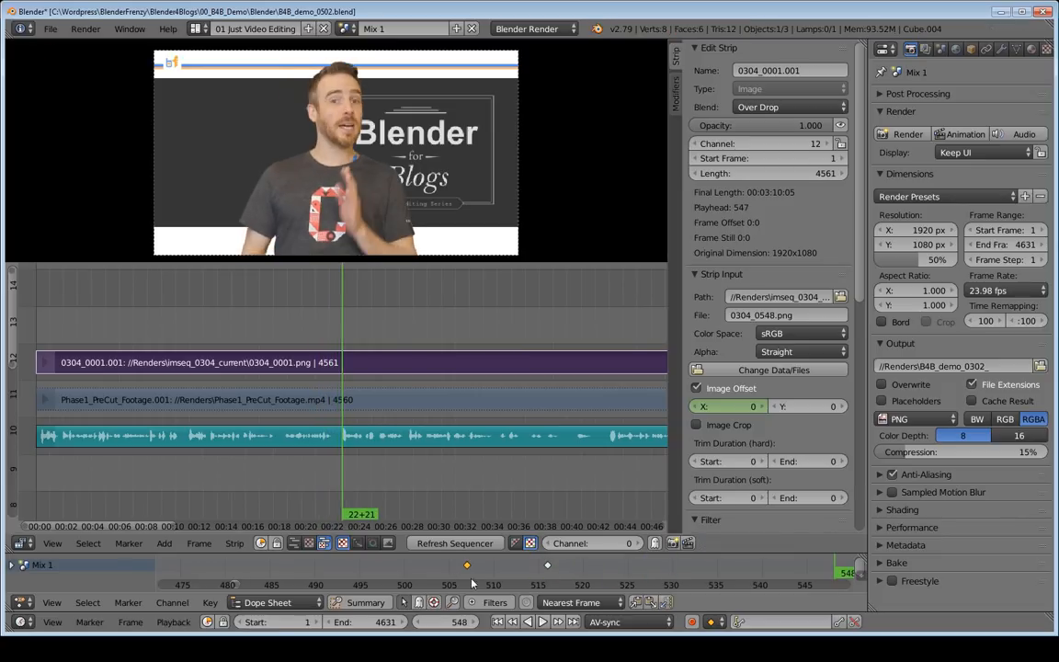
{"action": "mouse_move", "coordinate": [520, 572]}
{"action": "left_mouse_down"}
{"action": "mouse_move", "coordinate": [546, 566]}
{"action": "mouse_move", "coordinate": [526, 573]}
{"action": "left_mouse_up"}
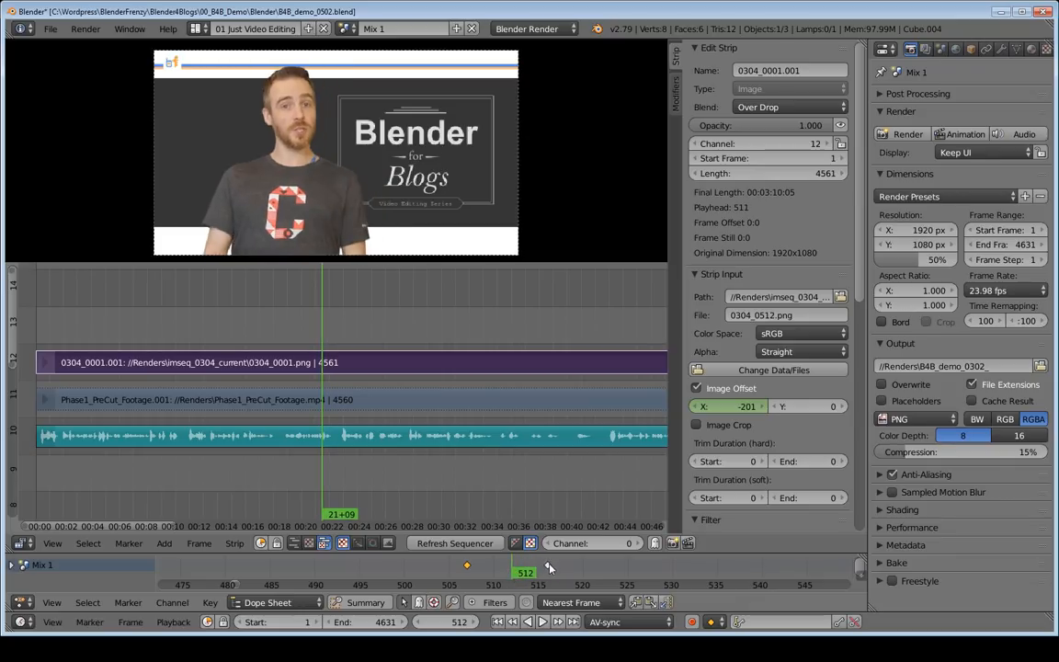
{"action": "right_click_drag", "start_coordinate": [548, 565], "coordinate": [531, 570]}
Play the transition again from about frame 502 and move the second X offset keyframe to frame 515
{"action": "left_click_drag", "start_coordinate": [468, 574], "coordinate": [420, 573]}
{"action": "key", "text": "alt+a"}
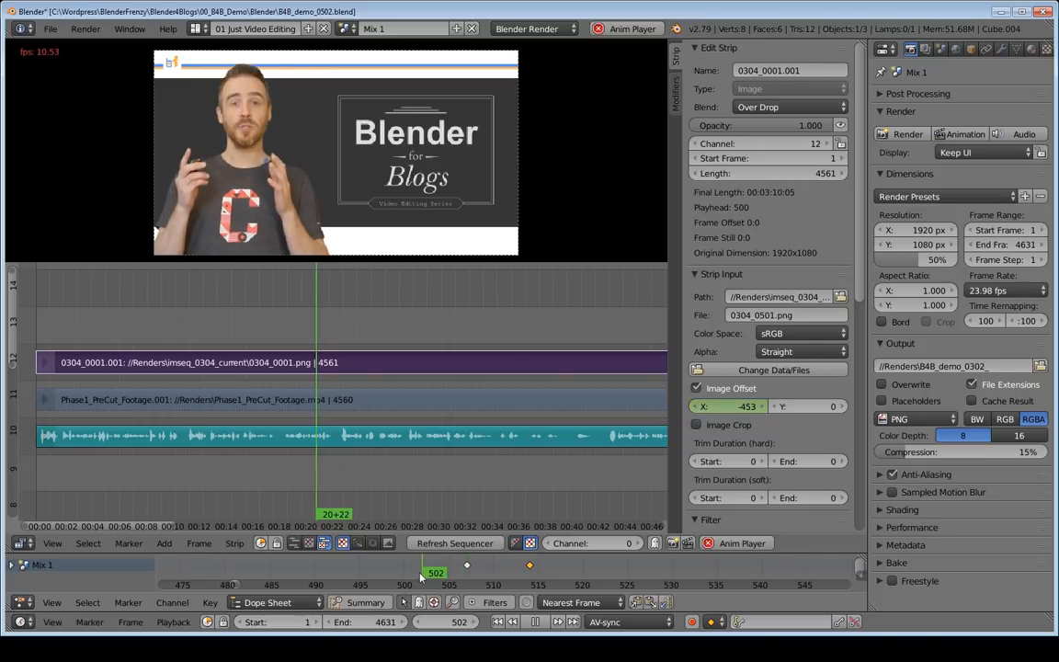
{"action": "key", "text": "alt+a"}
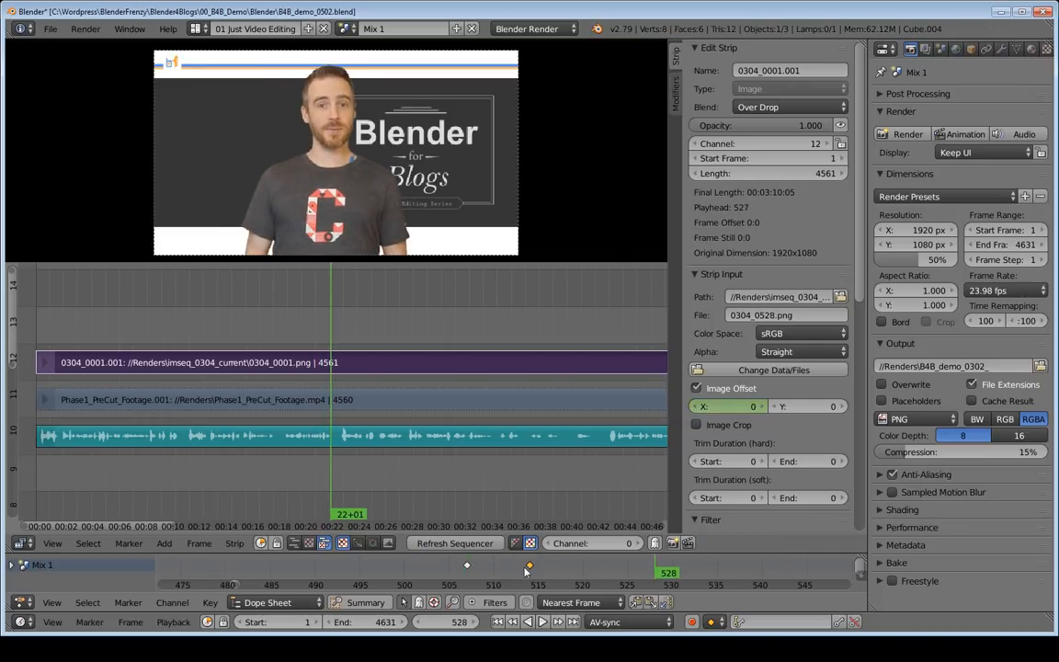
{"action": "right_click_drag", "start_coordinate": [530, 570], "coordinate": [537, 569]}
Replay the adjusted transition to check its timing, and park the playhead on the first keyframe at frame 507
{"action": "left_click", "coordinate": [398, 570]}
{"action": "key", "text": "alt+a"}
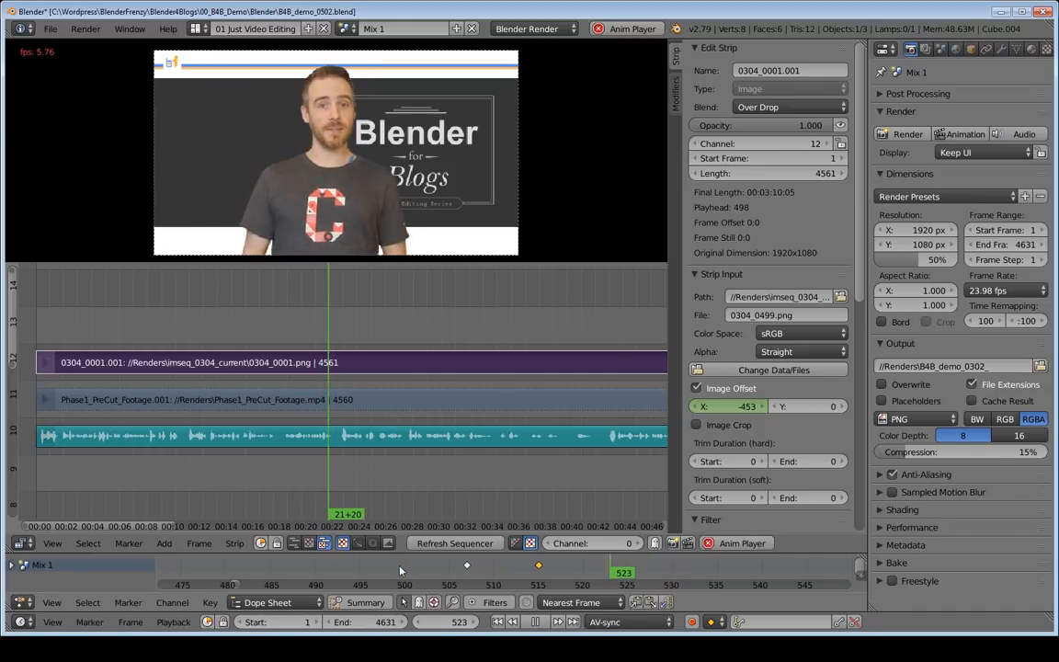
{"action": "key", "text": "alt+a"}
{"action": "left_click", "coordinate": [431, 573]}
{"action": "key", "text": "alt+a"}
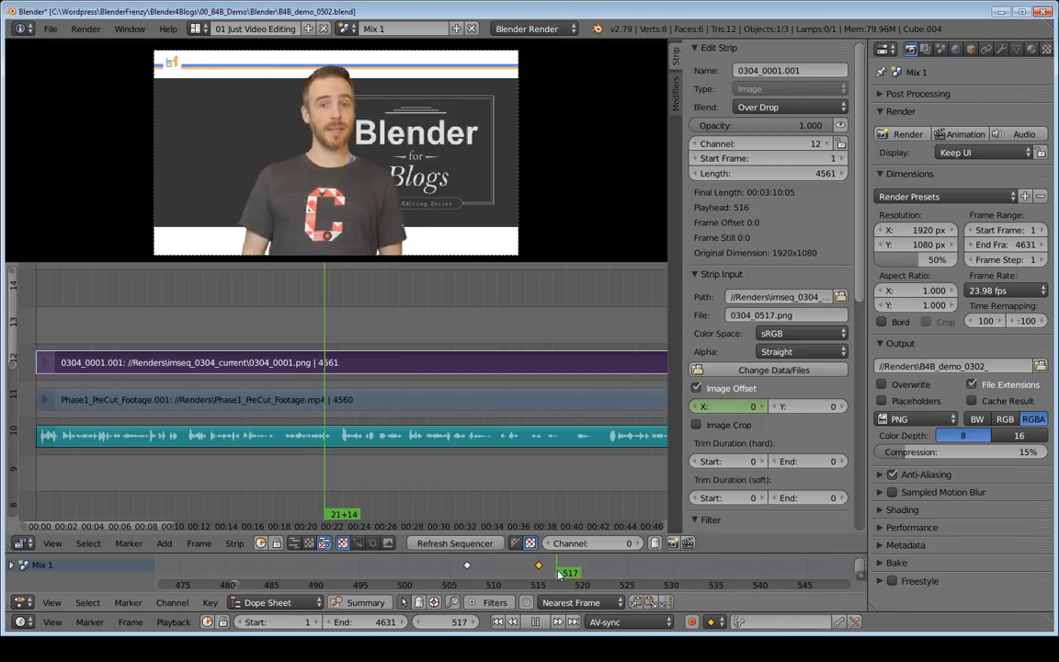
{"action": "key", "text": "alt+a"}
{"action": "left_click", "coordinate": [462, 575]}
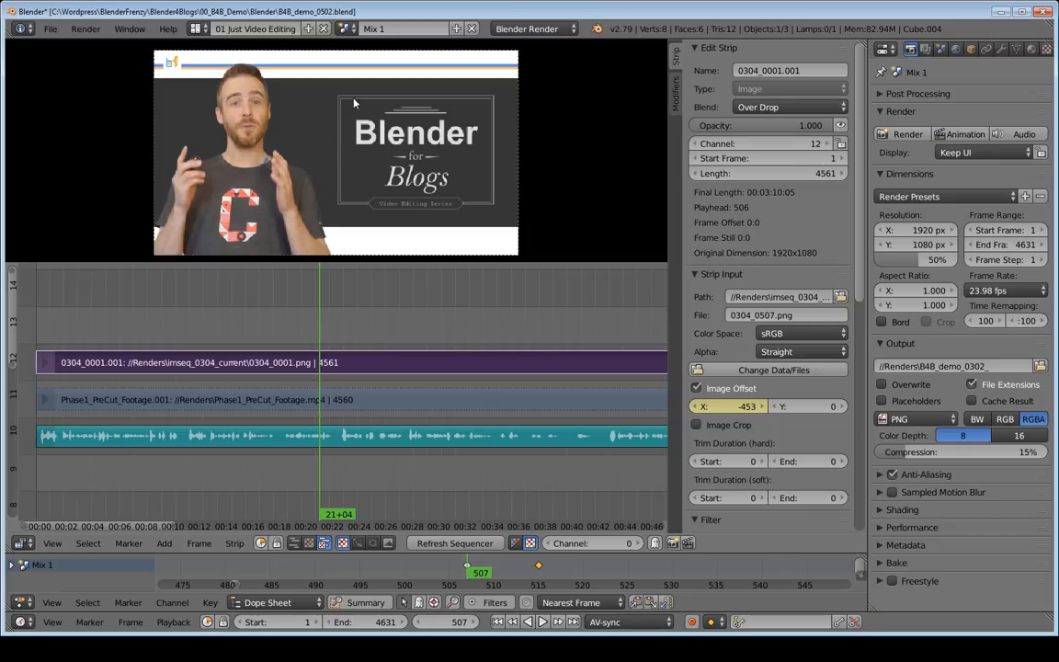
{"action": "middle_click_drag", "start_coordinate": [420, 387], "coordinate": [402, 335]}
{"action": "scroll", "coordinate": [364, 362], "scroll_direction": "down", "scroll_amount": 1}
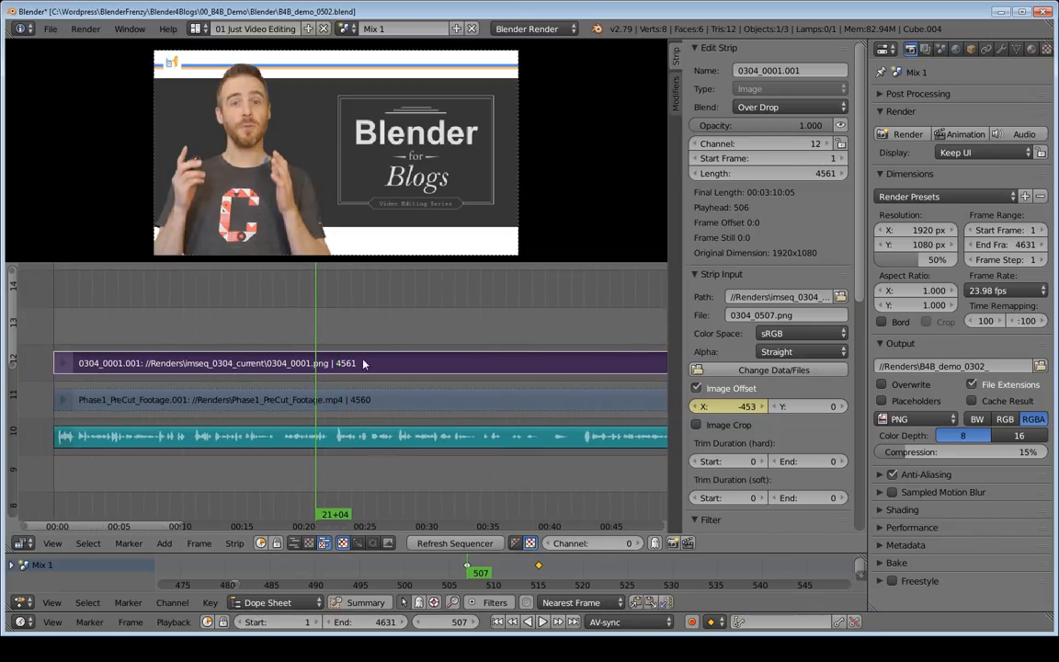
Save the project, and save it again as a new version named B4B_demo_0503.blend
{"action": "key", "text": "ctrl+s"}
{"action": "key", "text": "Escape"}
{"action": "key", "text": "ctrl+shift+s"}
{"action": "key", "text": "KP_Add"}
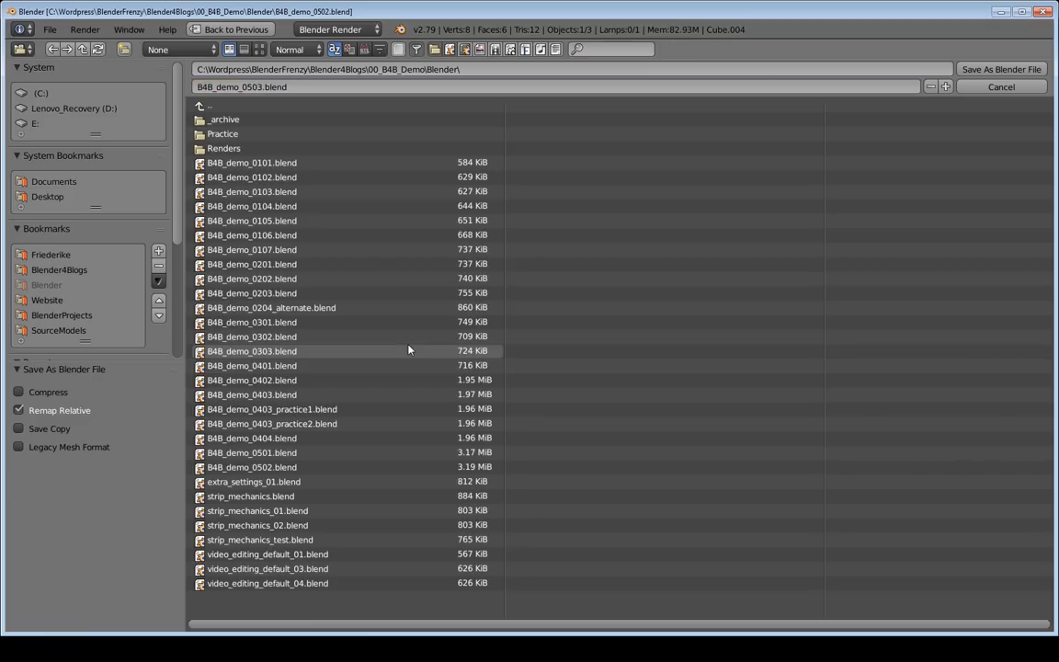
{"action": "key", "text": "Return"}
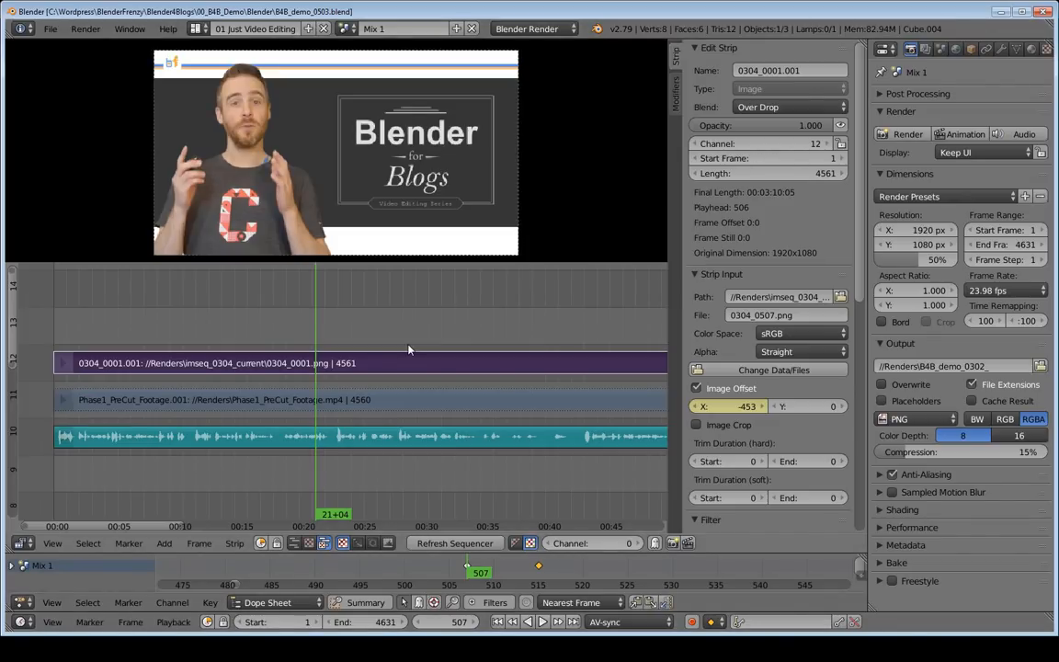
Cut the keyed image strip and the Phase1_PreCut_Footage strip at the second X offset keyframe on frame 515
{"action": "key", "text": "Up"}
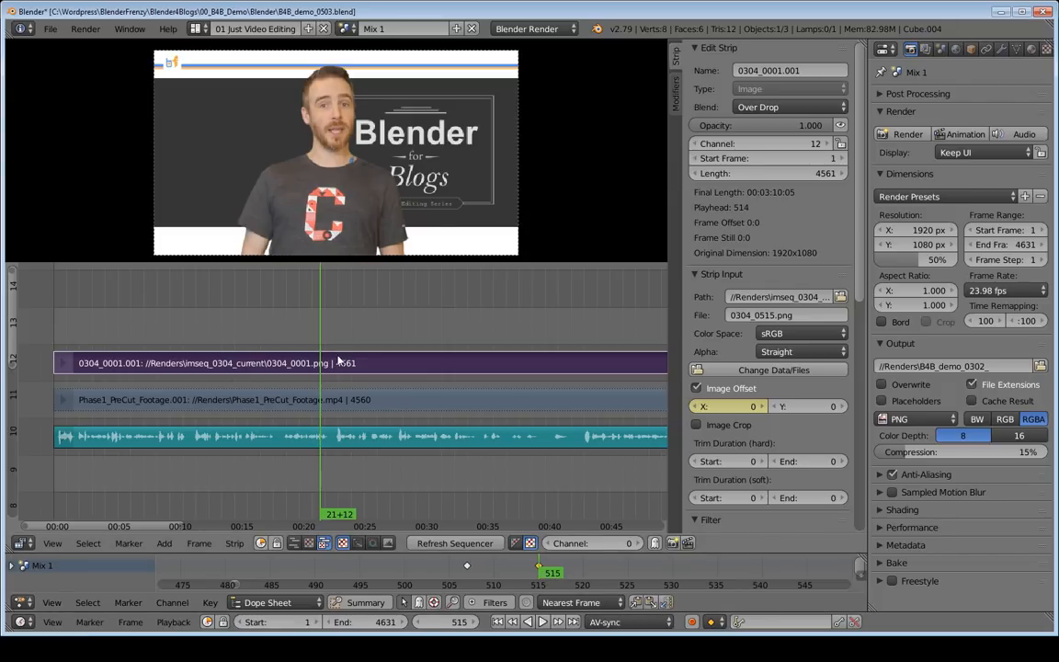
{"action": "right_click", "coordinate": [342, 399]}
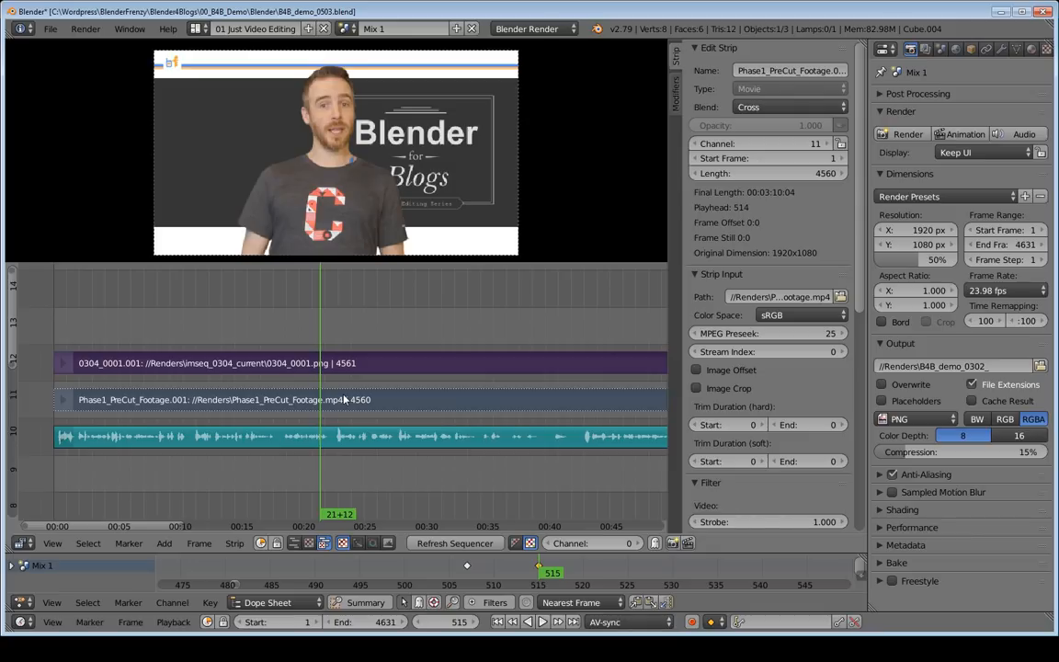
{"action": "key", "text": "k"}
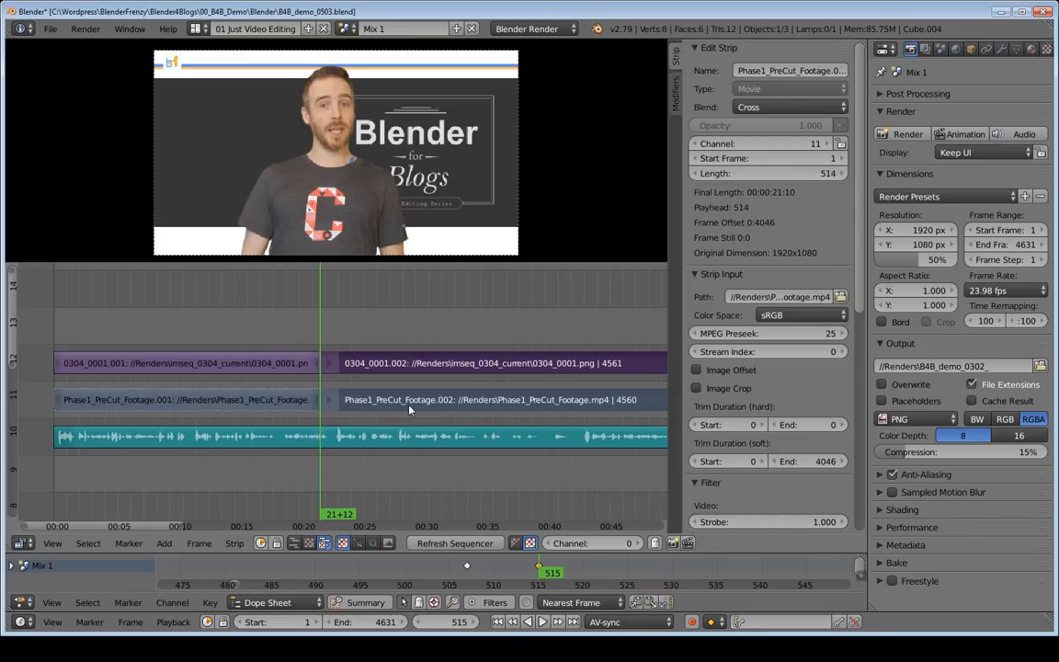
{"action": "middle_click_drag", "start_coordinate": [408, 410], "coordinate": [318, 406]}
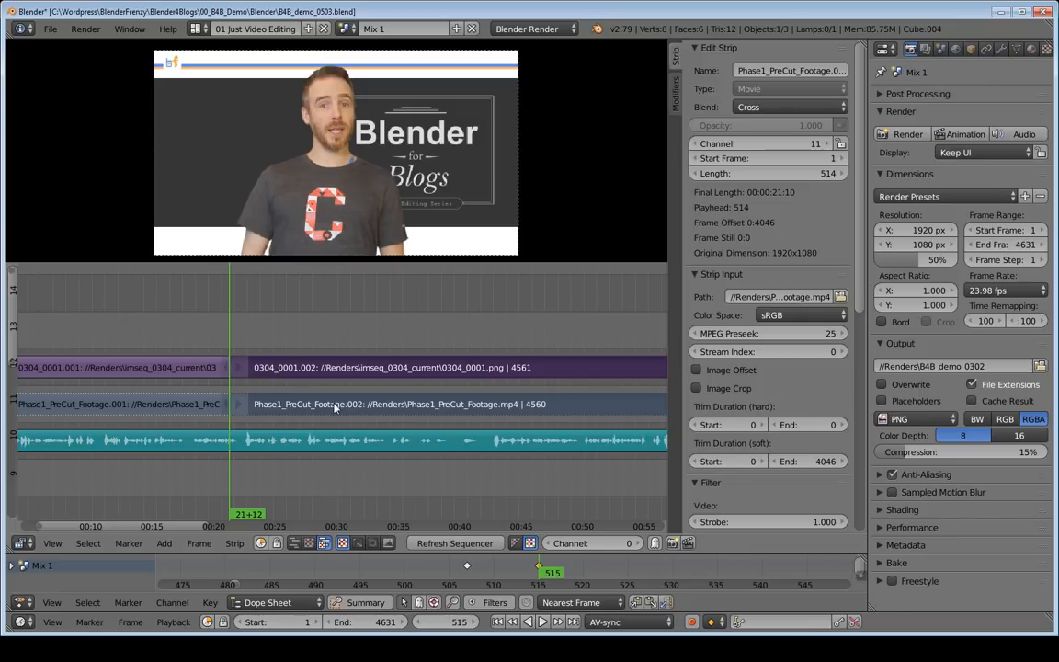
Check the Orig Footage marker's length in the Markings scene and return to the Mix 1 scene
{"action": "left_click", "coordinate": [347, 29]}
{"action": "left_click", "coordinate": [366, 96]}
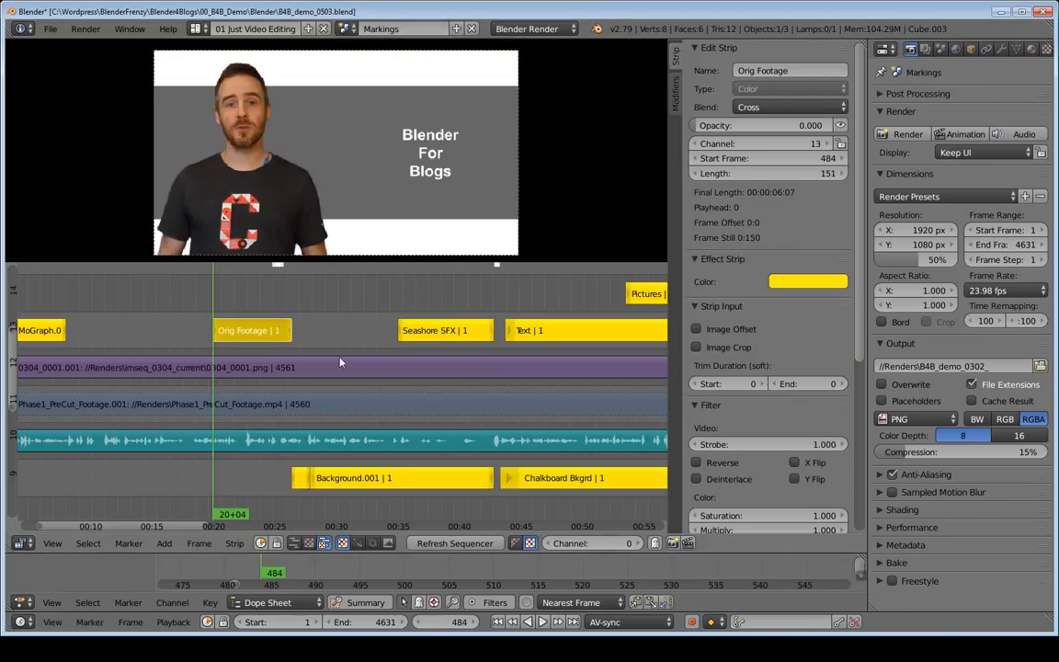
{"action": "middle_click_drag", "start_coordinate": [273, 357], "coordinate": [329, 377]}
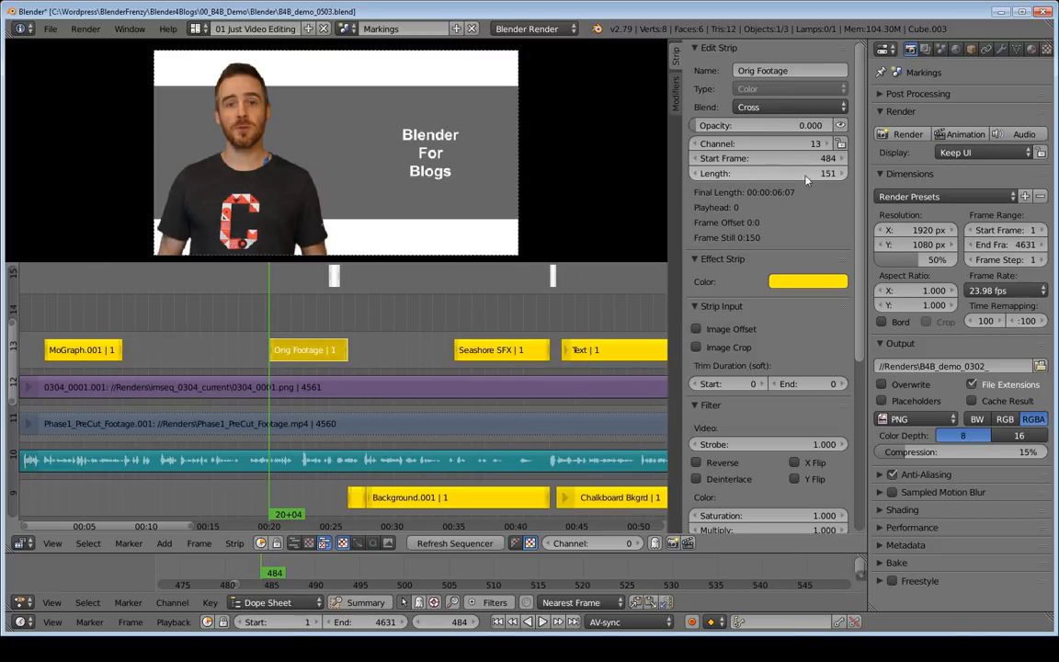
{"action": "left_click", "coordinate": [346, 28]}
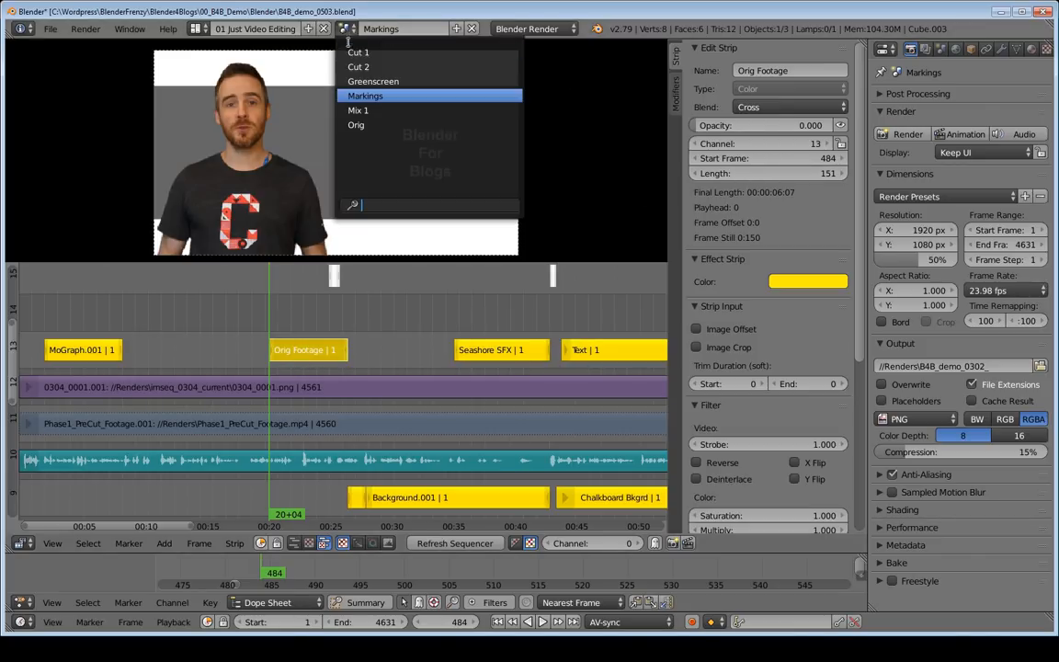
{"action": "left_click", "coordinate": [358, 111]}
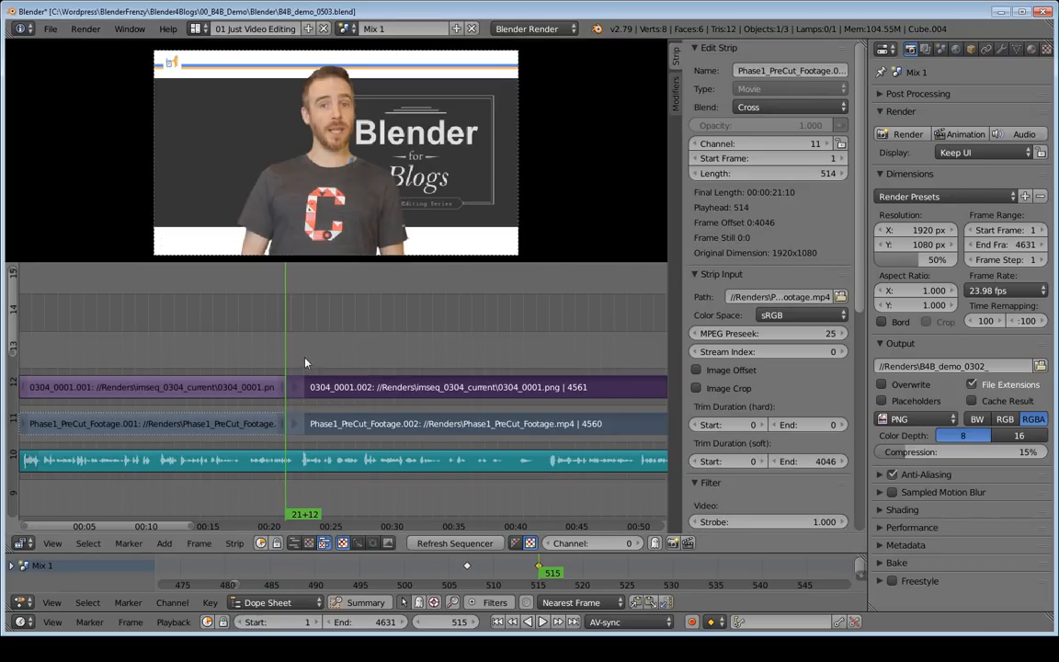
Advance the playhead 150 frames to frame 665 and snap the start of the second keyed image strip to it
{"action": "left_click", "coordinate": [456, 623]}
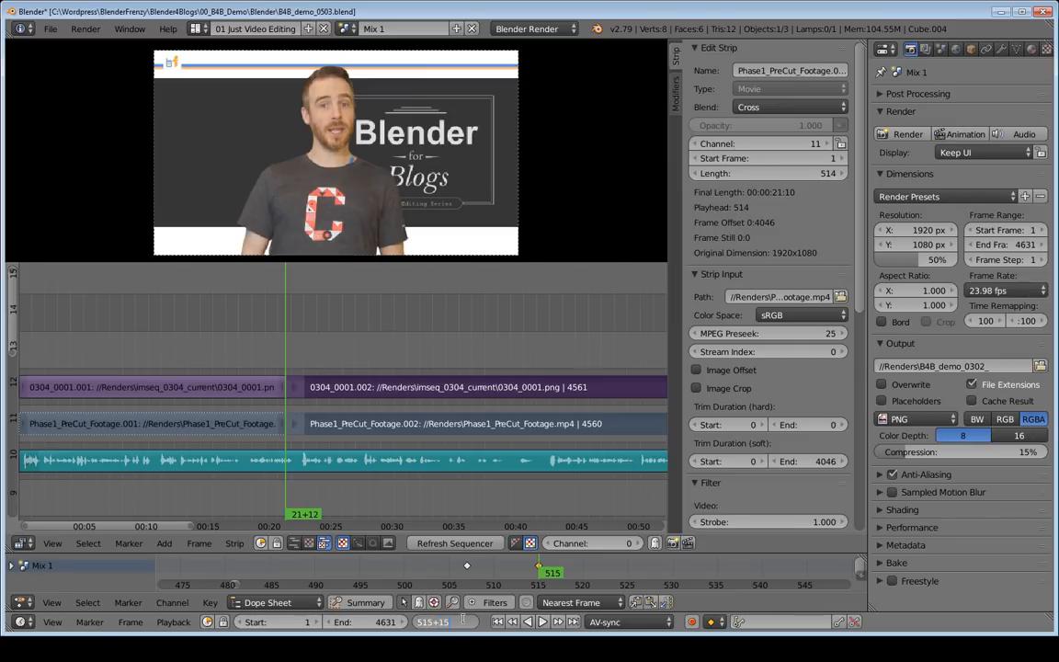
{"action": "type", "text": "+150"}
{"action": "key", "text": "Return"}
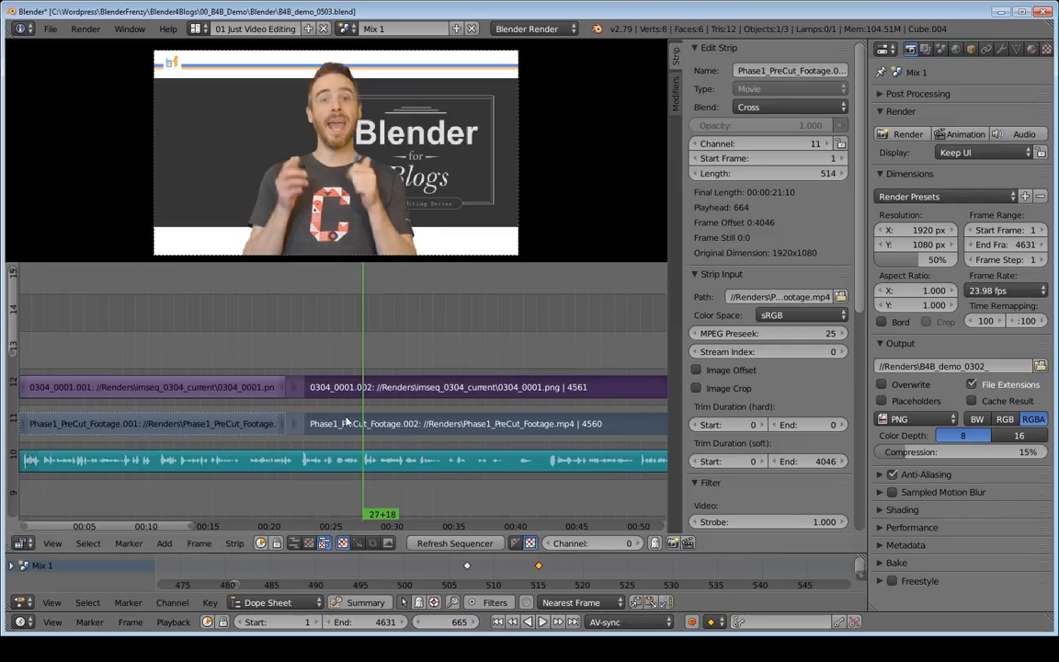
{"action": "right_click", "coordinate": [294, 396]}
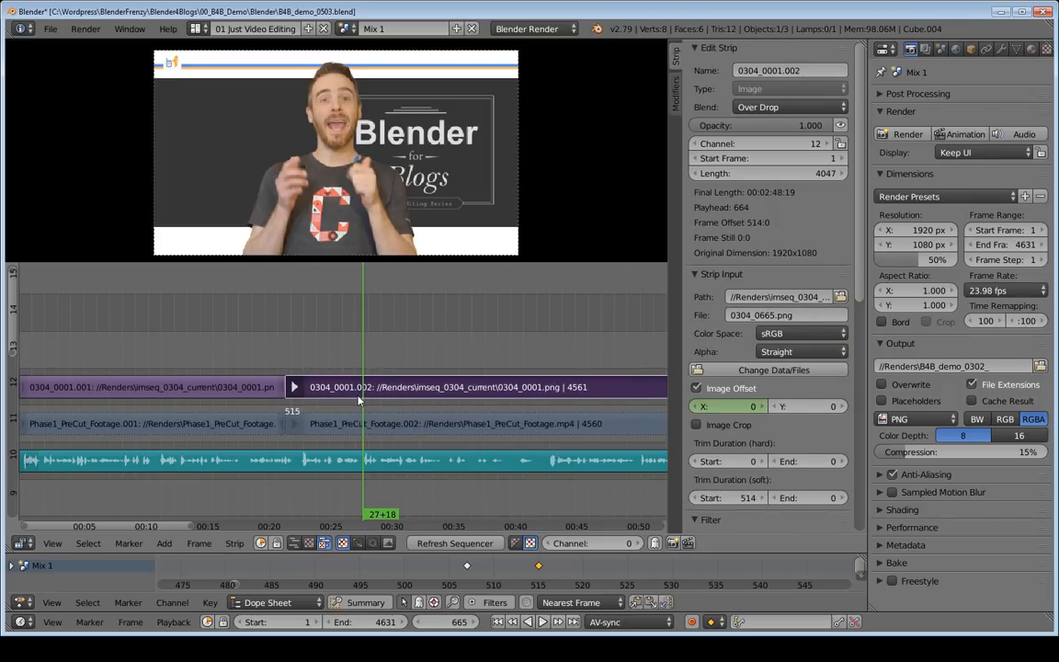
{"action": "key", "text": "shift+s"}
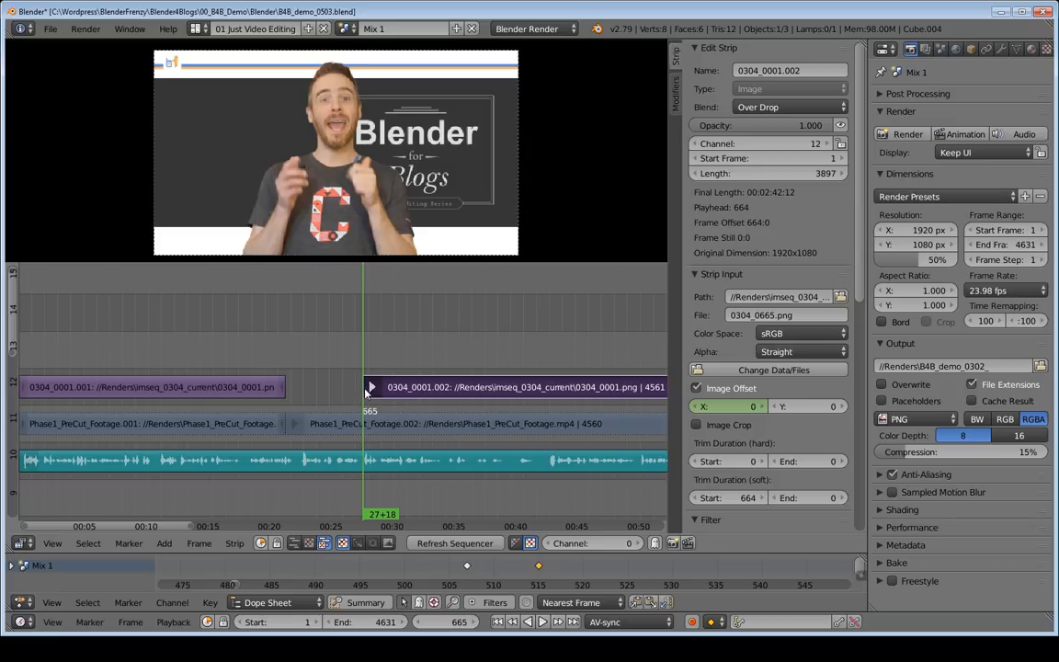
Cut the original footage on channel 11 at frame 665 and unmute its middle piece
{"action": "right_click", "coordinate": [303, 424]}
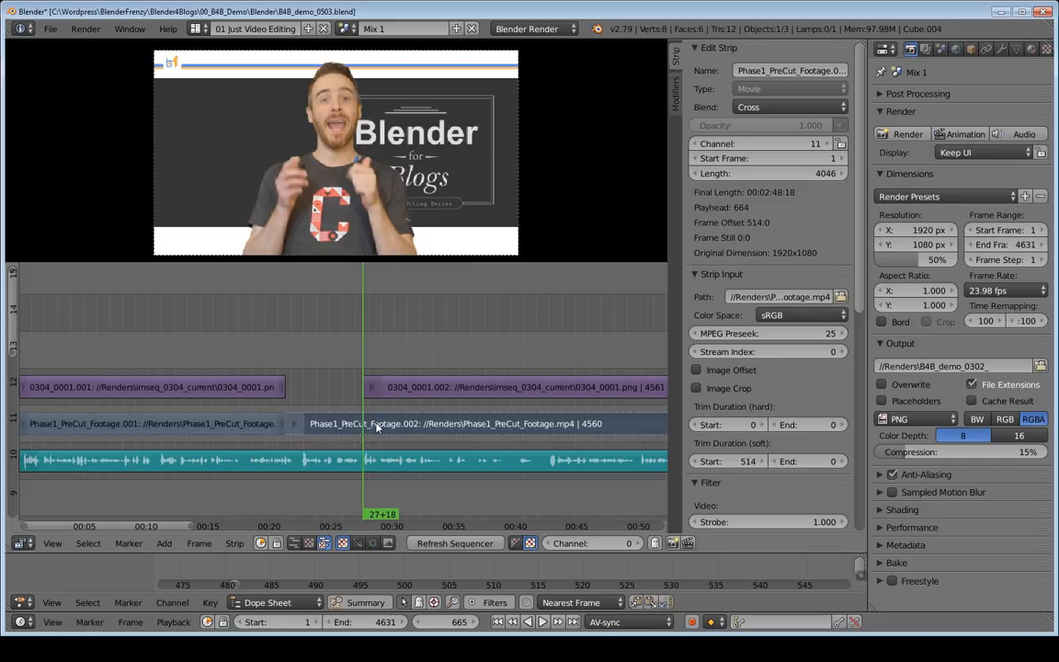
{"action": "key", "text": "k"}
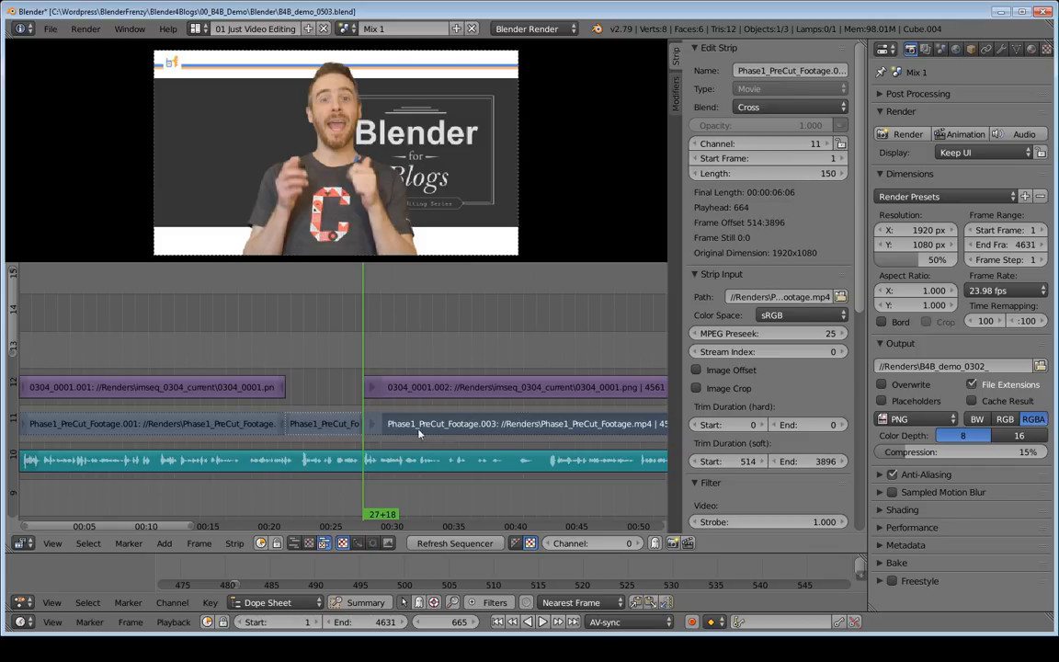
{"action": "right_click", "coordinate": [315, 424]}
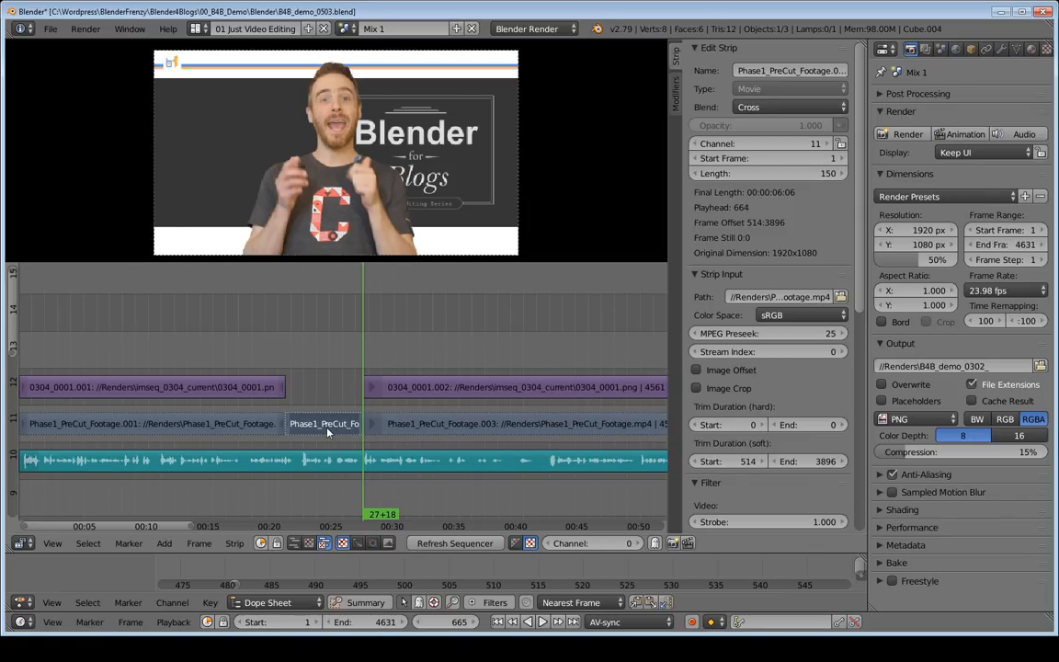
{"action": "right_click", "coordinate": [327, 429]}
Play the switch from the keyed shot to the original green-screen footage
{"action": "left_click_drag", "start_coordinate": [308, 352], "coordinate": [248, 349]}
{"action": "key", "text": "alt+a"}
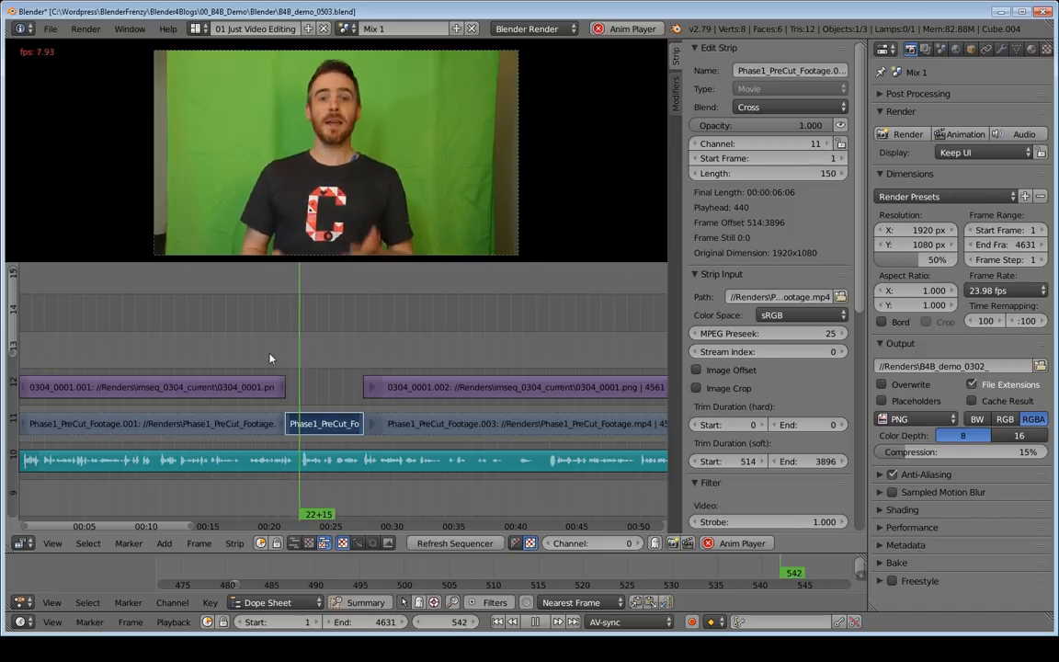
{"action": "key", "text": "alt+a"}
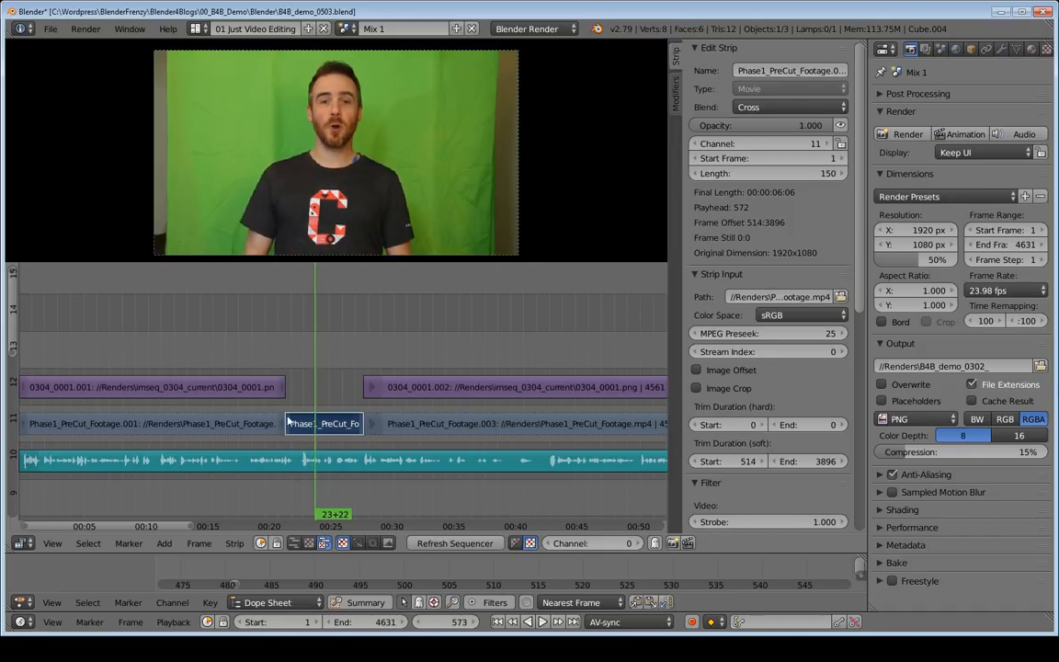
Slide the first keyed strip's end together with the footage cut below it to frame 521
{"action": "right_click", "coordinate": [282, 390]}
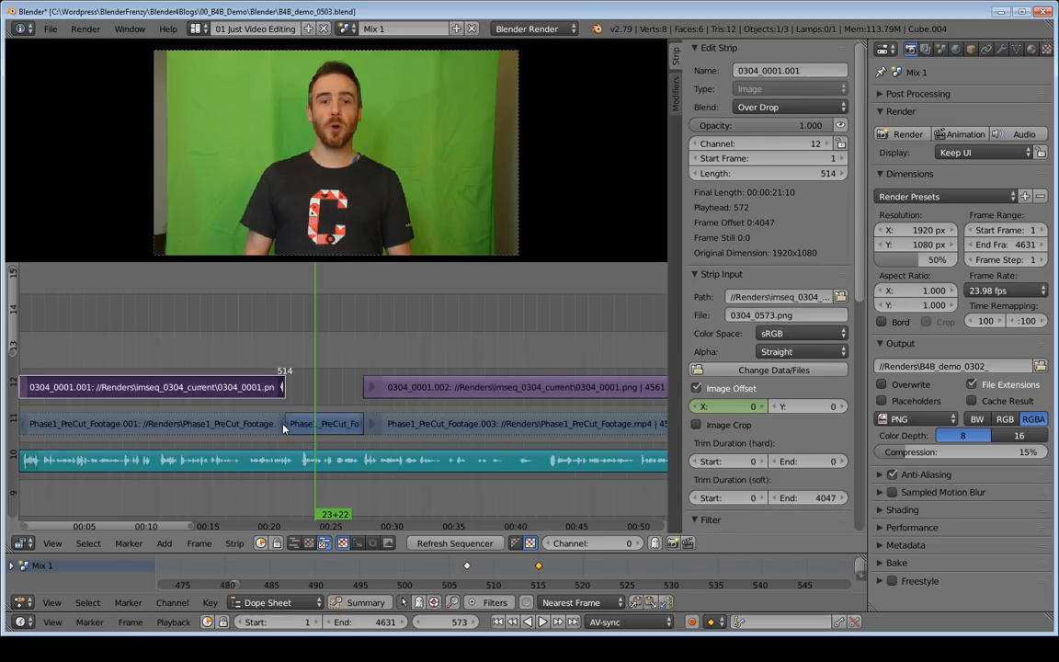
{"action": "right_click", "coordinate": [285, 427], "text": "shift"}
{"action": "key", "text": "g"}
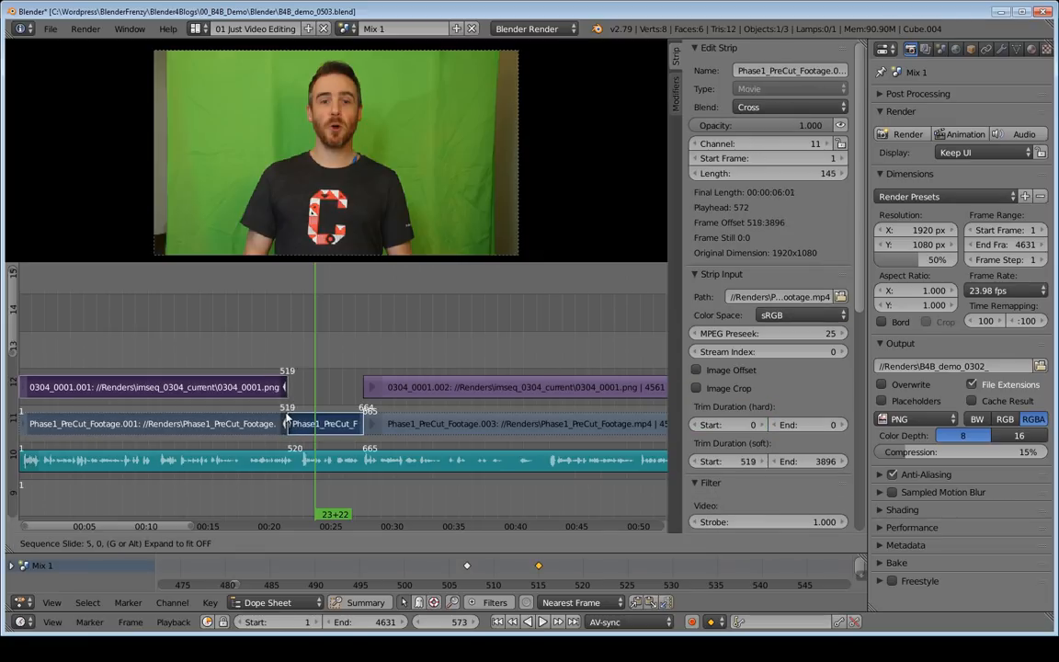
{"action": "left_click", "coordinate": [289, 419]}
Play the slide and the moved cut, and inspect the cut area up close
{"action": "left_click", "coordinate": [255, 366]}
{"action": "key", "text": "alt+a"}
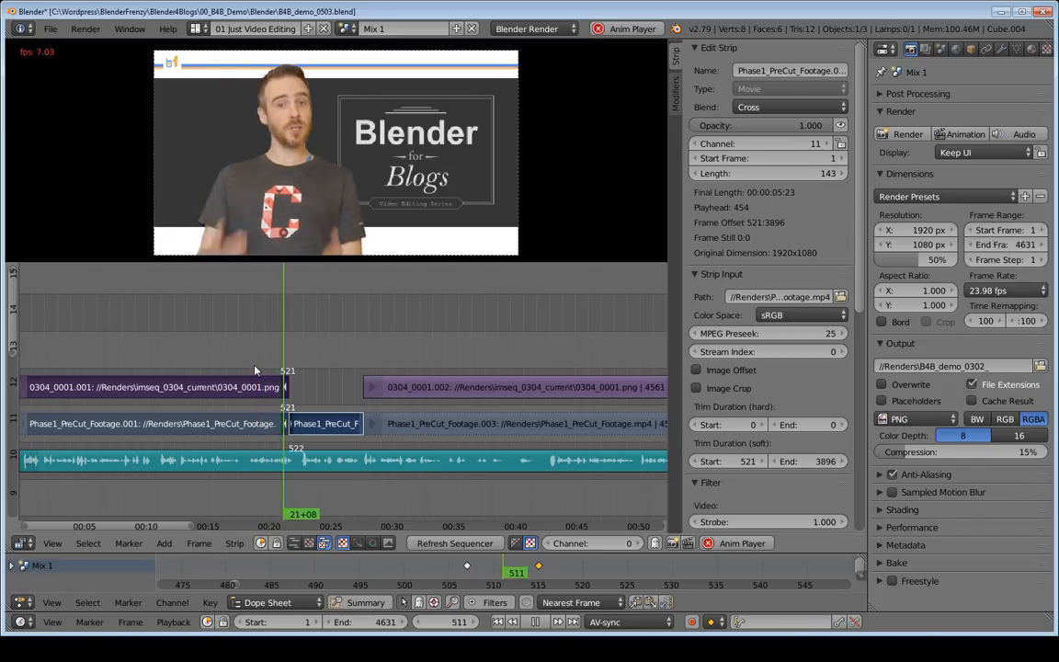
{"action": "key", "text": "alt+a"}
{"action": "middle_click_drag", "start_coordinate": [292, 379], "coordinate": [525, 363], "text": "ctrl"}
{"action": "middle_click_drag", "start_coordinate": [410, 373], "coordinate": [393, 394]}
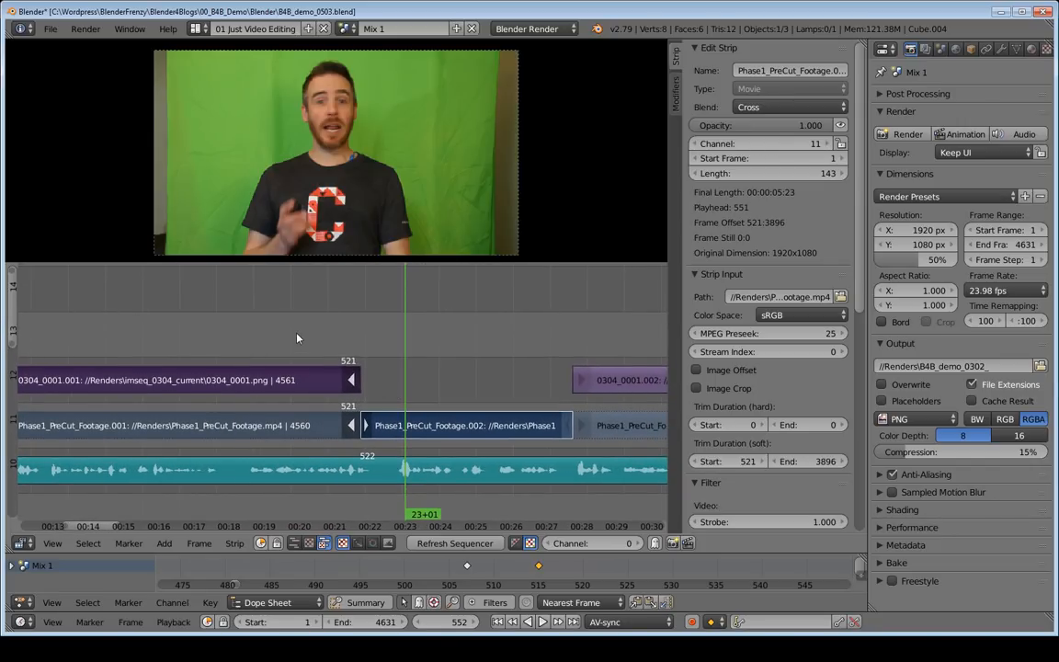
Replay the cut, scrub to frame 533, and extend the keyed strip and footage cut to frame 532
{"action": "left_click", "coordinate": [317, 350]}
{"action": "key", "text": "alt+a"}
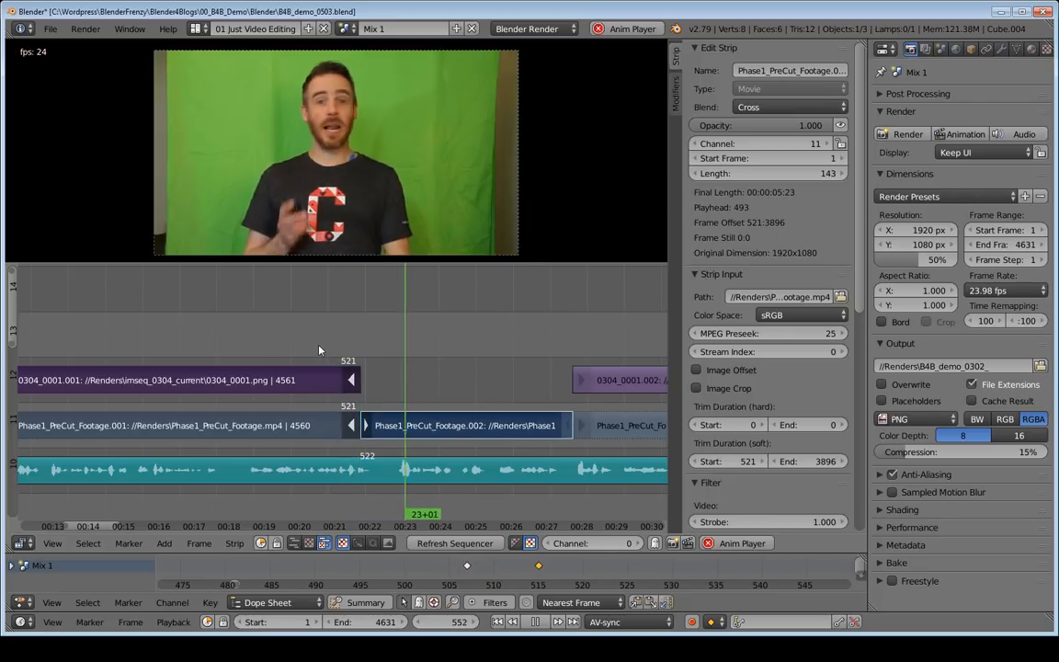
{"action": "key", "text": "alt+a"}
{"action": "mouse_move", "coordinate": [362, 337]}
{"action": "left_mouse_down"}
{"action": "mouse_move", "coordinate": [307, 342]}
{"action": "mouse_move", "coordinate": [377, 348]}
{"action": "left_mouse_up"}
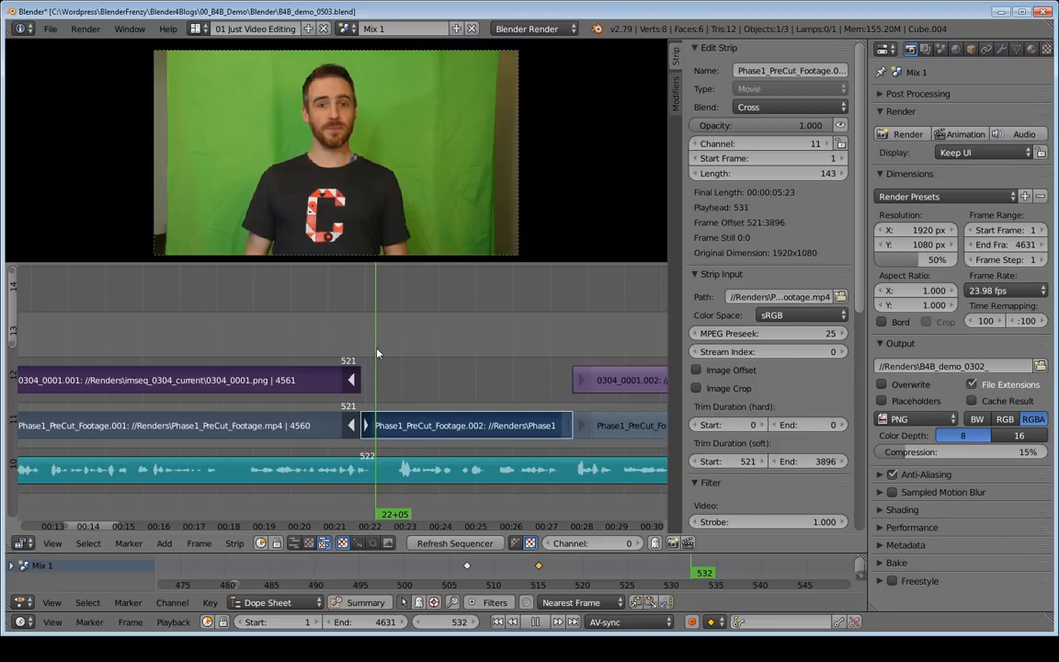
{"action": "left_click_drag", "start_coordinate": [378, 353], "coordinate": [384, 378]}
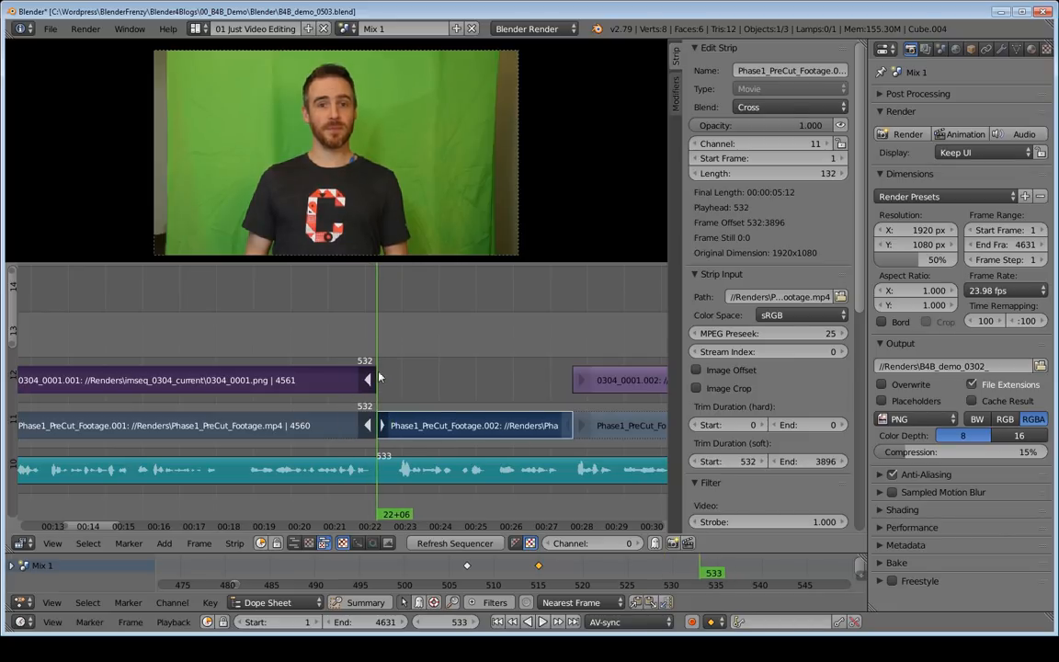
Replay the transition and slide the keyed strip's end and the footage cut to frame 538
{"action": "left_click", "coordinate": [321, 344]}
{"action": "key", "text": "alt+a"}
{"action": "left_click", "coordinate": [293, 350]}
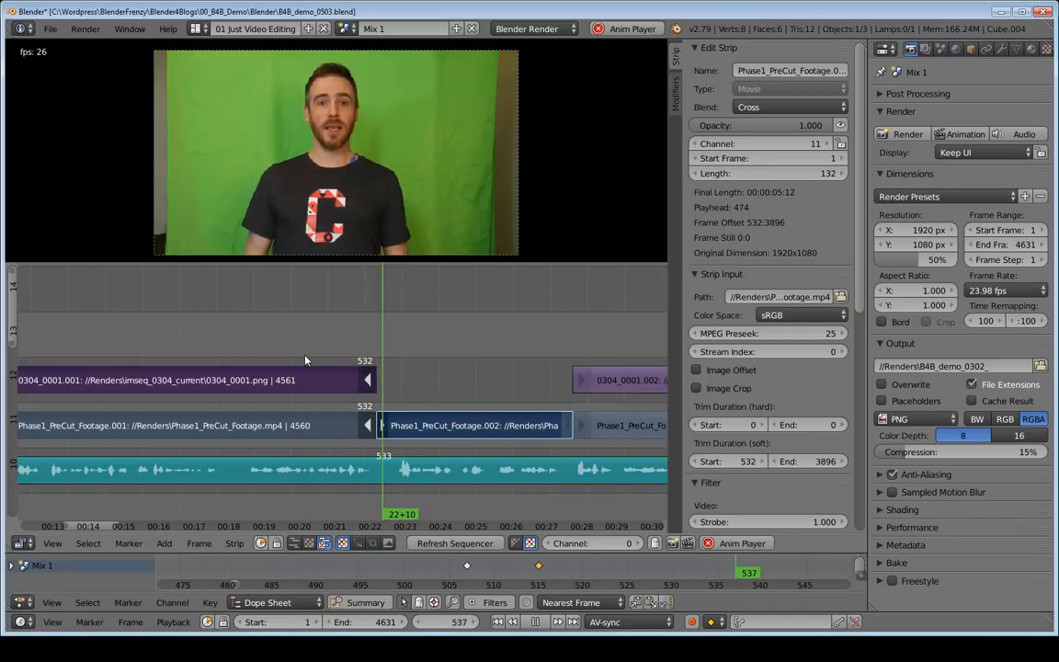
{"action": "key", "text": "alt+a"}
{"action": "key", "text": "g"}
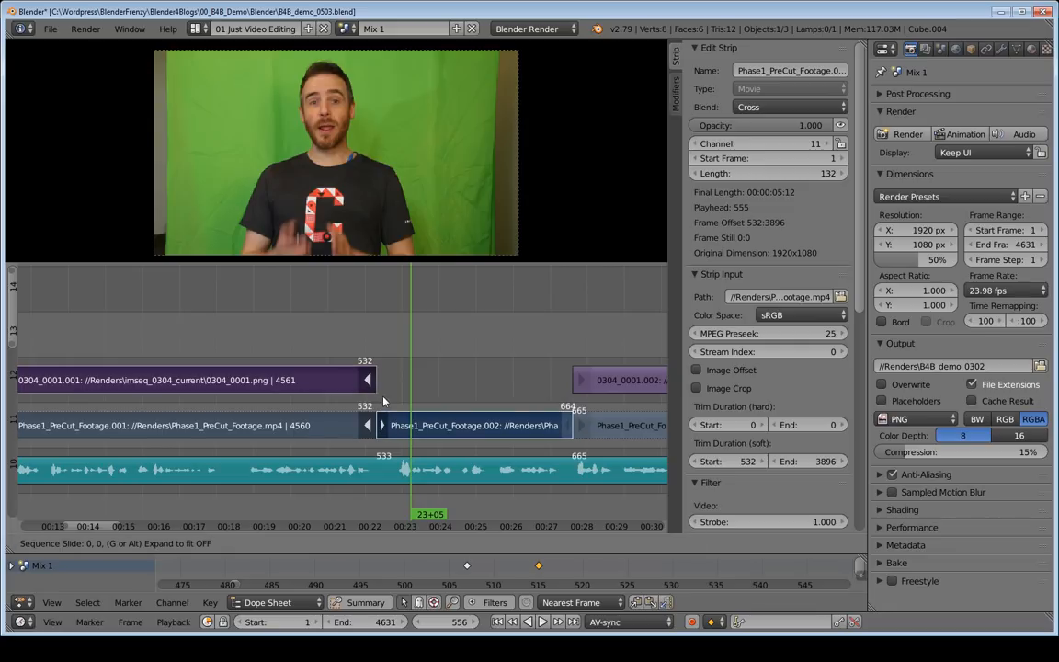
{"action": "left_click", "coordinate": [352, 358]}
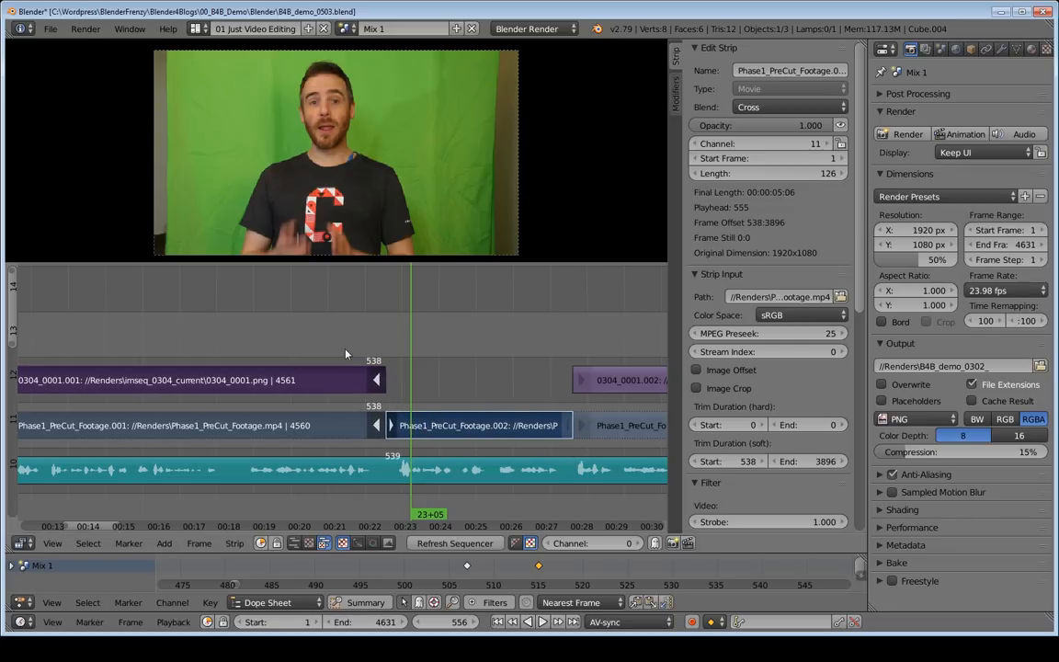
Play from about frame 501 through the cut at frame 538 to check the new timing
{"action": "left_click", "coordinate": [330, 358]}
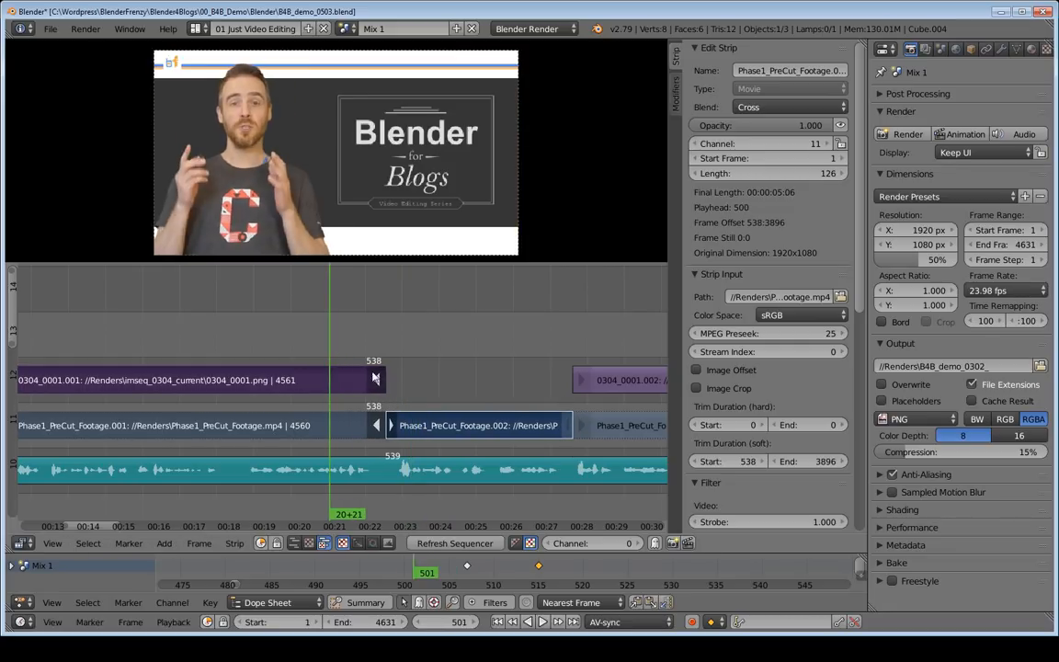
{"action": "key", "text": "alt+a"}
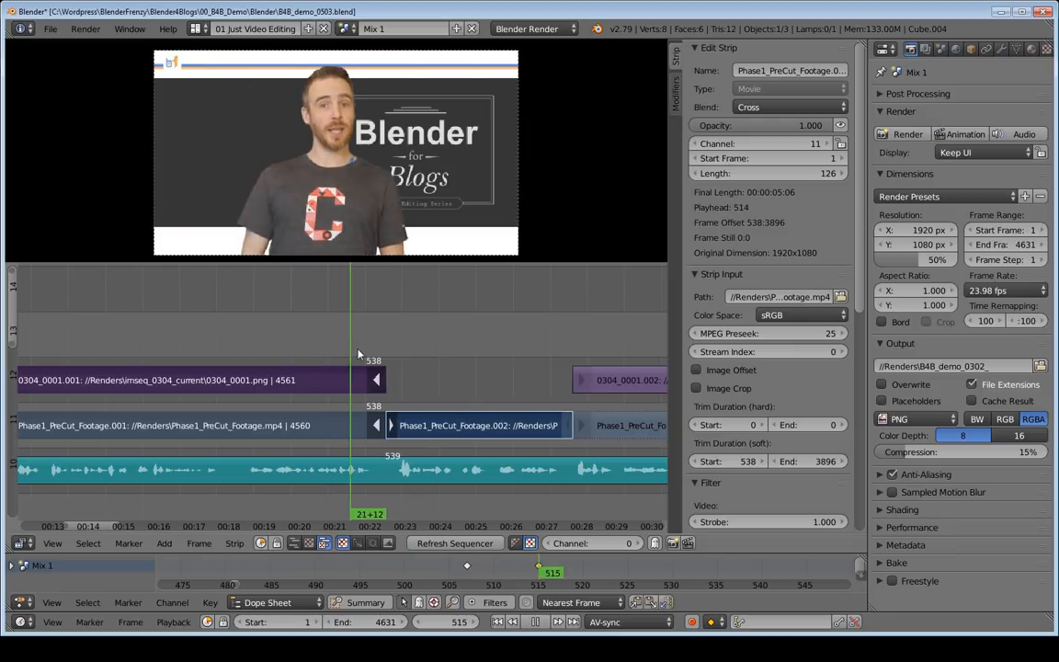
{"action": "mouse_move", "coordinate": [376, 349]}
{"action": "left_mouse_down"}
{"action": "mouse_move", "coordinate": [385, 351]}
{"action": "mouse_move", "coordinate": [330, 341]}
{"action": "mouse_move", "coordinate": [400, 342]}
{"action": "mouse_move", "coordinate": [388, 340]}
{"action": "left_mouse_up"}
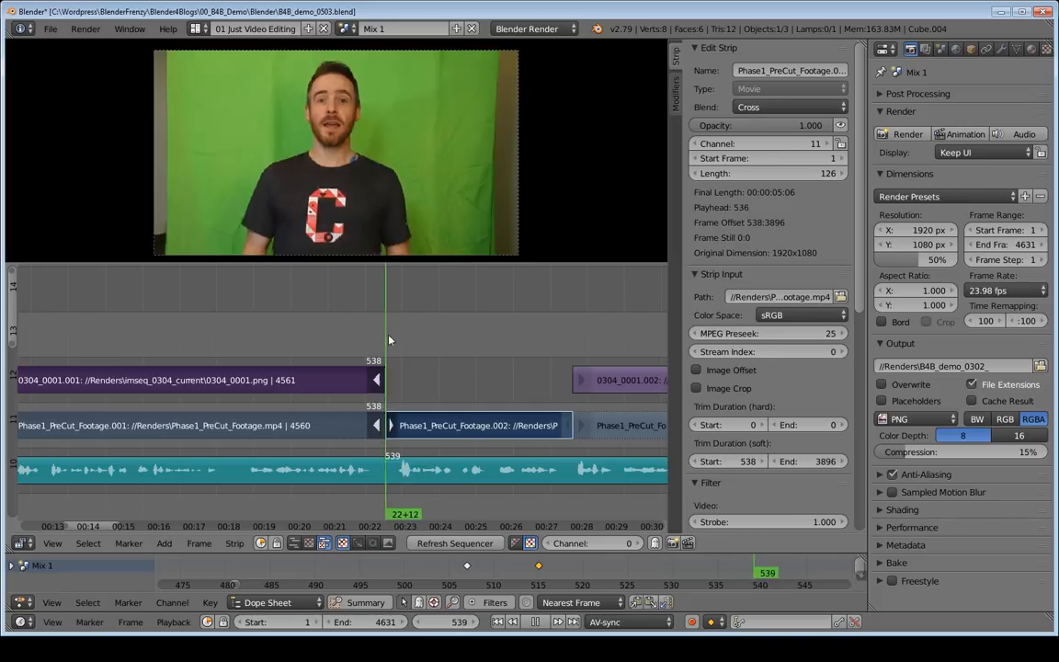
{"action": "key", "text": "alt+a"}
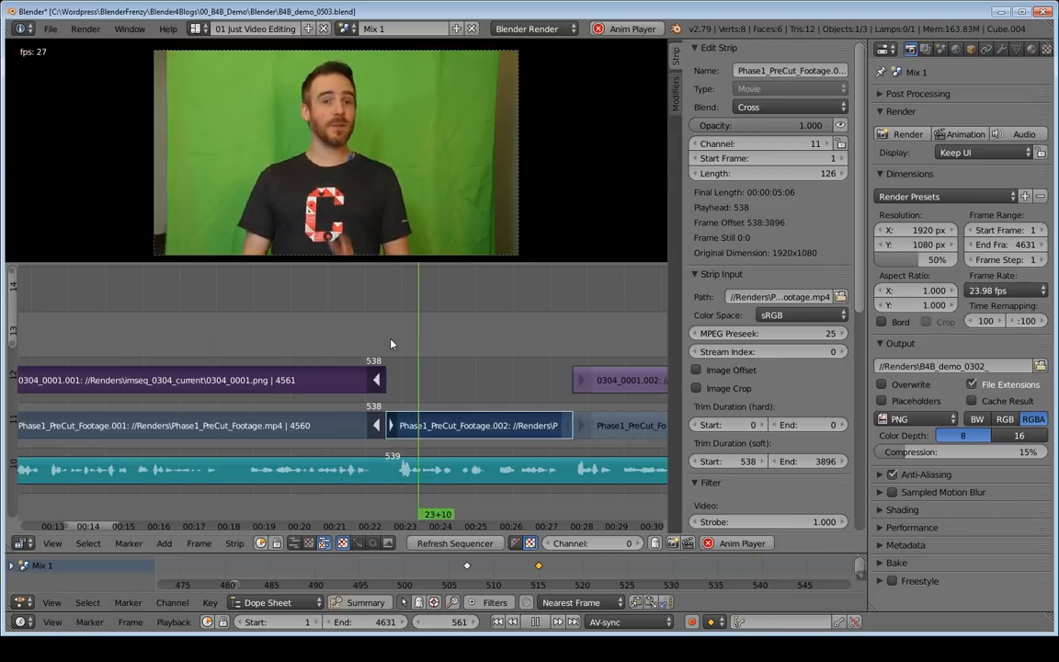
{"action": "key", "text": "alt+a"}
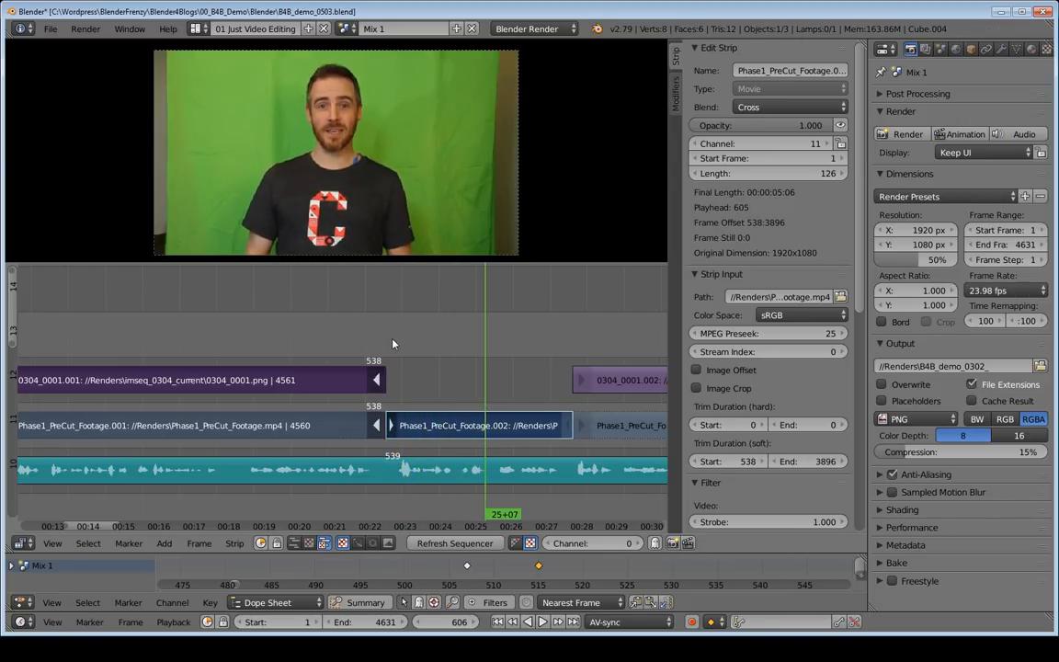
Return the playhead to frame 515 and deselect all strips
{"action": "left_click_drag", "start_coordinate": [454, 360], "coordinate": [350, 341]}
{"action": "key", "text": "a"}
{"action": "middle_click_drag", "start_coordinate": [480, 371], "coordinate": [340, 356]}
{"action": "middle_click_drag", "start_coordinate": [407, 362], "coordinate": [373, 379], "text": "ctrl"}
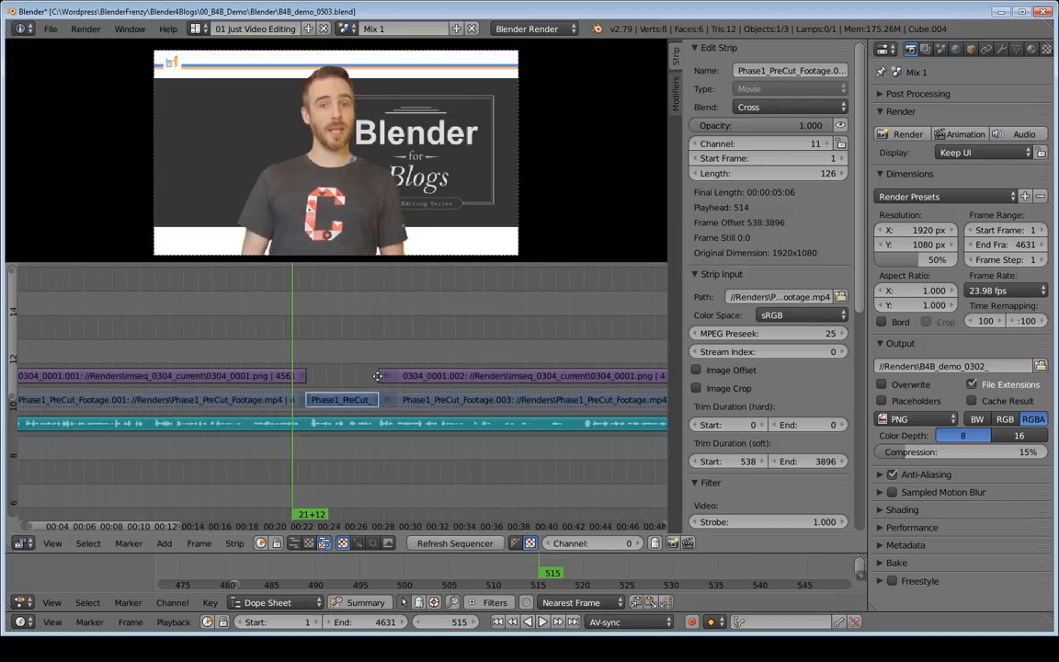
Add a Wipe effect strip from the first keyed image strip to the second footage strip
{"action": "middle_click_drag", "start_coordinate": [348, 334], "coordinate": [413, 381], "text": "ctrl"}
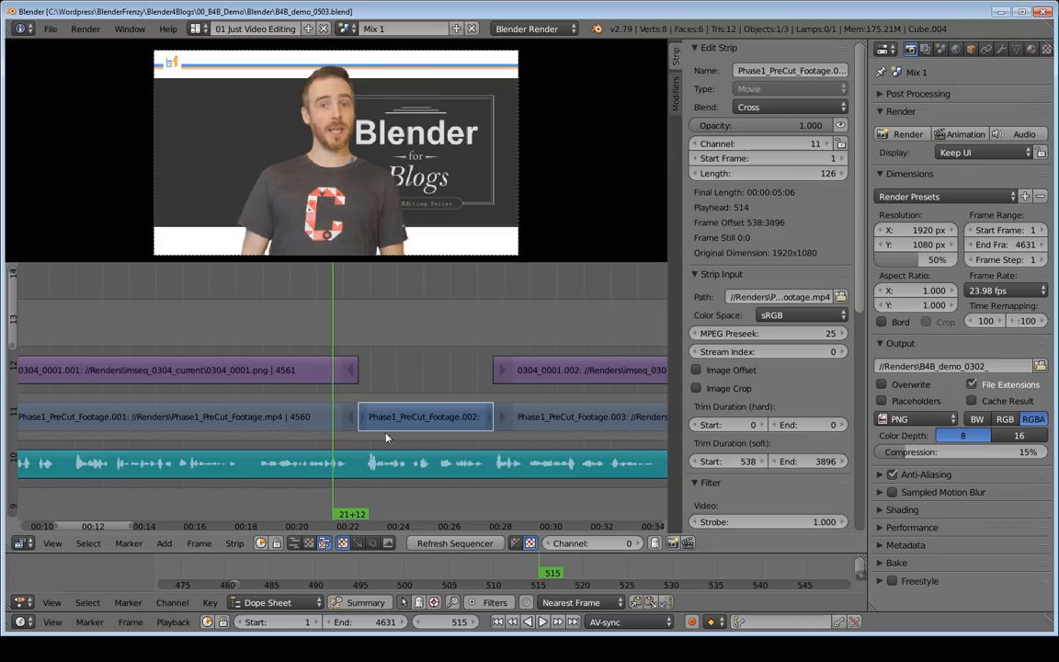
{"action": "right_click", "coordinate": [313, 371]}
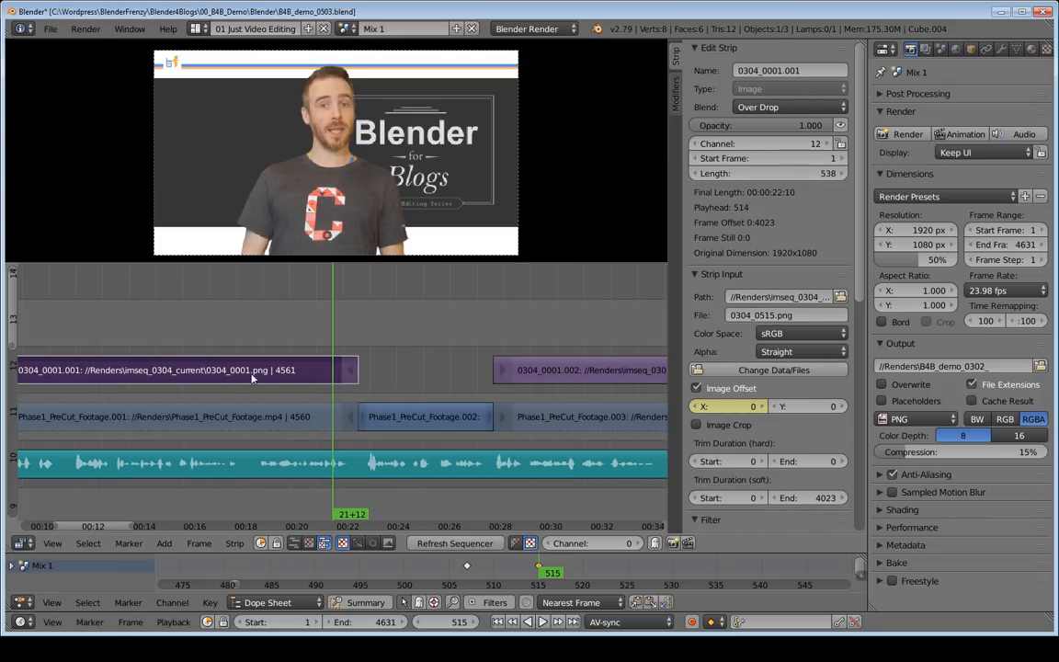
{"action": "right_click", "coordinate": [414, 418]}
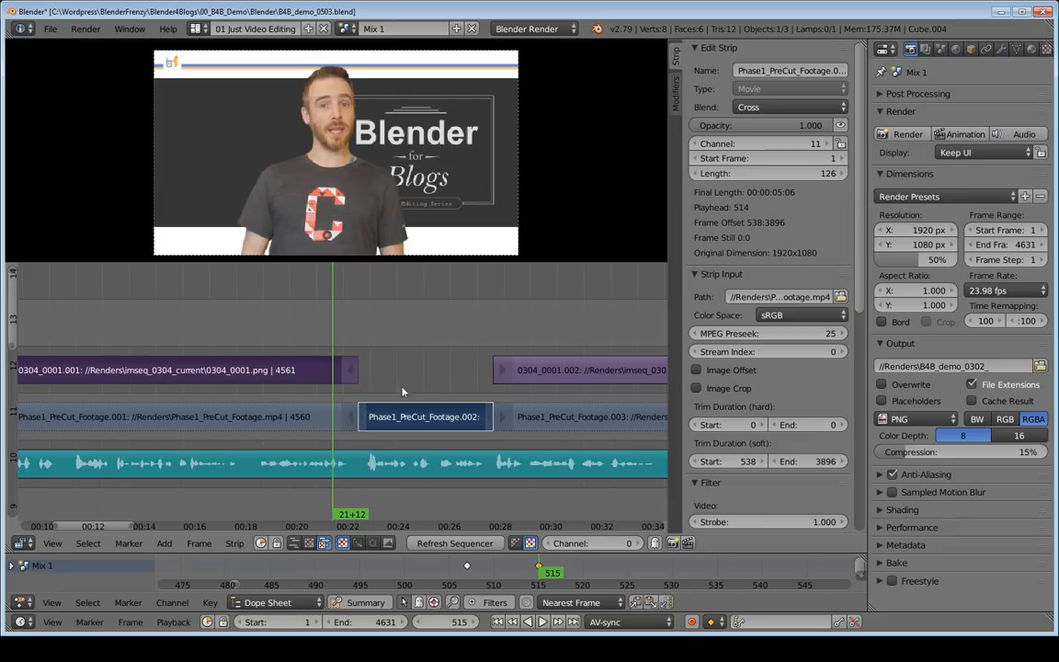
{"action": "right_click", "coordinate": [290, 375]}
{"action": "right_click", "coordinate": [405, 413]}
{"action": "key", "text": "shift+a"}
{"action": "mouse_move", "coordinate": [369, 504]}
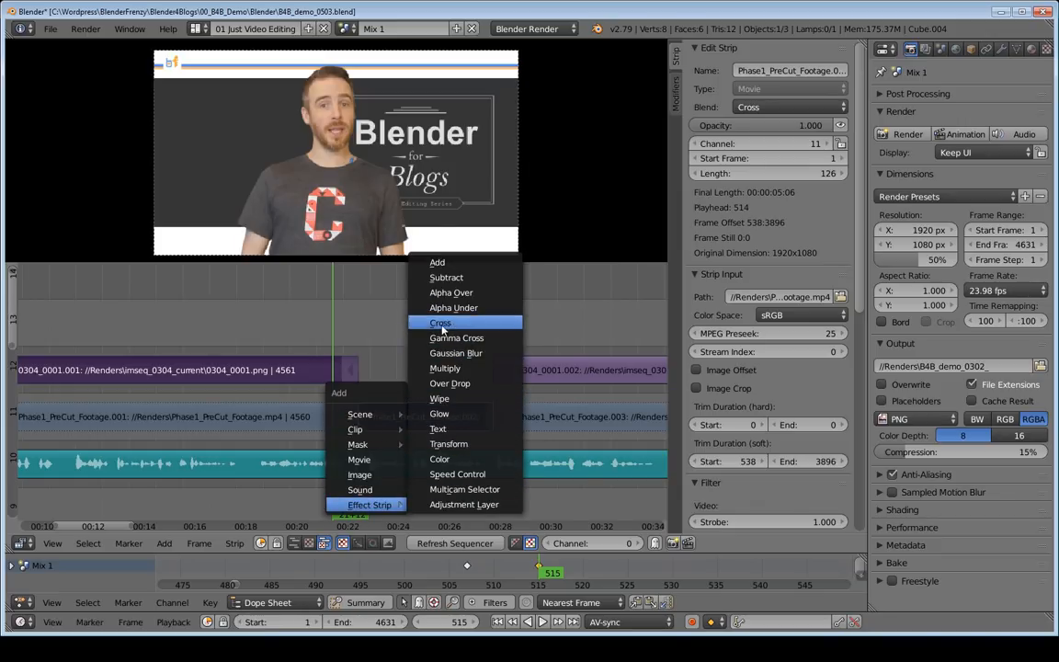
{"action": "left_click", "coordinate": [450, 401]}
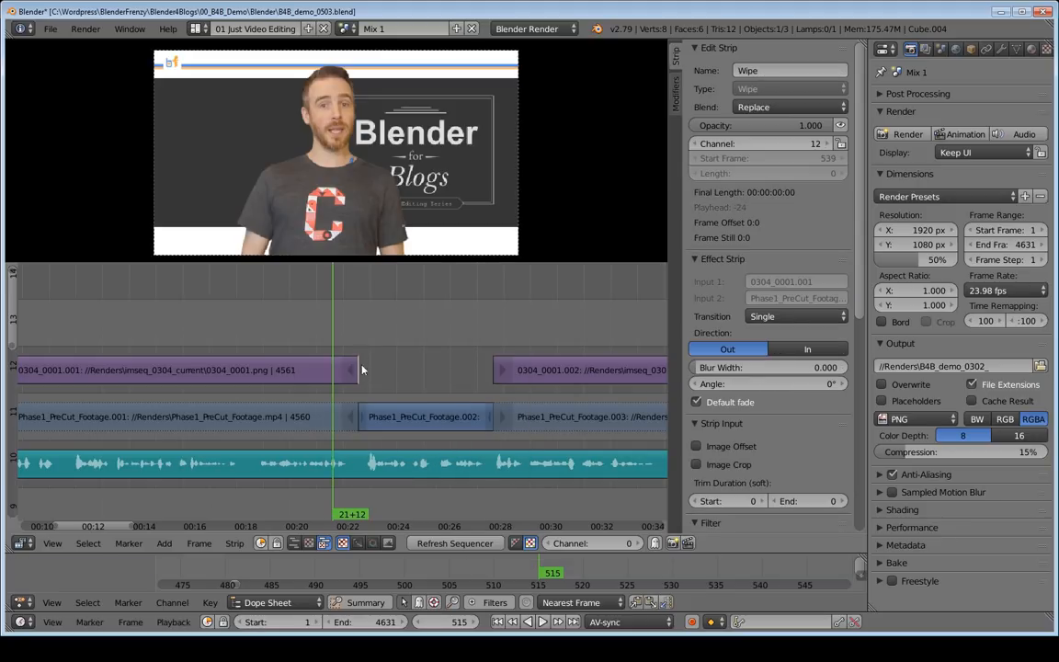
Pull the first keyed image strip's end back to frame 526 so the wipe lasts 12 frames
{"action": "key", "text": "KP_Decimal"}
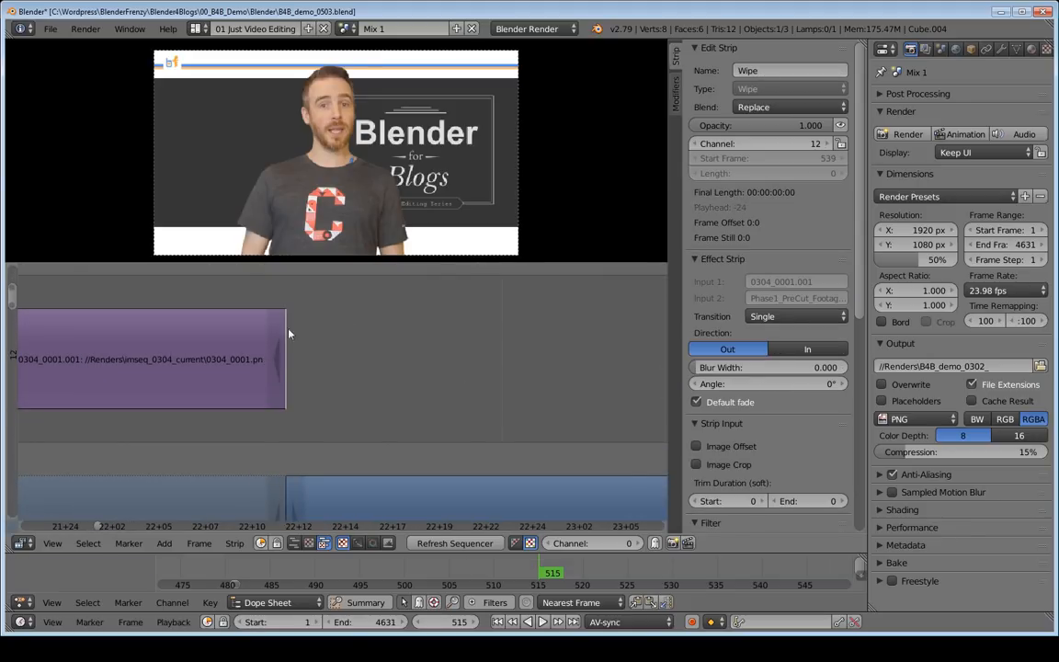
{"action": "scroll", "coordinate": [342, 350], "scroll_direction": "down", "scroll_amount": 5}
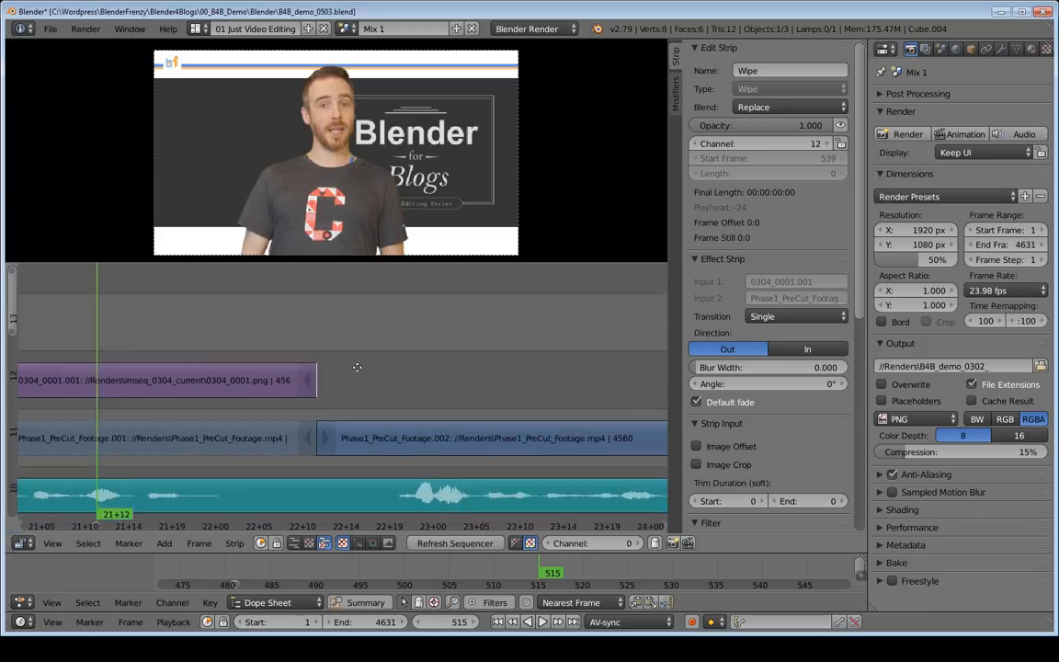
{"action": "middle_click_drag", "start_coordinate": [335, 390], "coordinate": [328, 394]}
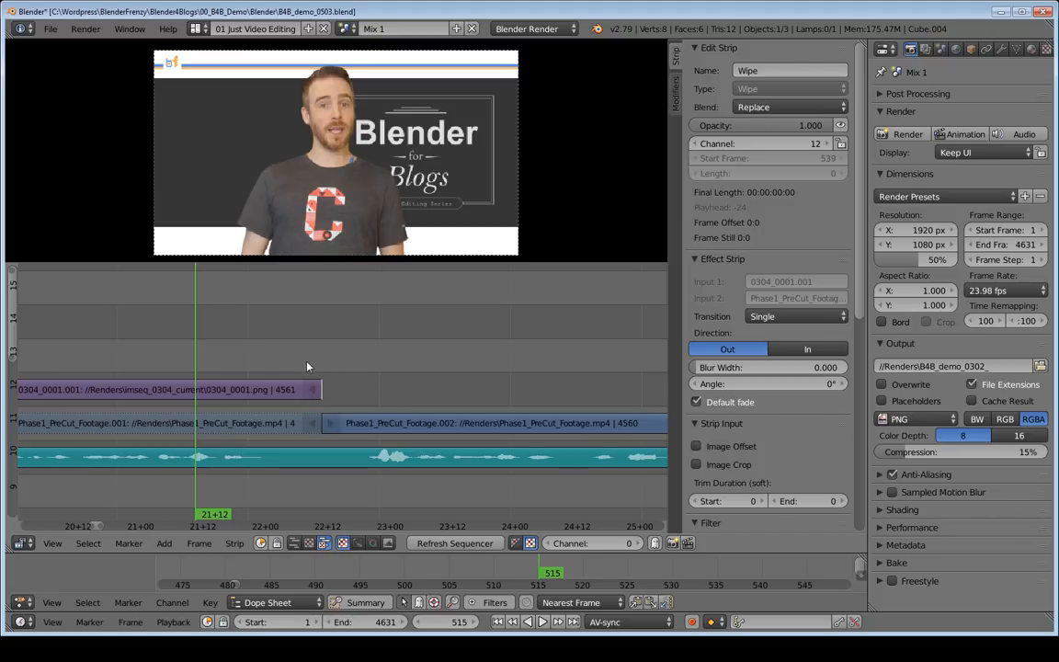
{"action": "middle_click_drag", "start_coordinate": [336, 420], "coordinate": [392, 404]}
{"action": "right_click", "coordinate": [384, 394]}
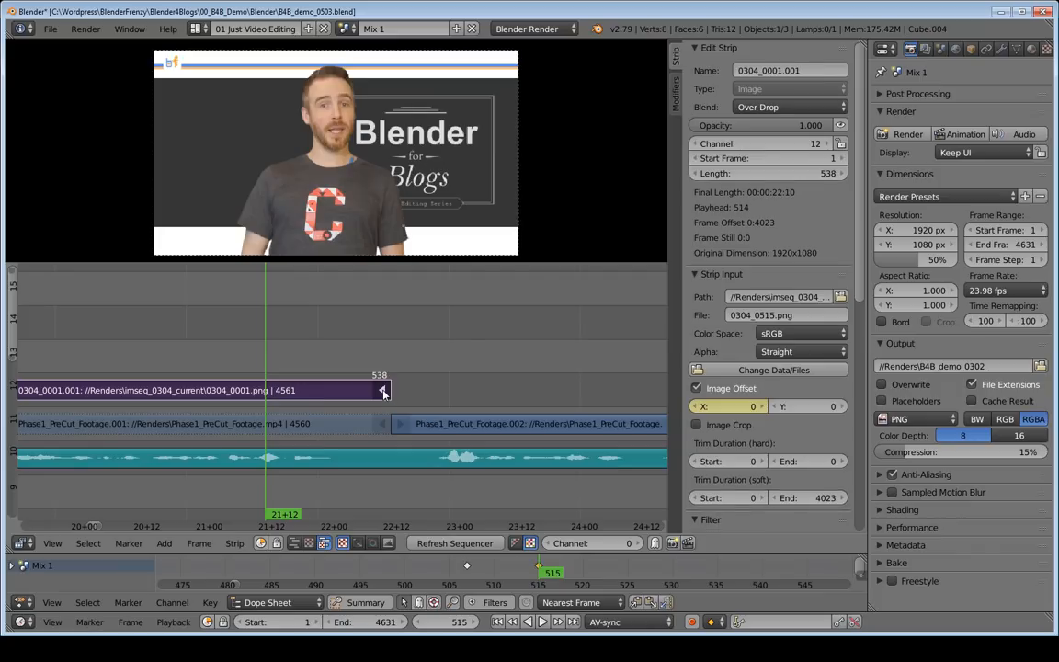
{"action": "key", "text": "g"}
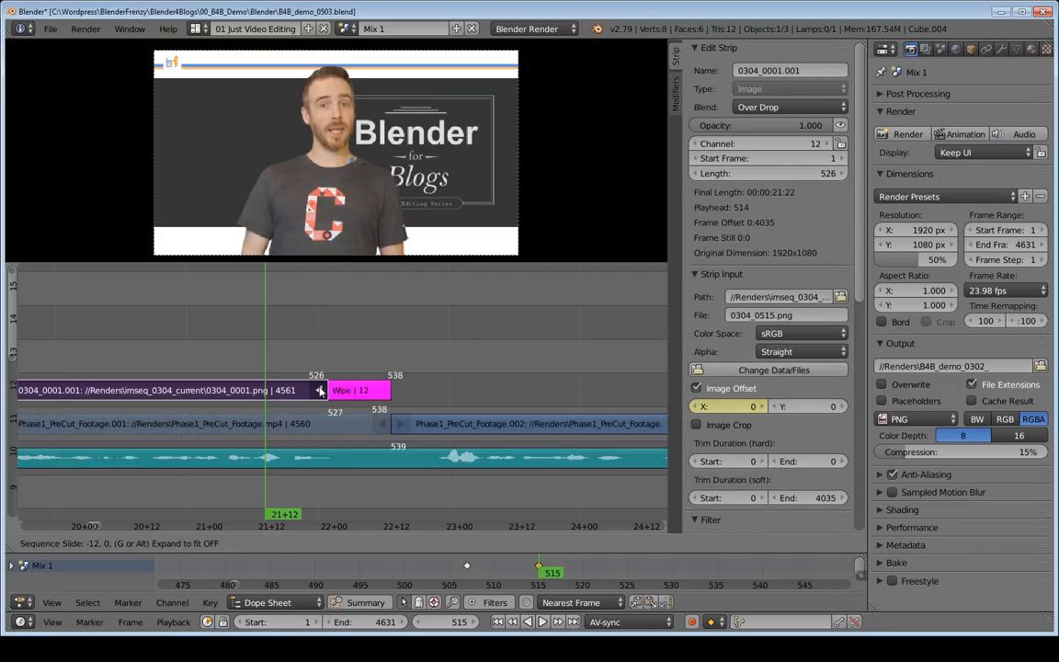
{"action": "left_click", "coordinate": [309, 357]}
Play the timeline through the 12-frame wipe several times to check the transition
{"action": "key", "text": "alt+a"}
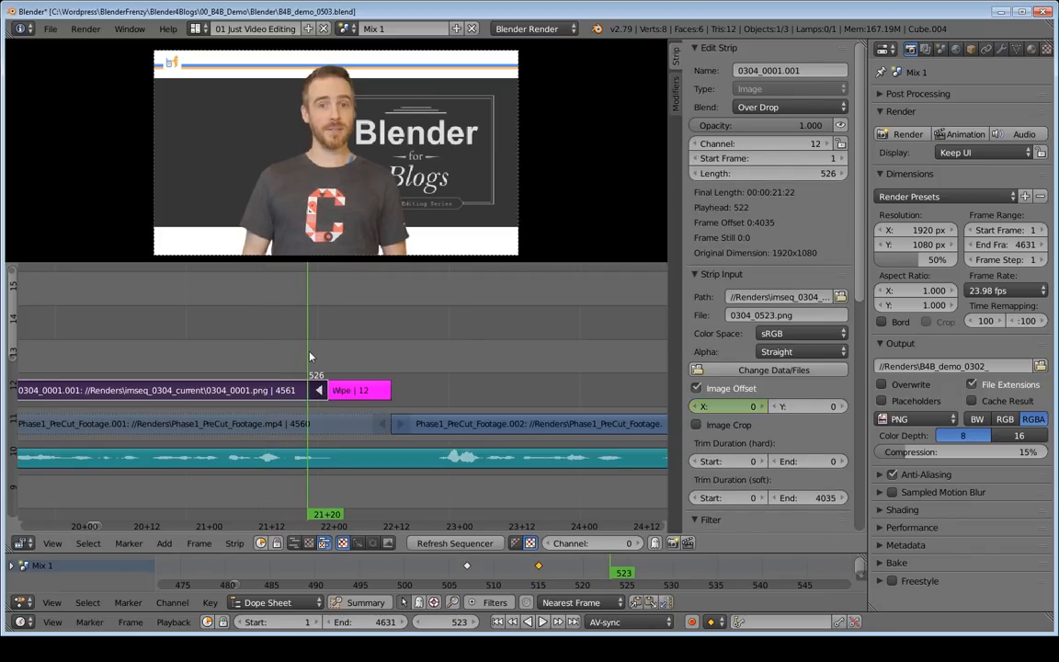
{"action": "key", "text": "alt+a"}
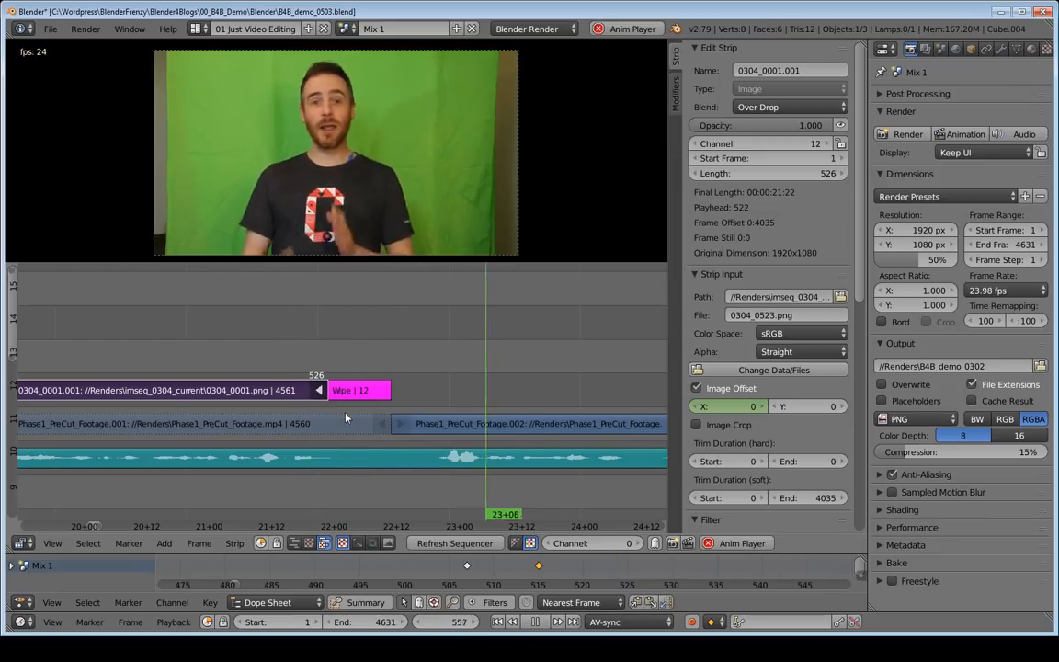
{"action": "key", "text": "alt+a"}
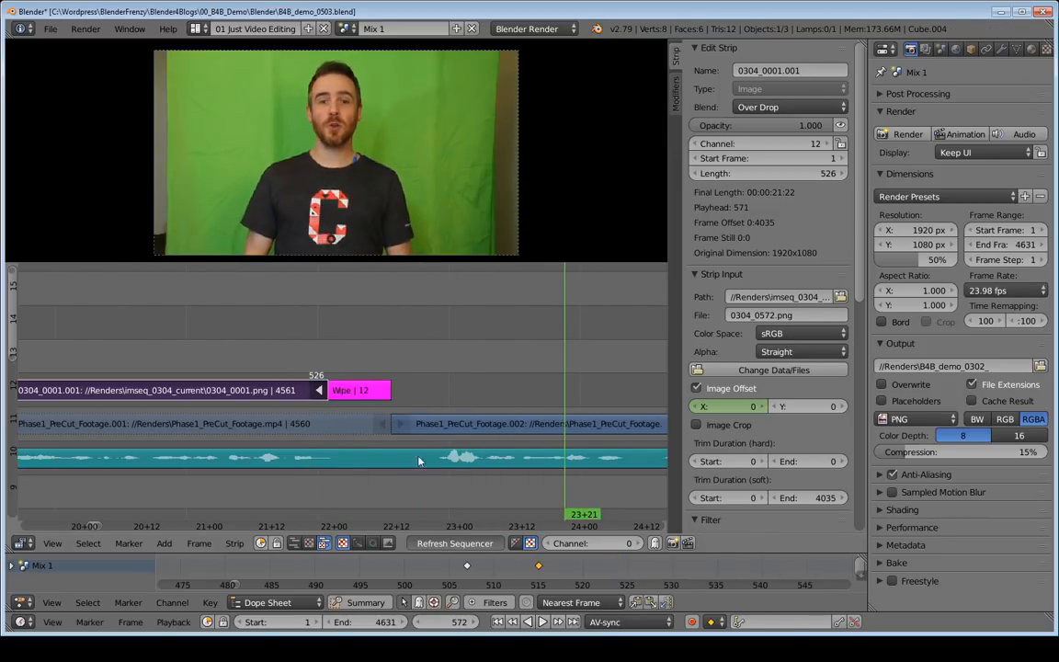
{"action": "left_click", "coordinate": [283, 336]}
{"action": "key", "text": "alt+a"}
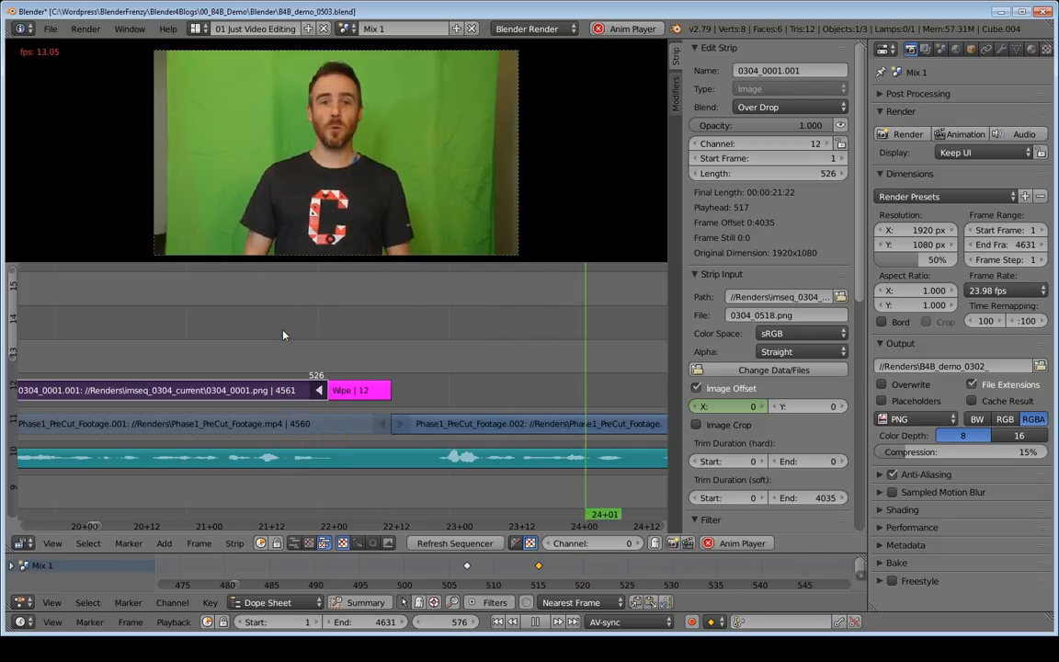
{"action": "left_click", "coordinate": [284, 336]}
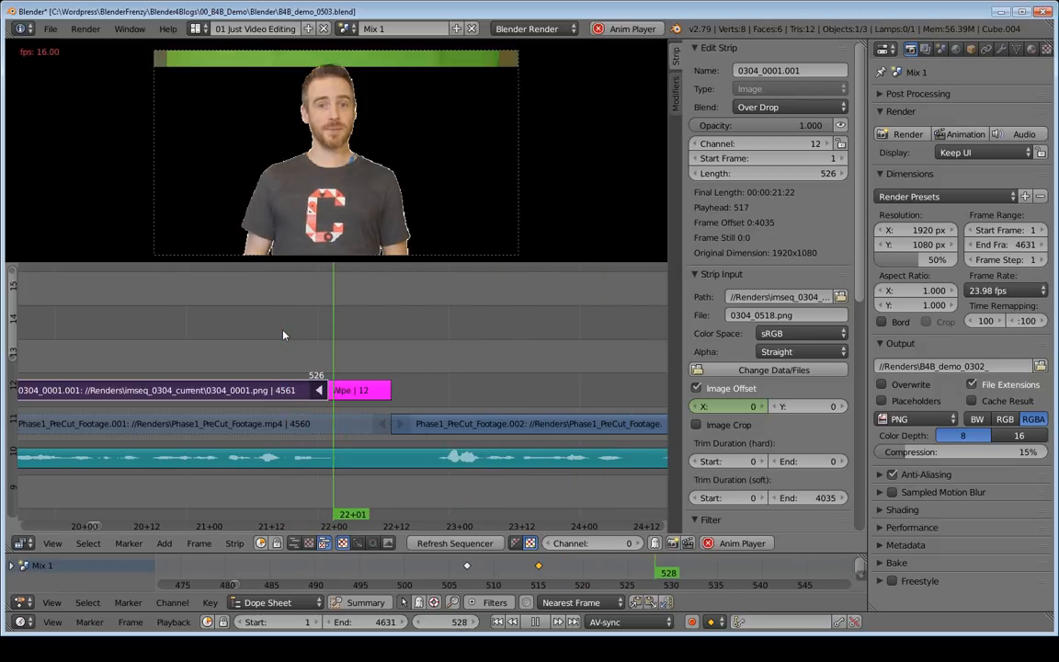
{"action": "key", "text": "alt+a"}
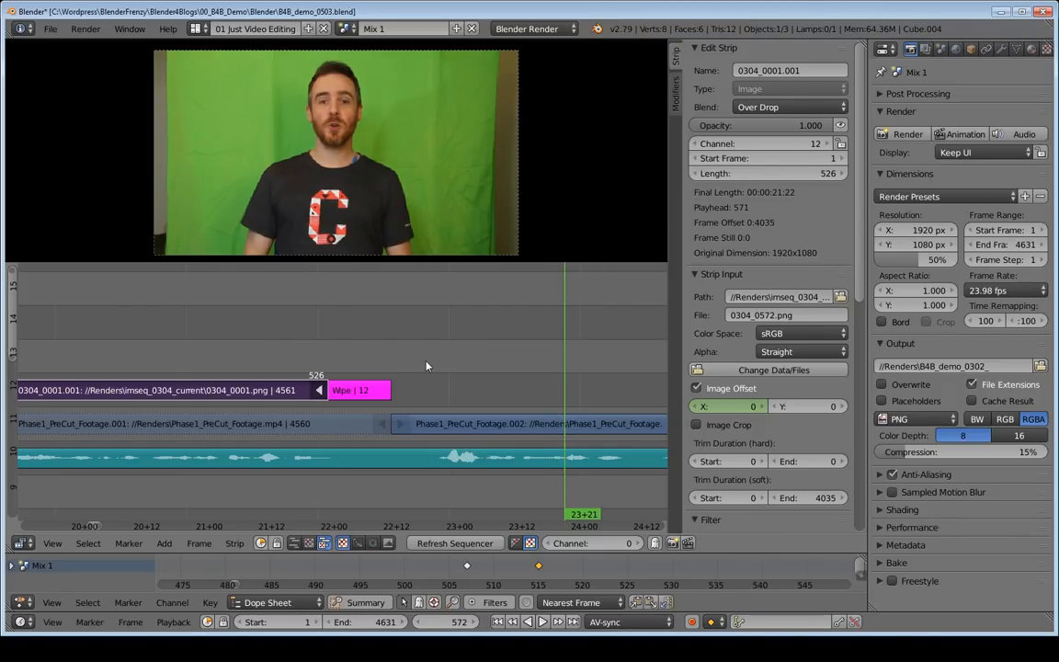
Select the wipe strip, preview it around frame 532, and set its blend mode to Over Drop
{"action": "middle_click_drag", "start_coordinate": [353, 357], "coordinate": [325, 380]}
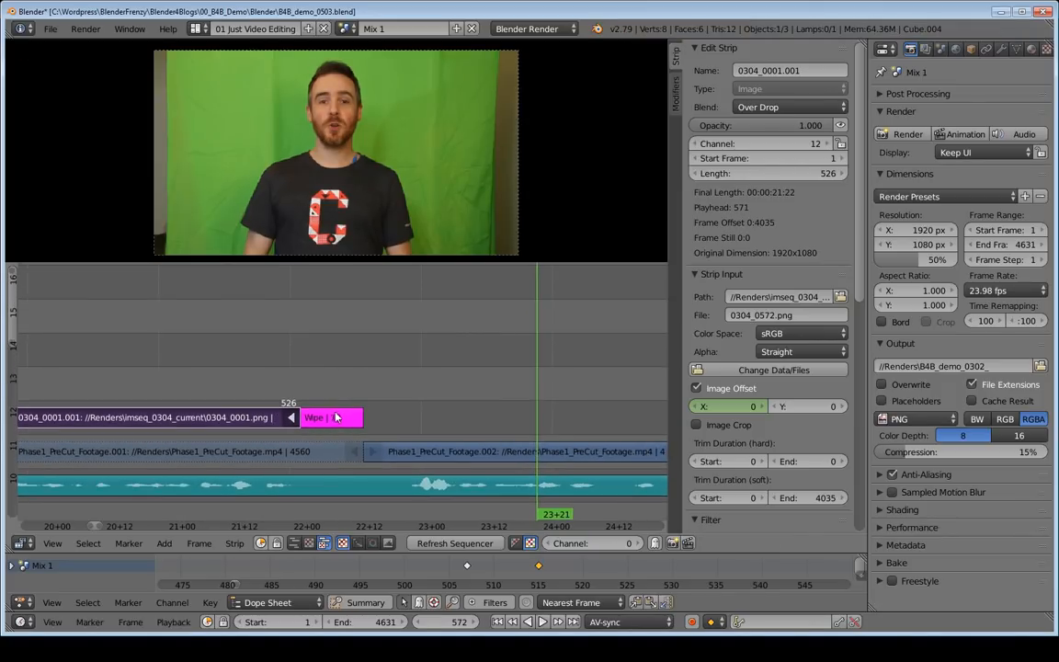
{"action": "right_click", "coordinate": [328, 418]}
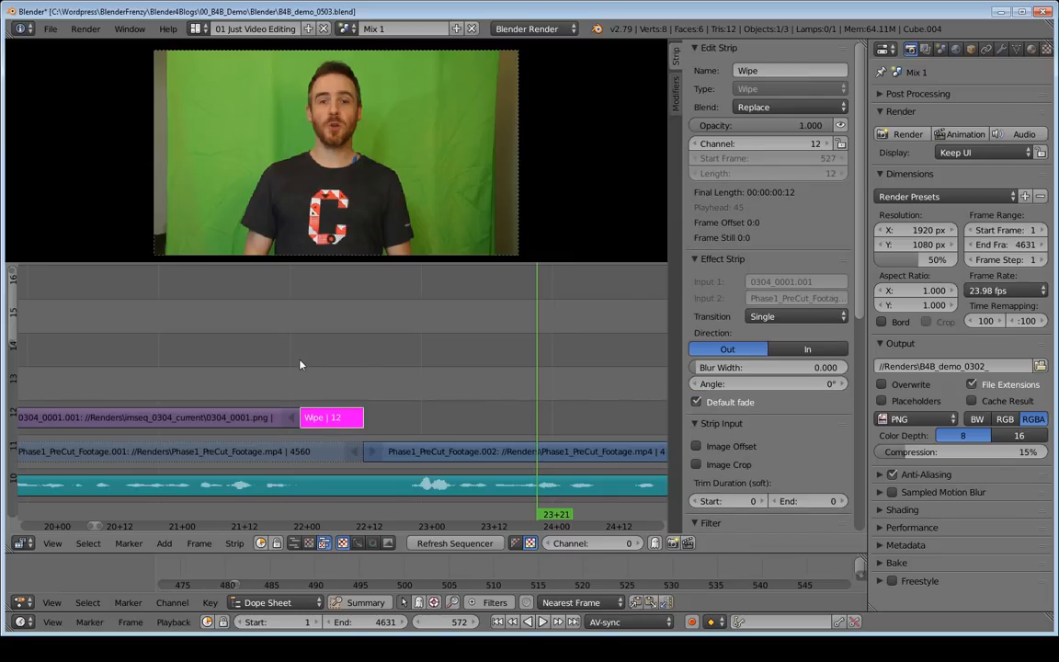
{"action": "left_click", "coordinate": [324, 370]}
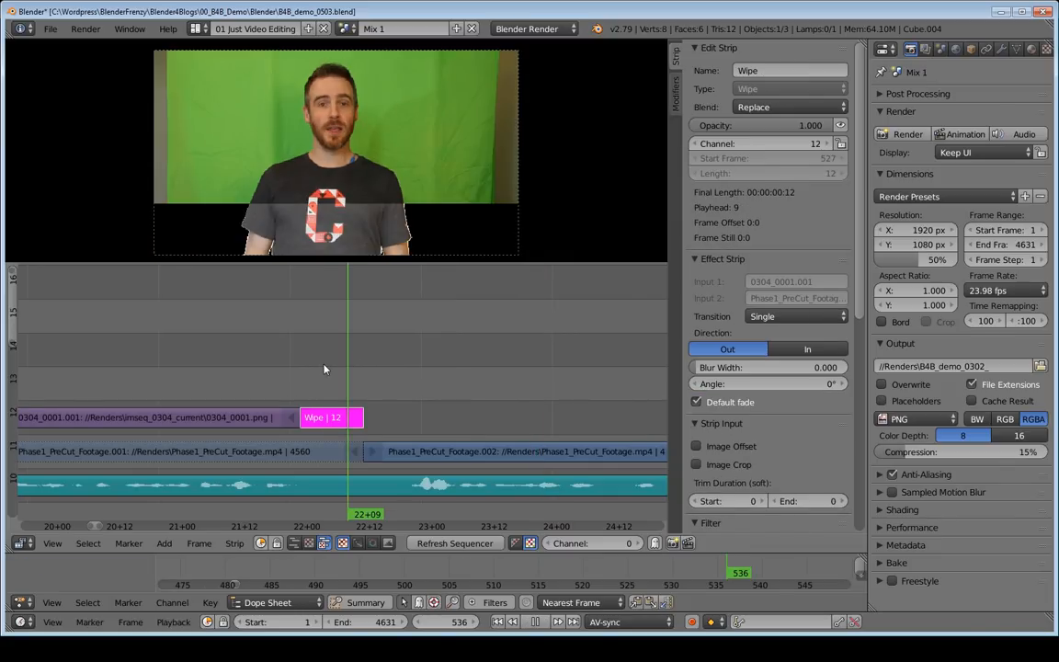
{"action": "key", "text": "alt+a"}
{"action": "key", "text": "alt+a"}
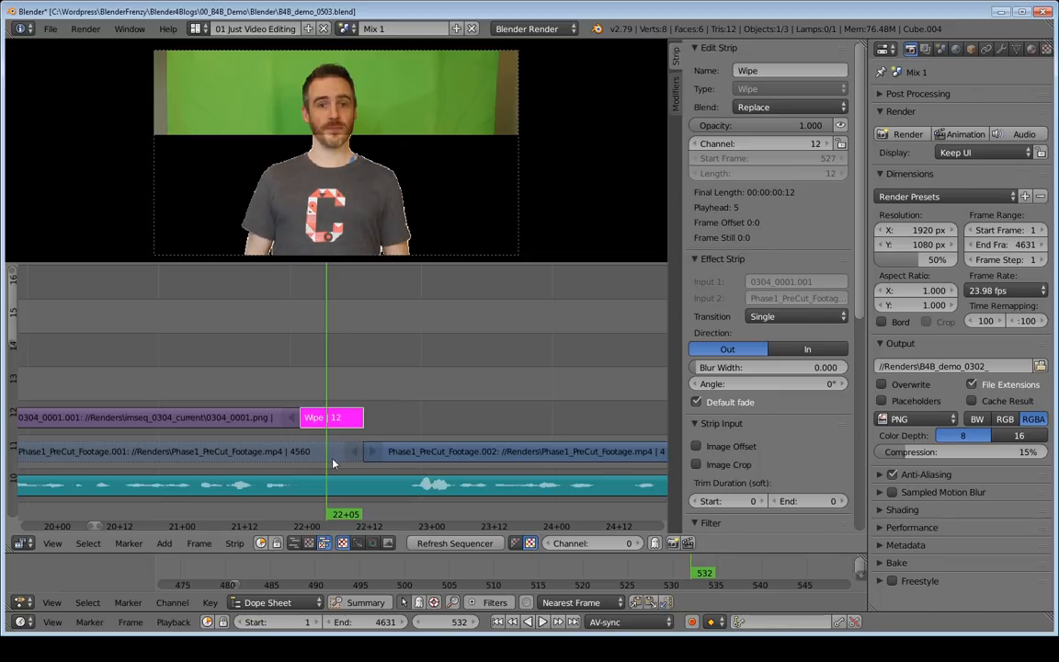
{"action": "left_click", "coordinate": [775, 107]}
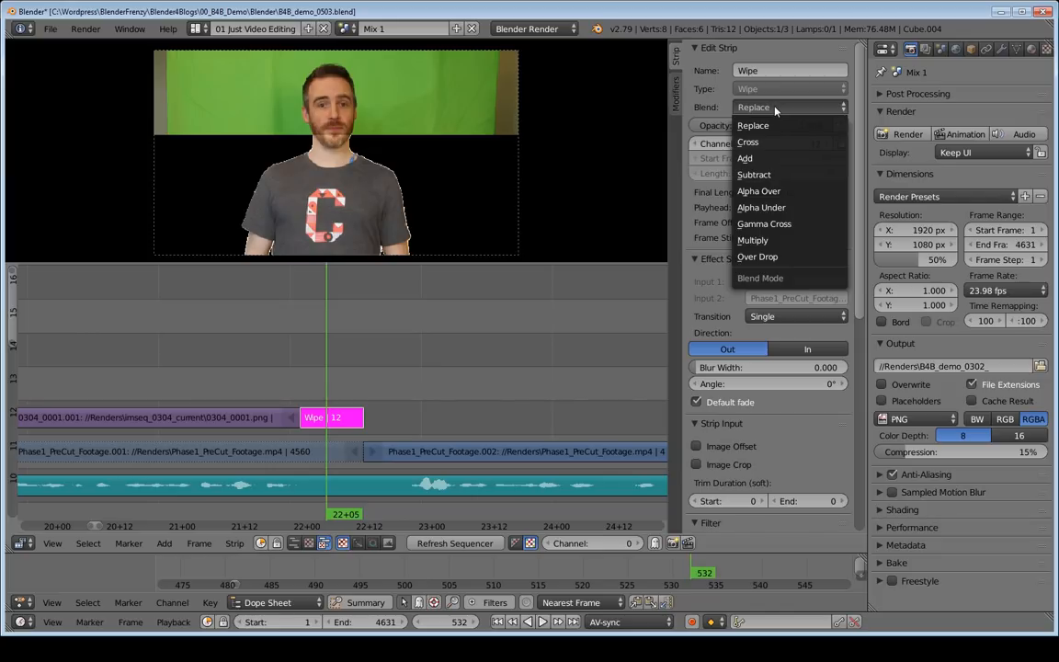
{"action": "left_click", "coordinate": [790, 108]}
{"action": "left_click", "coordinate": [758, 257]}
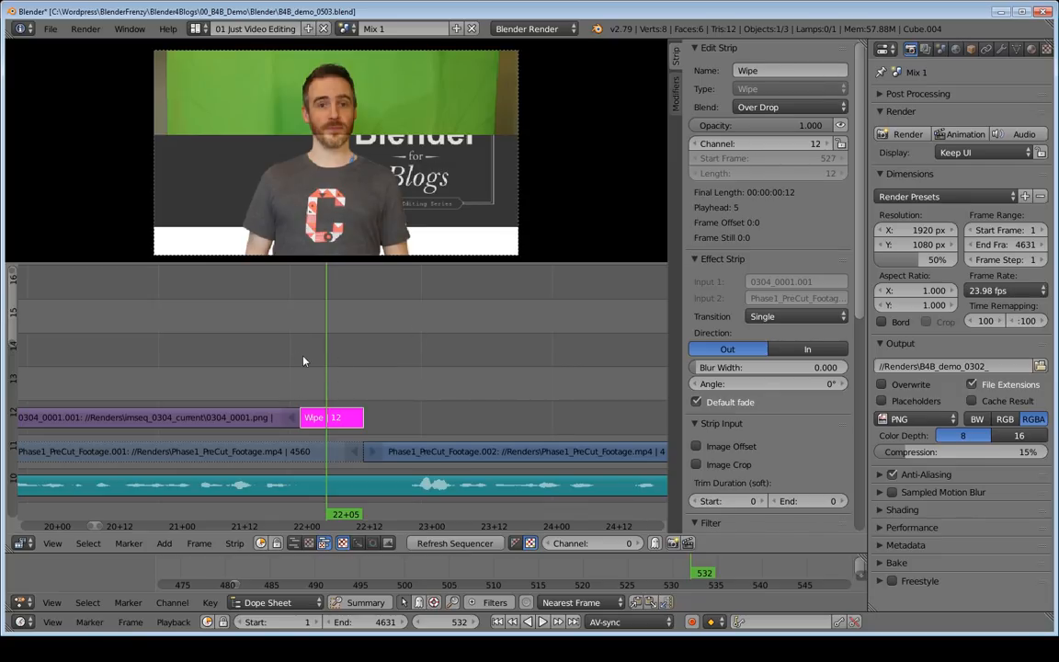
Replay the transition with the background showing and scrub within the wipe to frame 533
{"action": "key", "text": "shift+alt+a"}
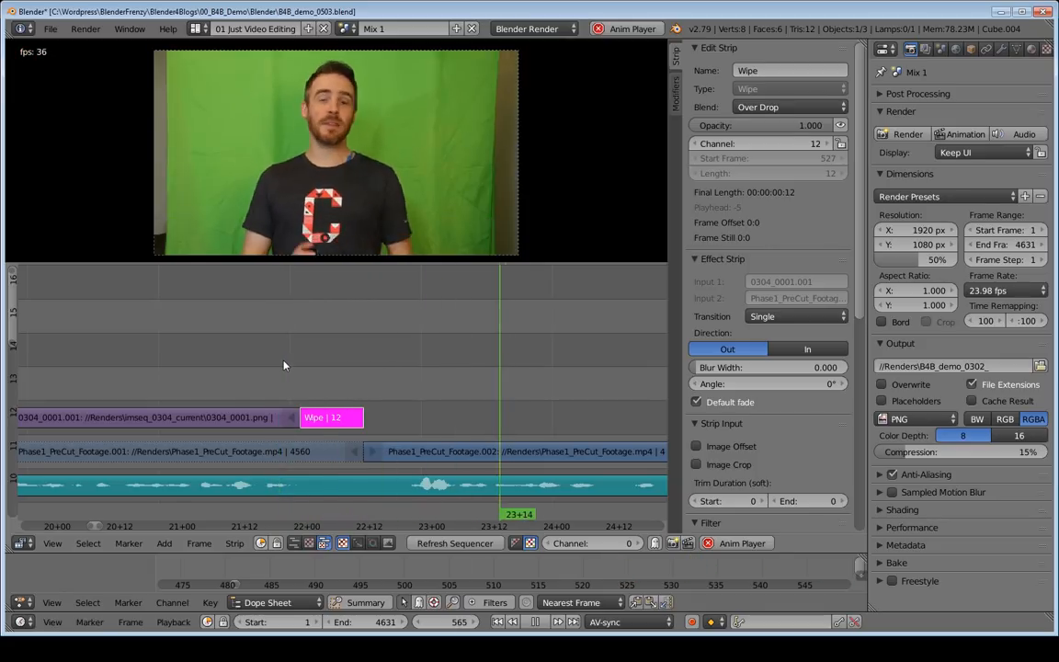
{"action": "key", "text": "alt+a"}
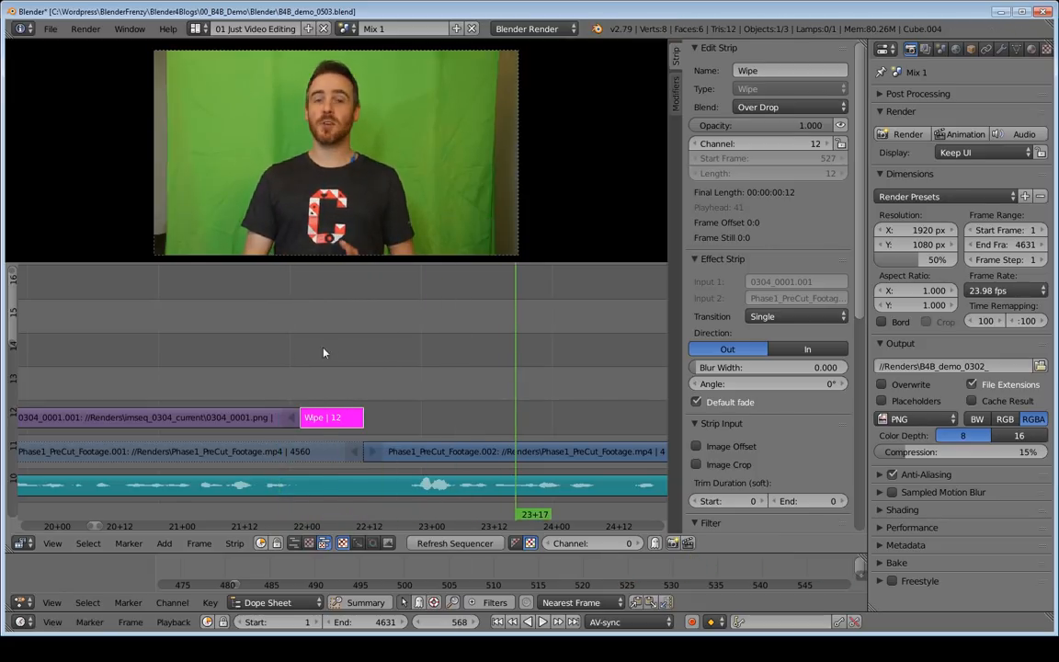
{"action": "left_click", "coordinate": [291, 351]}
{"action": "key", "text": "alt+a"}
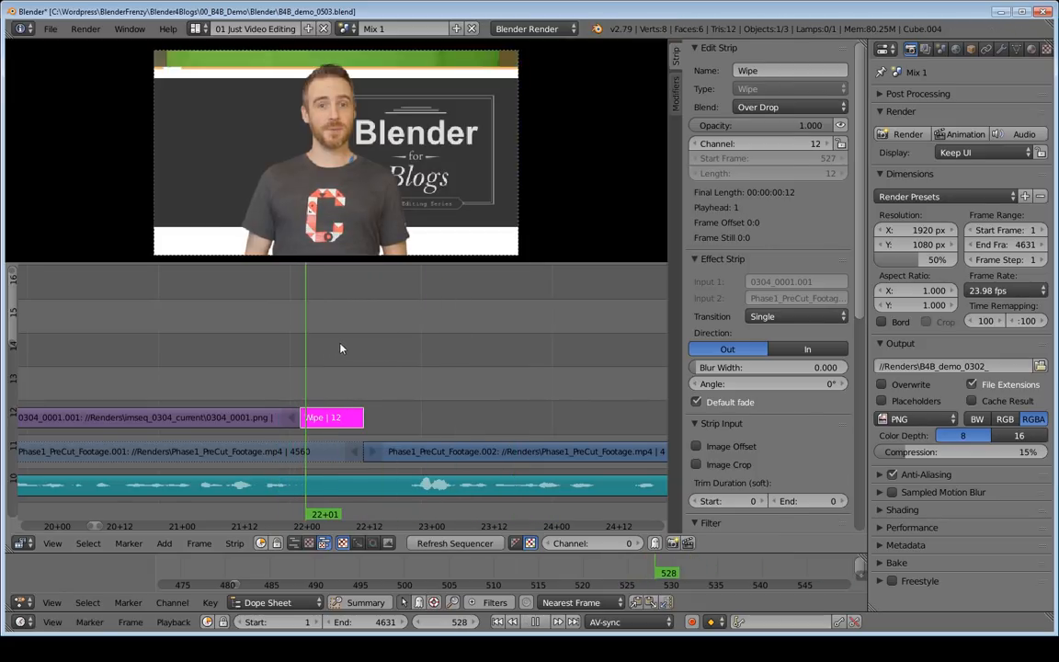
{"action": "left_click_drag", "start_coordinate": [326, 351], "coordinate": [333, 352]}
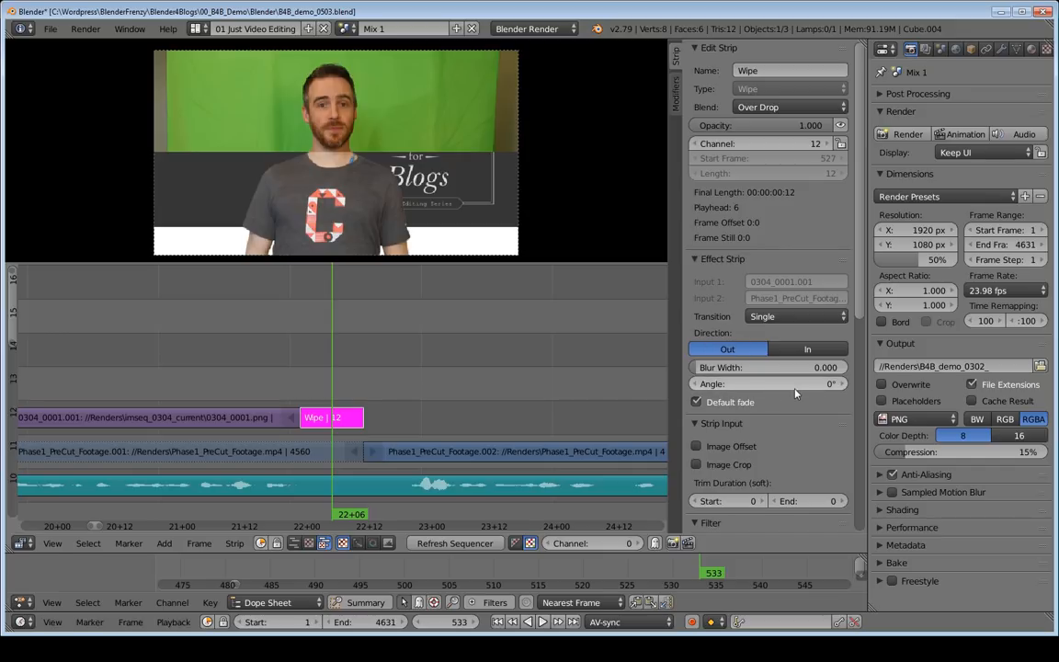
Set the wipe's angle to 90° and scrub the sideways transition to frame 532
{"action": "left_click", "coordinate": [762, 383]}
{"action": "type", "text": "9"}
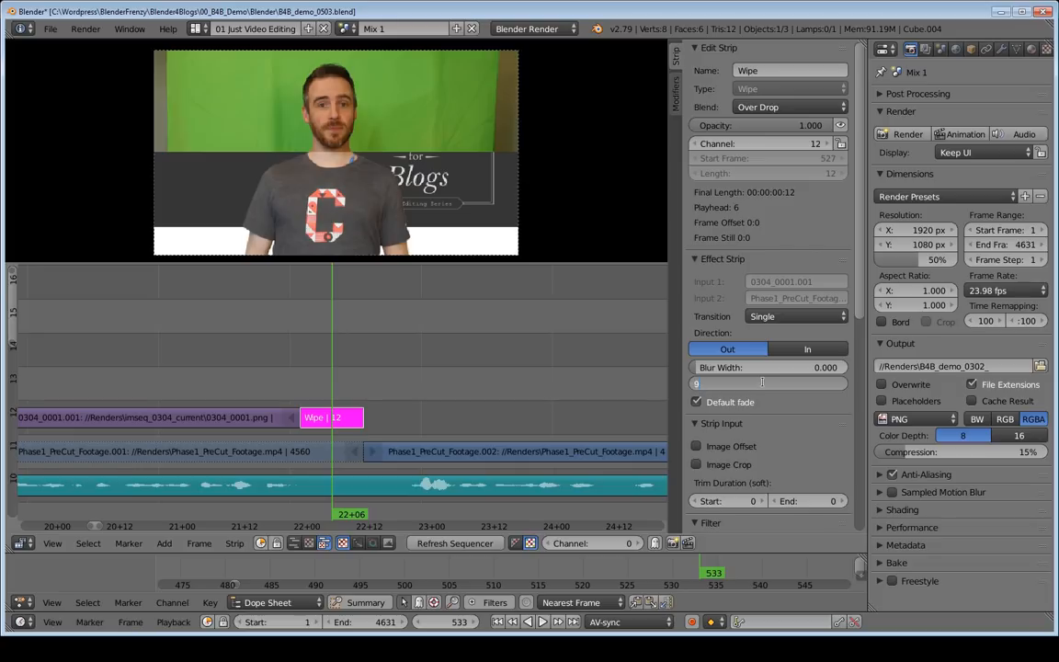
{"action": "type", "text": "0"}
{"action": "key", "text": "Return"}
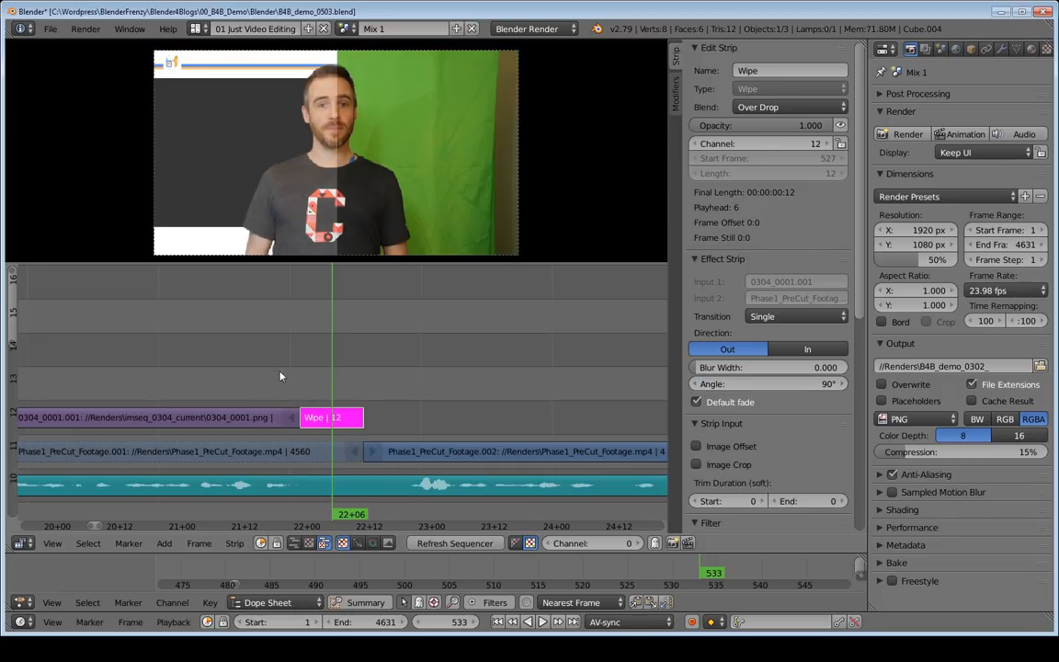
{"action": "key", "text": "shift+alt+a"}
{"action": "left_click_drag", "start_coordinate": [298, 385], "coordinate": [329, 370]}
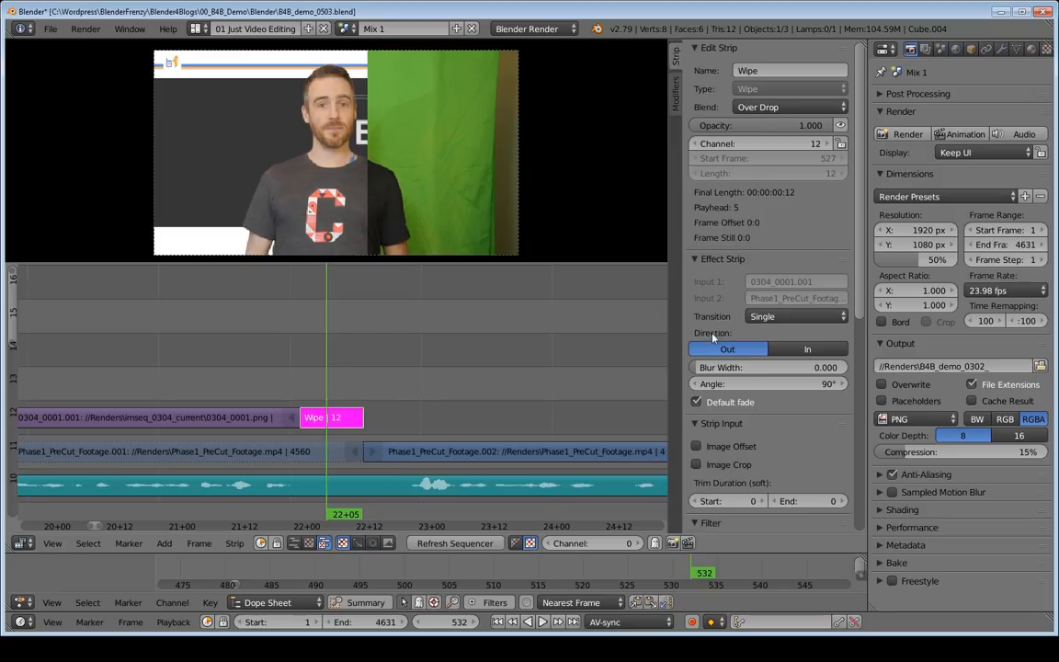
Change the wipe's direction to In and preview the transition, leaving the playhead at frame 531
{"action": "left_click", "coordinate": [789, 350]}
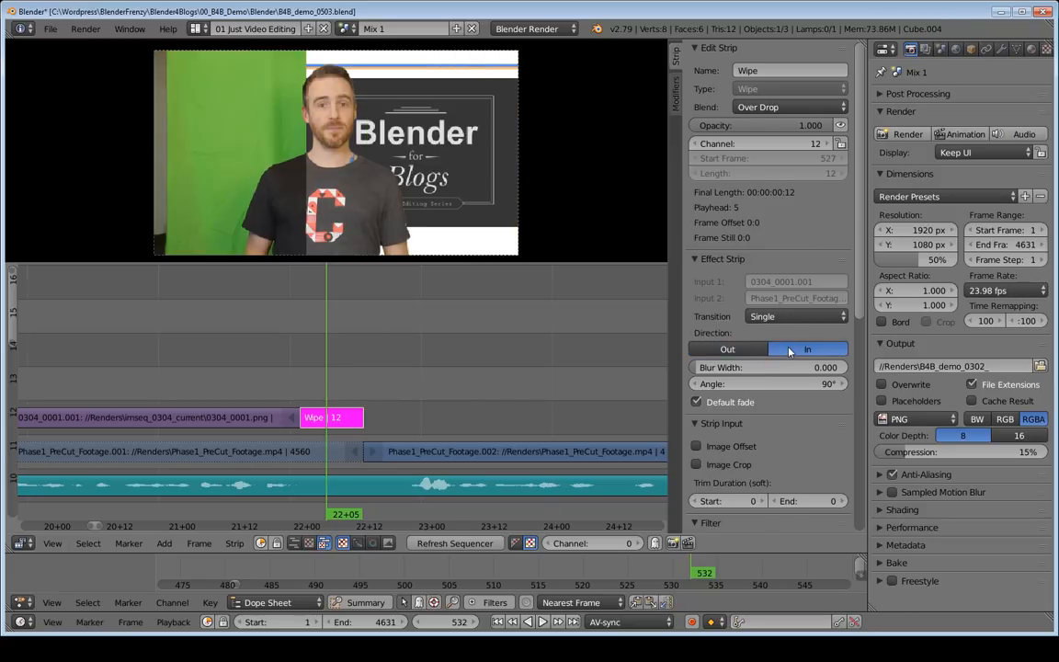
{"action": "key", "text": "alt+a"}
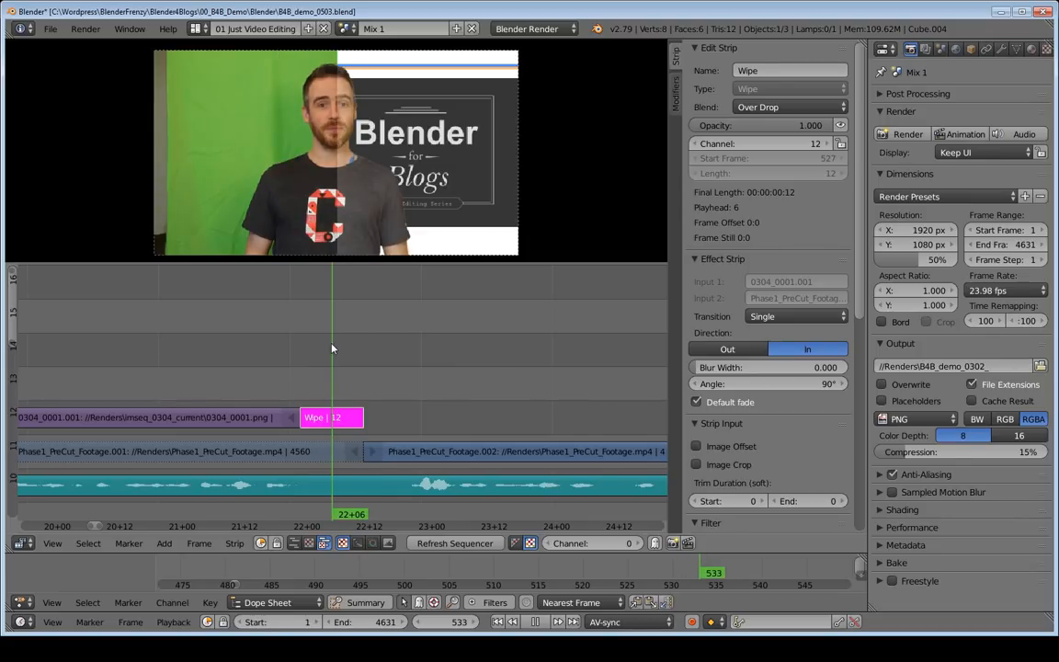
{"action": "key", "text": "Escape"}
{"action": "left_click_drag", "start_coordinate": [332, 352], "coordinate": [321, 350]}
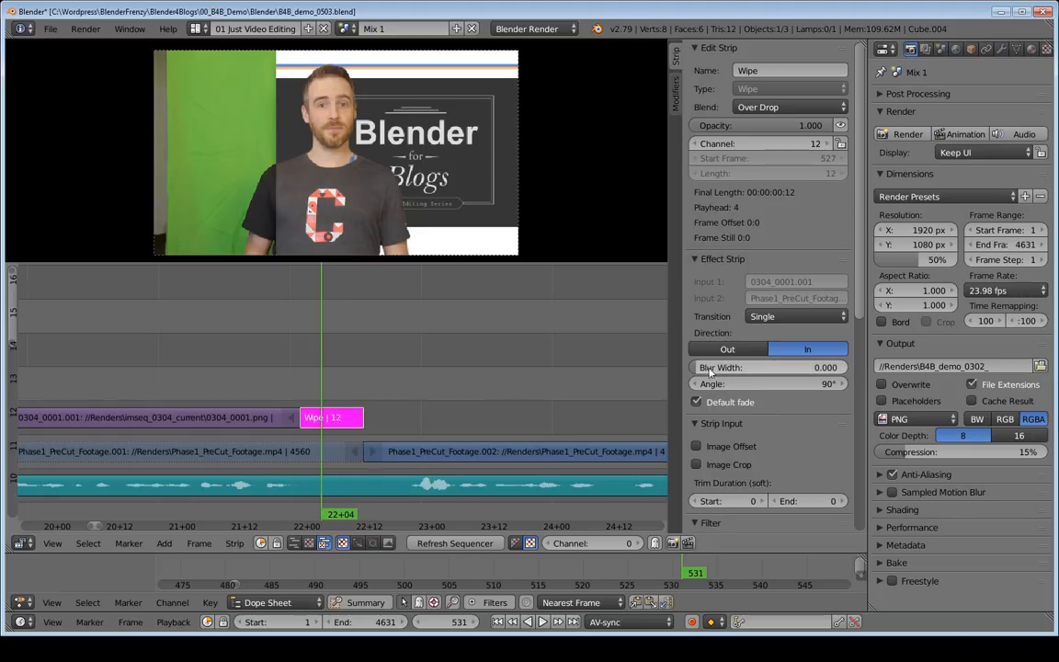
Set the wipe's blur width to 0.029 and scrub to frame 532 to inspect the softened edge
{"action": "left_click_drag", "start_coordinate": [703, 371], "coordinate": [709, 371]}
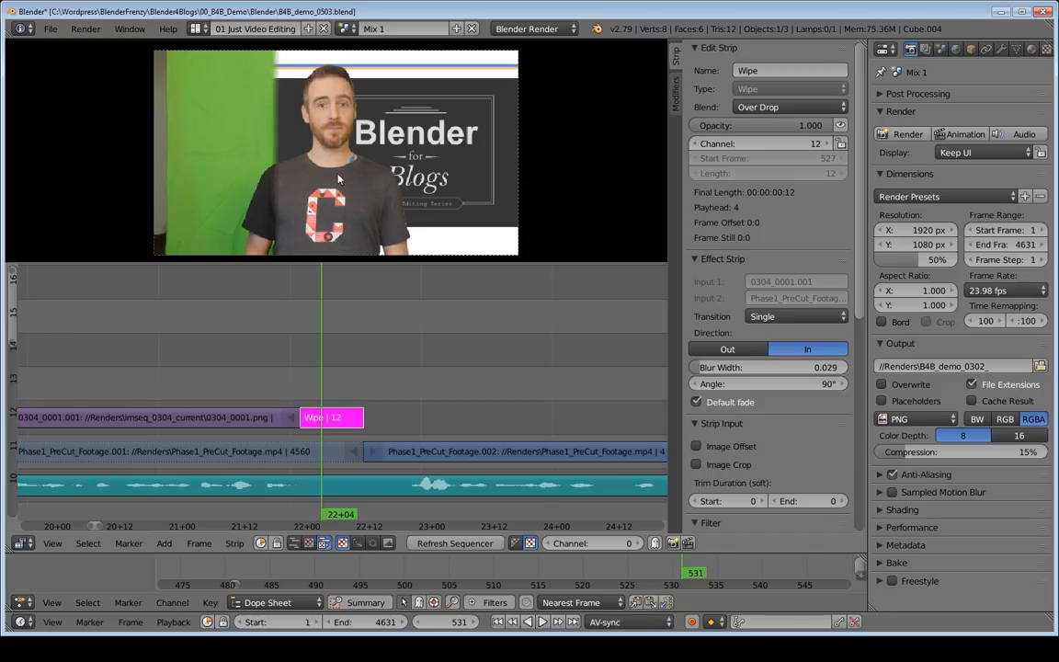
{"action": "mouse_move", "coordinate": [316, 384]}
{"action": "left_mouse_down"}
{"action": "mouse_move", "coordinate": [350, 371]}
{"action": "mouse_move", "coordinate": [328, 371]}
{"action": "left_mouse_up"}
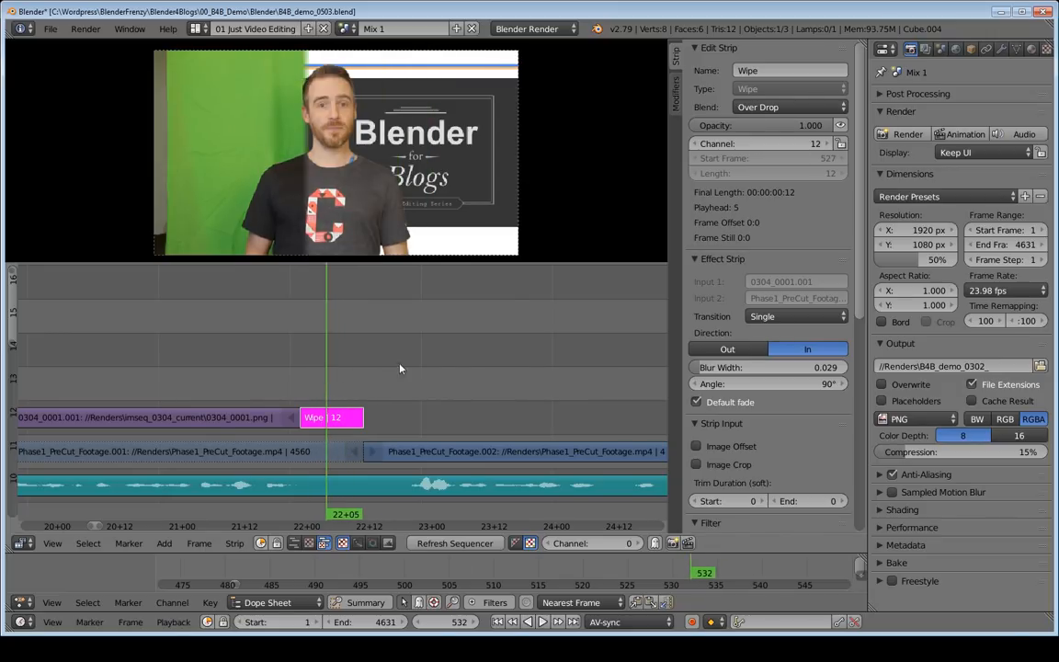
{"action": "right_click", "coordinate": [733, 368]}
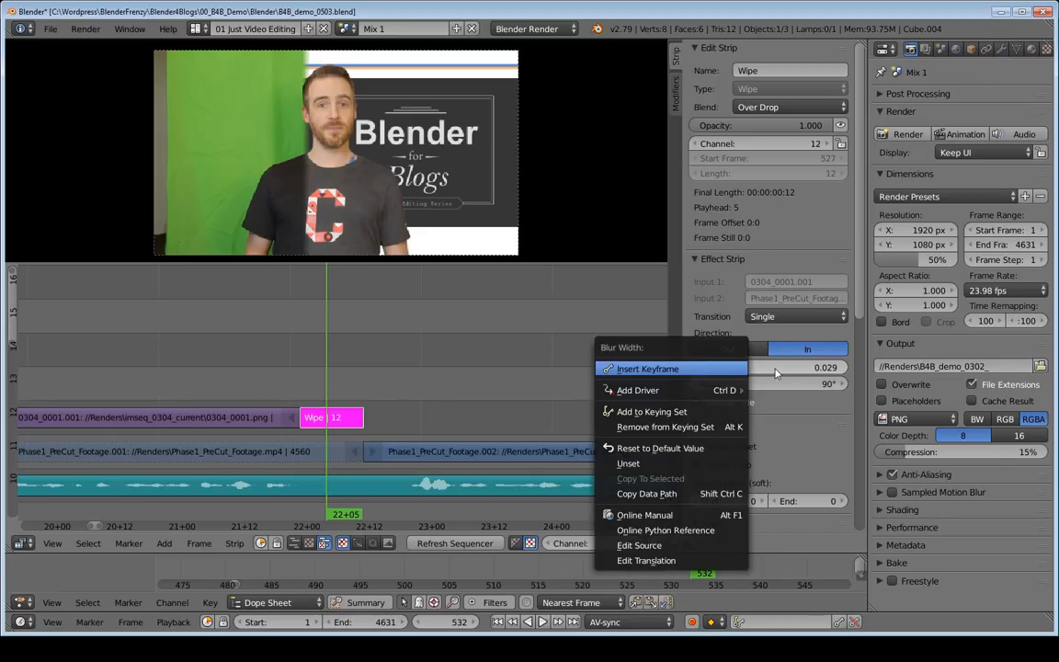
{"action": "left_click_drag", "start_coordinate": [697, 367], "coordinate": [764, 367]}
Scrub and replay the blurred wipe, finally starting playback from frame 477
{"action": "mouse_move", "coordinate": [322, 367]}
{"action": "left_mouse_down"}
{"action": "mouse_move", "coordinate": [246, 370]}
{"action": "mouse_move", "coordinate": [328, 378]}
{"action": "left_mouse_up"}
{"action": "key", "text": "alt+a"}
{"action": "key", "text": "alt+a"}
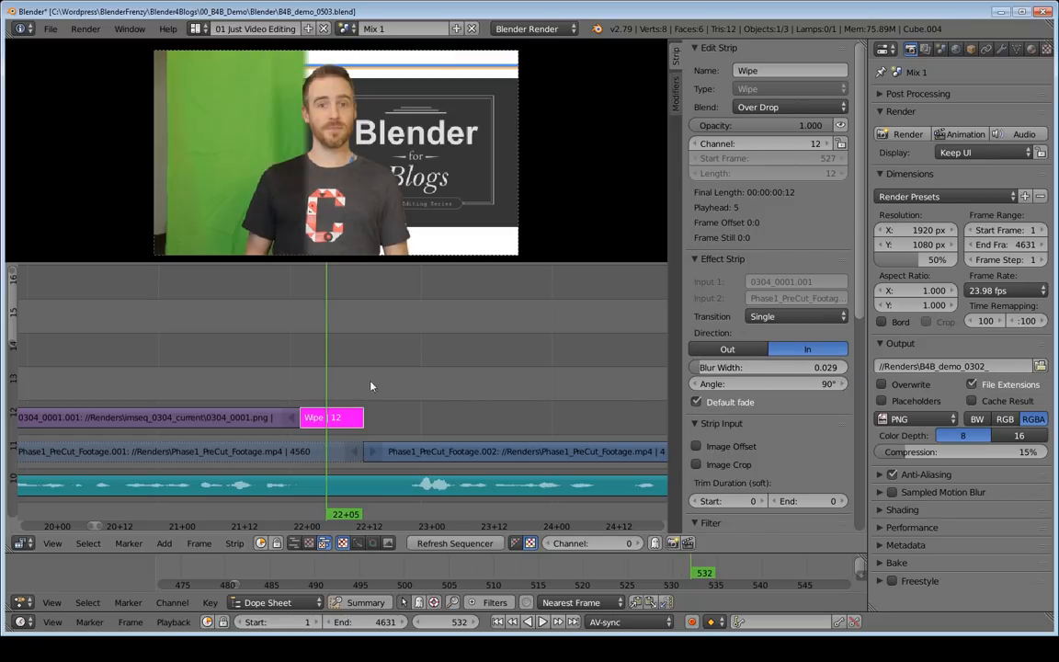
{"action": "left_click_drag", "start_coordinate": [311, 374], "coordinate": [274, 359]}
{"action": "key", "text": "alt+a"}
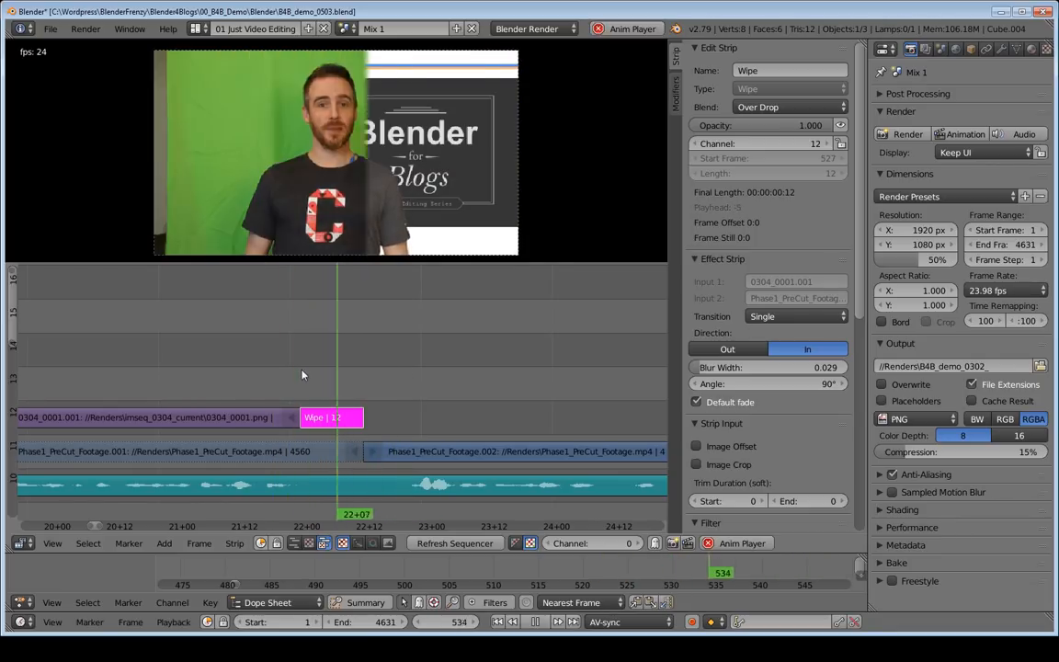
{"action": "key", "text": "alt+a"}
{"action": "left_click_drag", "start_coordinate": [161, 352], "coordinate": [150, 356]}
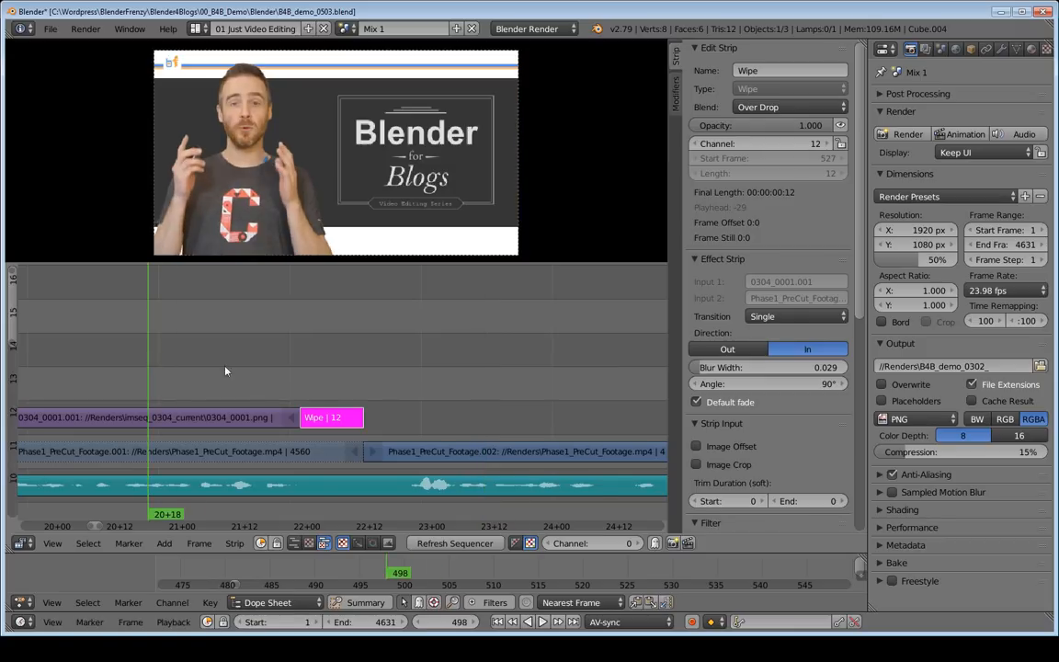
{"action": "middle_click_drag", "start_coordinate": [190, 362], "coordinate": [253, 385], "text": "ctrl"}
{"action": "left_click_drag", "start_coordinate": [230, 385], "coordinate": [187, 371]}
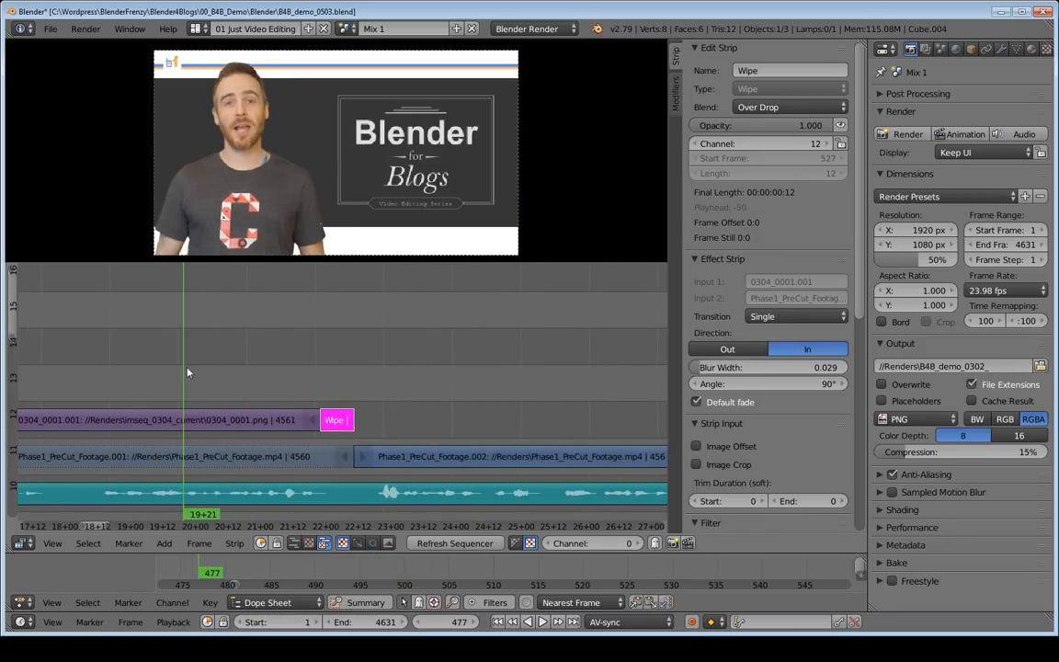
{"action": "key", "text": "alt+a"}
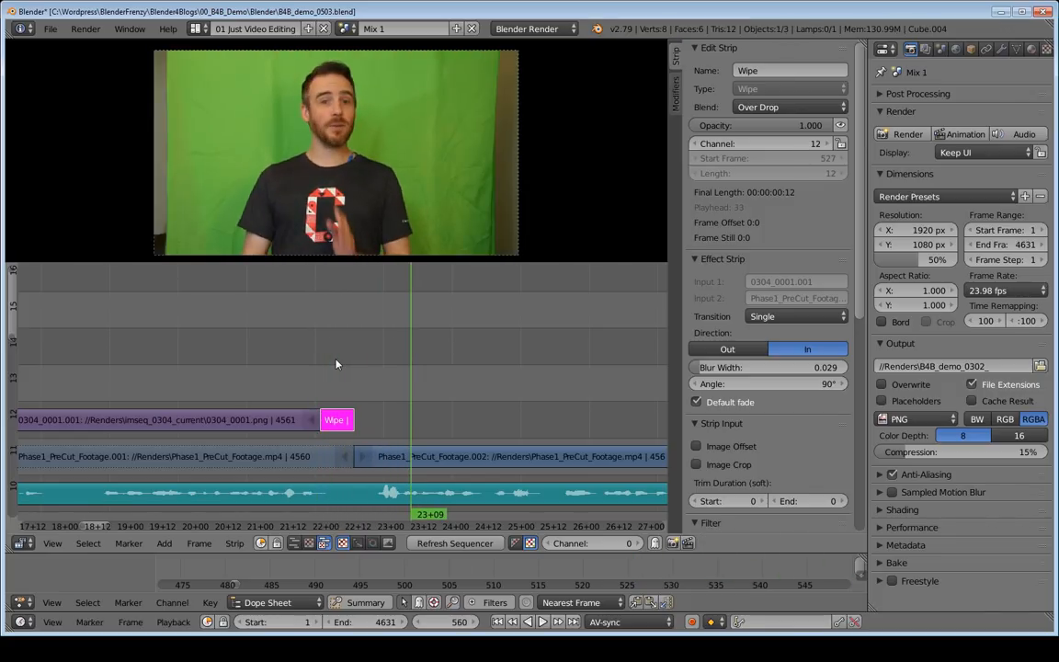
Move the end handle of the first keyed image strip to frame 528, shortening the wipe to 10 frames
{"action": "middle_click_drag", "start_coordinate": [328, 366], "coordinate": [377, 377], "text": "ctrl"}
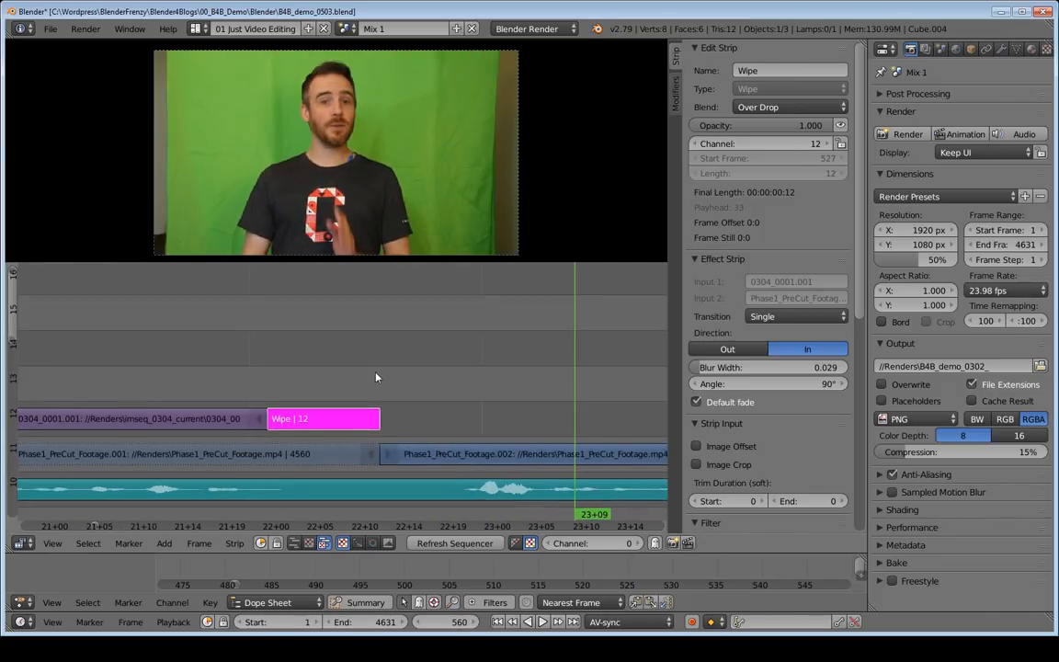
{"action": "right_click", "coordinate": [262, 421]}
{"action": "key", "text": "g"}
{"action": "left_click", "coordinate": [271, 376]}
Play through the shortened wipe several times and park the playhead at frame 537
{"action": "left_click", "coordinate": [163, 358]}
{"action": "middle_click_drag", "start_coordinate": [280, 330], "coordinate": [265, 377], "text": "ctrl"}
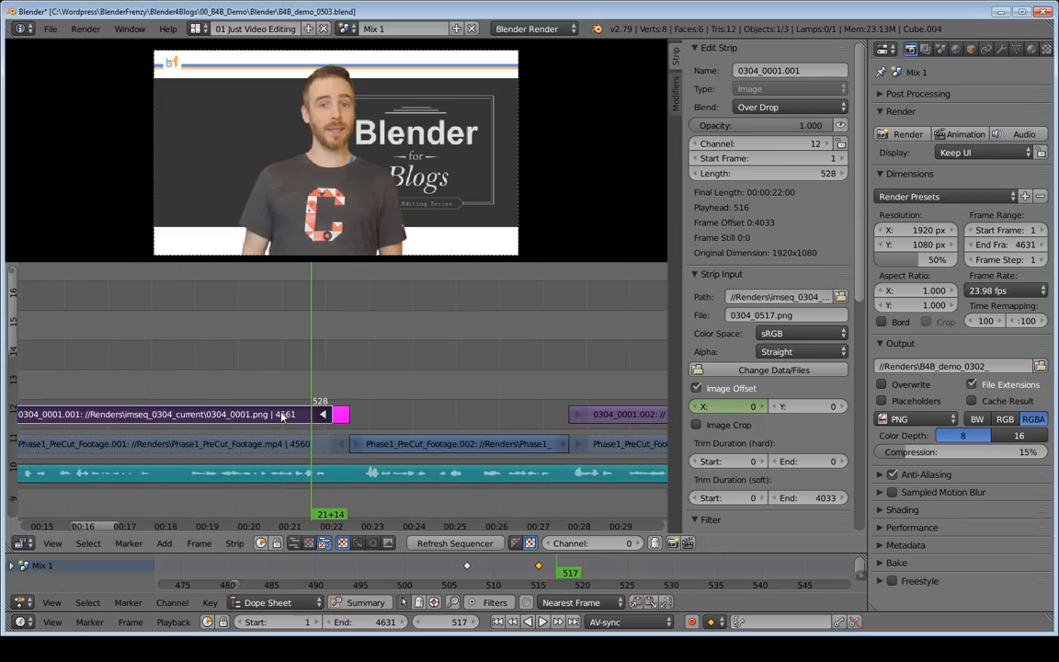
{"action": "key", "text": "alt+a"}
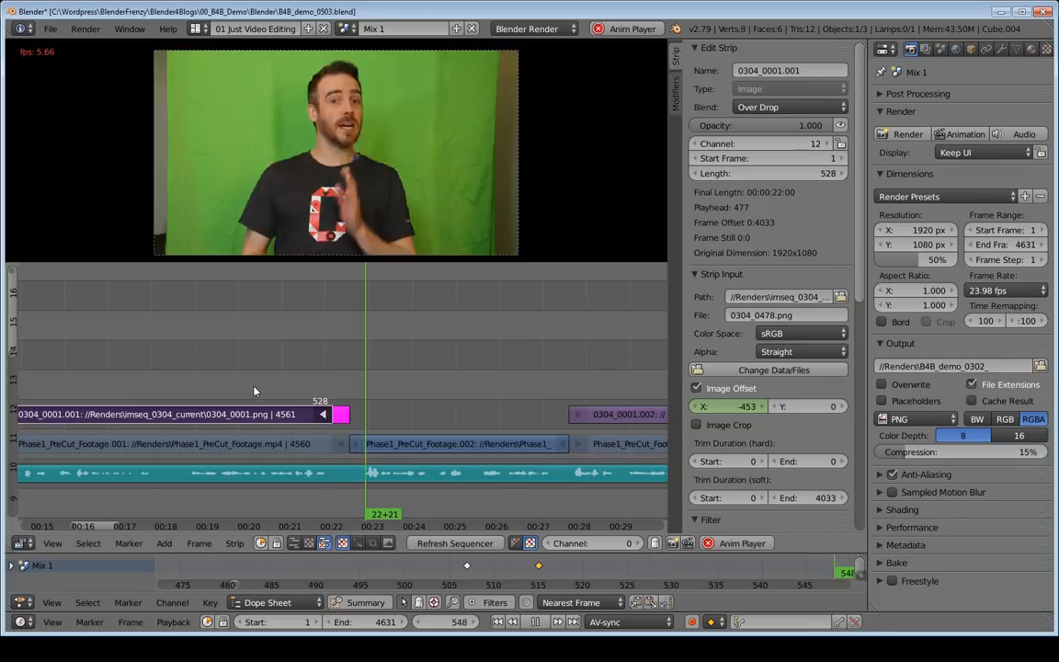
{"action": "key", "text": "alt+a"}
{"action": "middle_click_drag", "start_coordinate": [357, 413], "coordinate": [318, 400], "text": "ctrl"}
{"action": "left_click", "coordinate": [232, 373]}
{"action": "key", "text": "alt+a"}
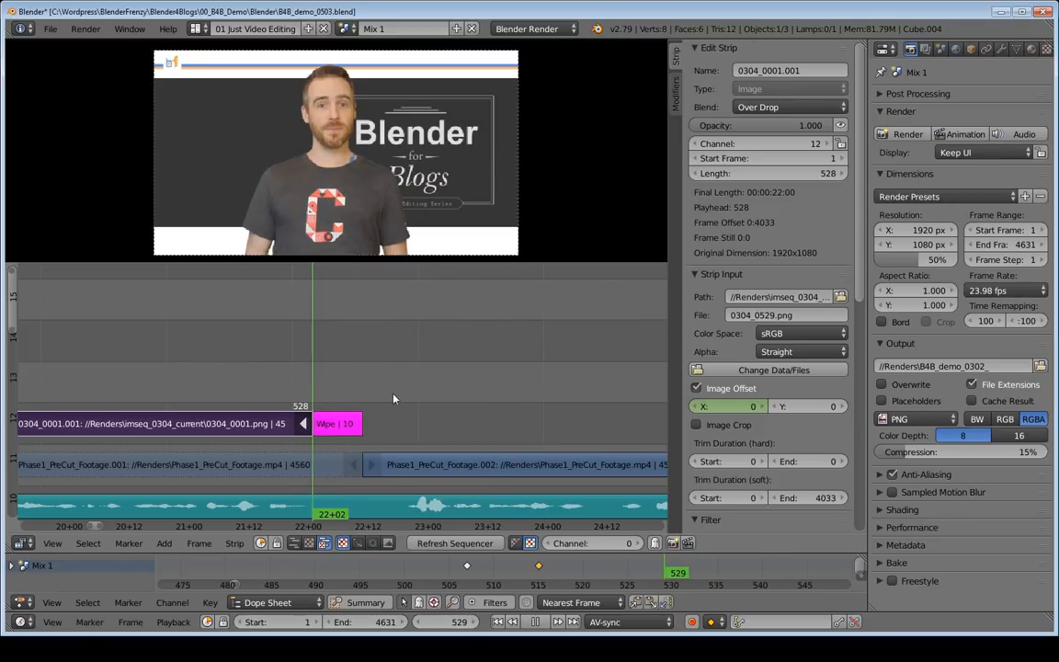
{"action": "left_click", "coordinate": [313, 384]}
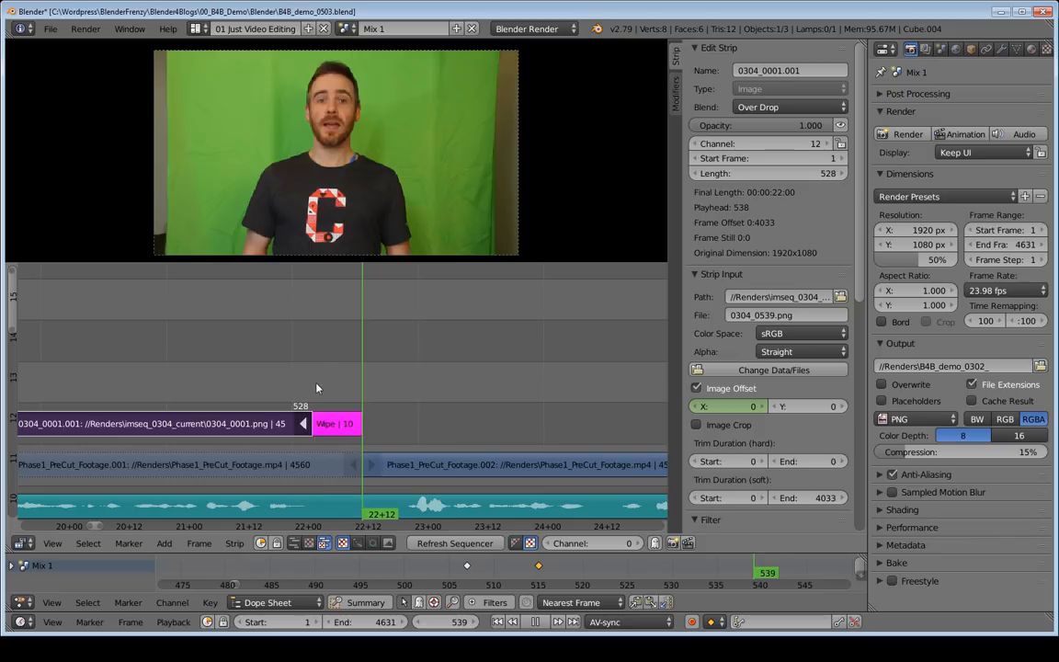
{"action": "left_click", "coordinate": [324, 386]}
{"action": "key", "text": "alt+a"}
Look through the keyed strip's settings and replay the transition from before the wipe into the green-screen footage
{"action": "scroll", "coordinate": [686, 335], "scroll_direction": "down", "scroll_amount": 10}
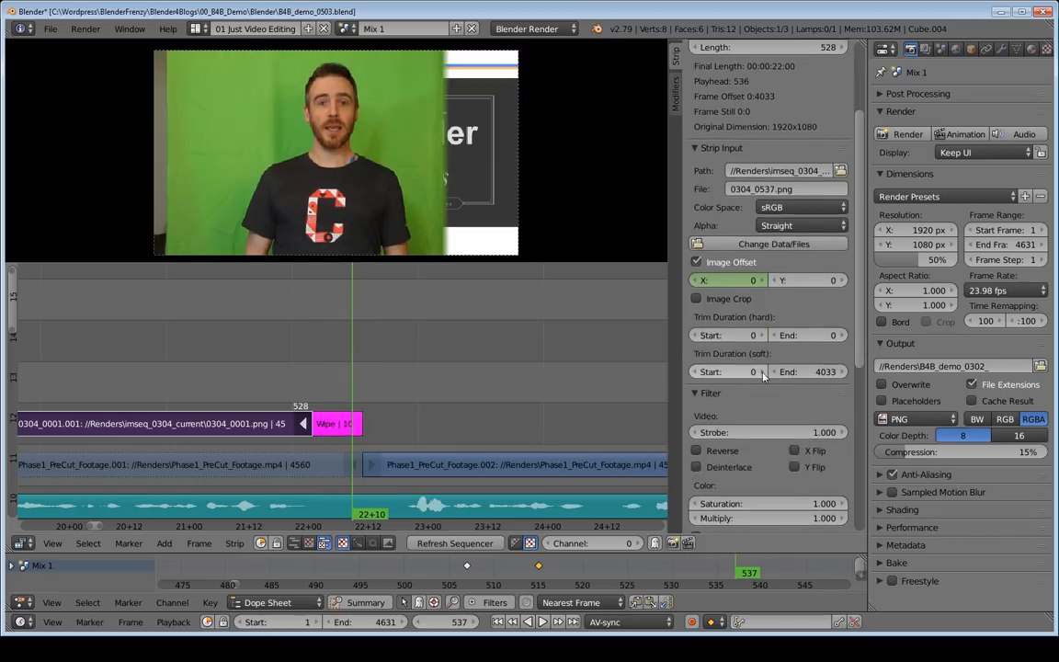
{"action": "scroll", "coordinate": [735, 368], "scroll_direction": "up", "scroll_amount": 10}
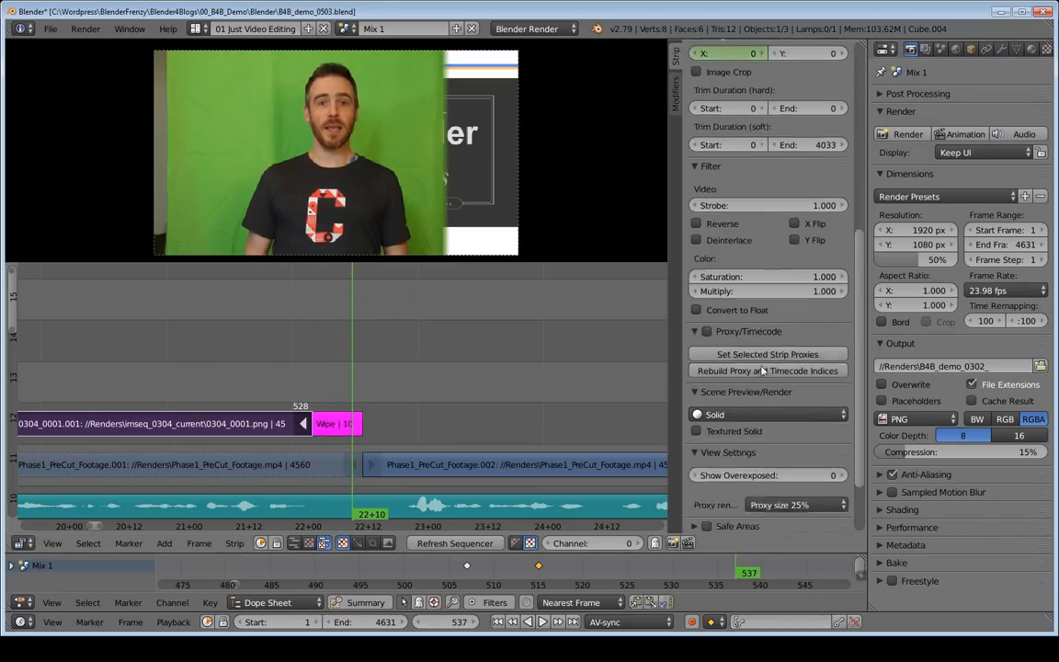
{"action": "key", "text": "shift+alt+a"}
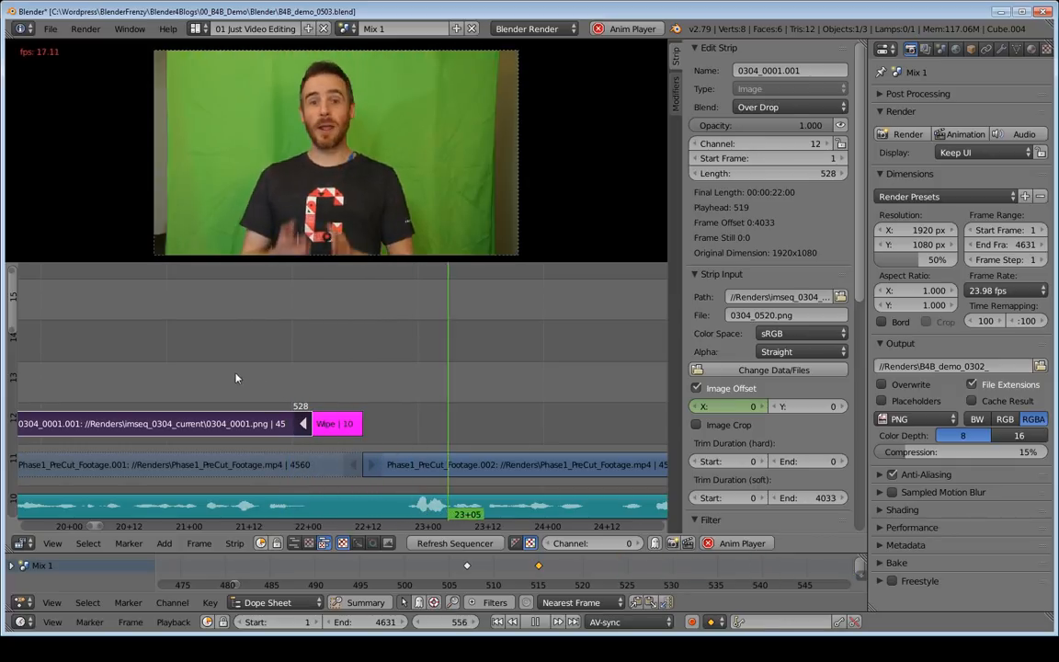
{"action": "left_click", "coordinate": [168, 375]}
{"action": "key", "text": "alt+a"}
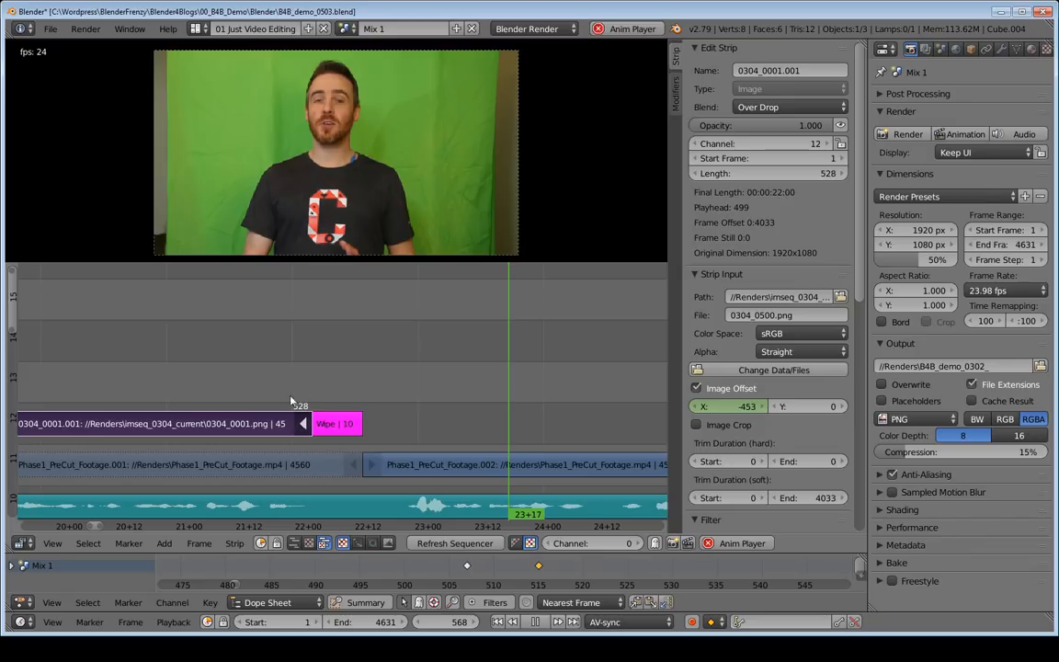
{"action": "key", "text": "alt+a"}
{"action": "scroll", "coordinate": [398, 412], "scroll_direction": "down", "scroll_amount": 6}
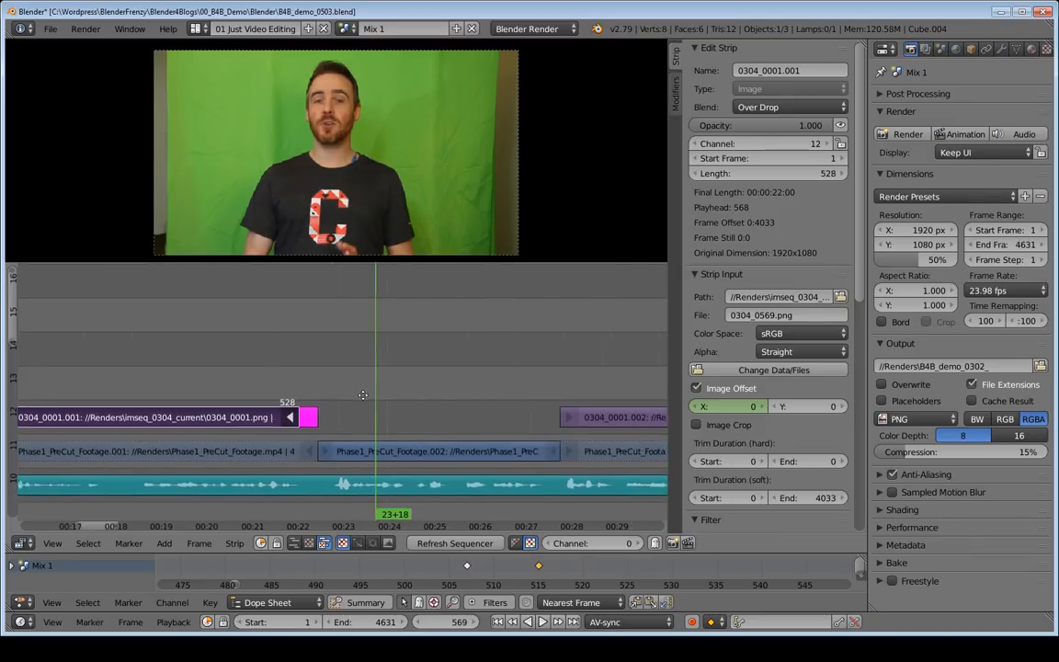
{"action": "left_click_drag", "start_coordinate": [224, 359], "coordinate": [244, 370]}
{"action": "key", "text": "alt+a"}
{"action": "key", "text": "alt+a"}
Examine how the Background.png strip and the Phase1_PreCut_Footage.002 clip are stacked in the sequence
{"action": "middle_click_drag", "start_coordinate": [301, 391], "coordinate": [407, 376]}
{"action": "scroll", "coordinate": [396, 380], "scroll_direction": "down", "scroll_amount": 1}
{"action": "scroll", "coordinate": [367, 386], "scroll_direction": "down", "scroll_amount": 5}
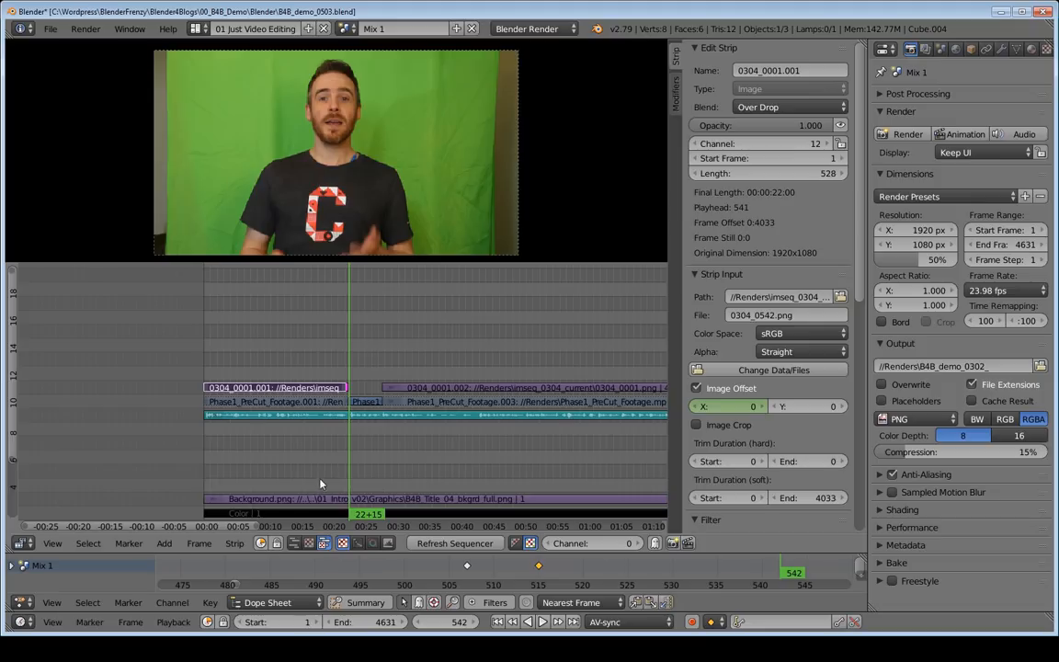
{"action": "right_click", "coordinate": [291, 499]}
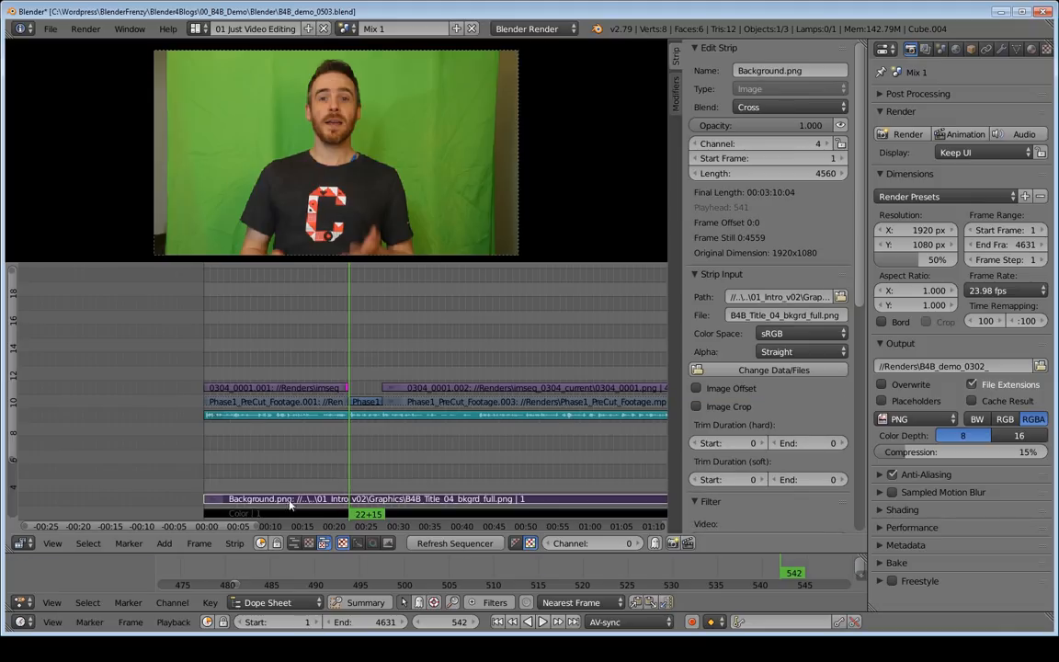
{"action": "scroll", "coordinate": [359, 455], "scroll_direction": "up", "scroll_amount": 5}
{"action": "right_click", "coordinate": [420, 411]}
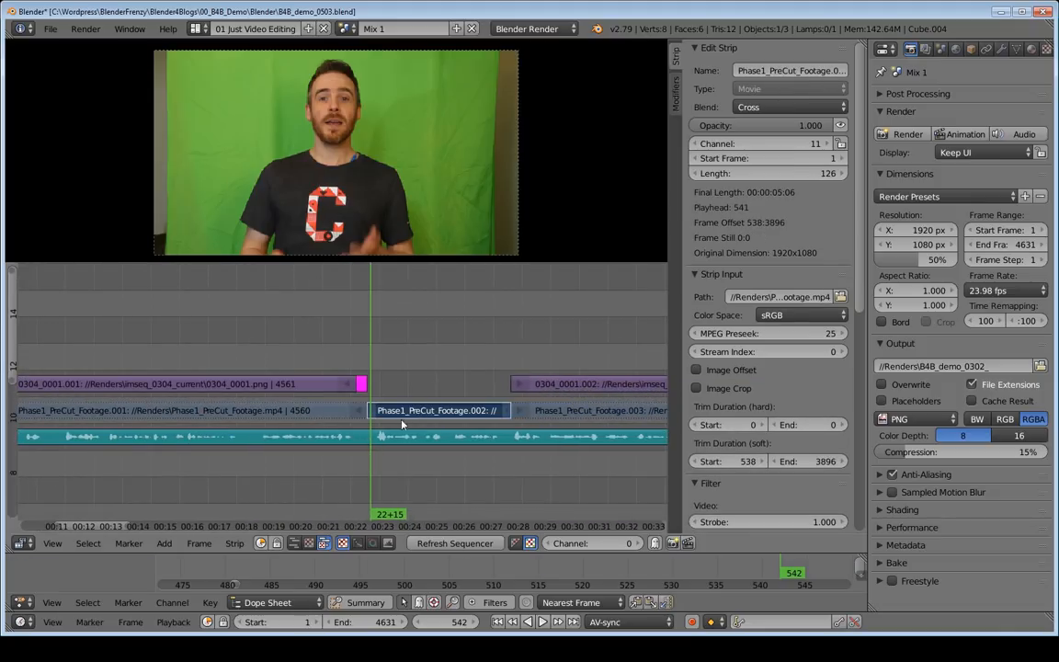
{"action": "middle_click_drag", "start_coordinate": [410, 414], "coordinate": [319, 402]}
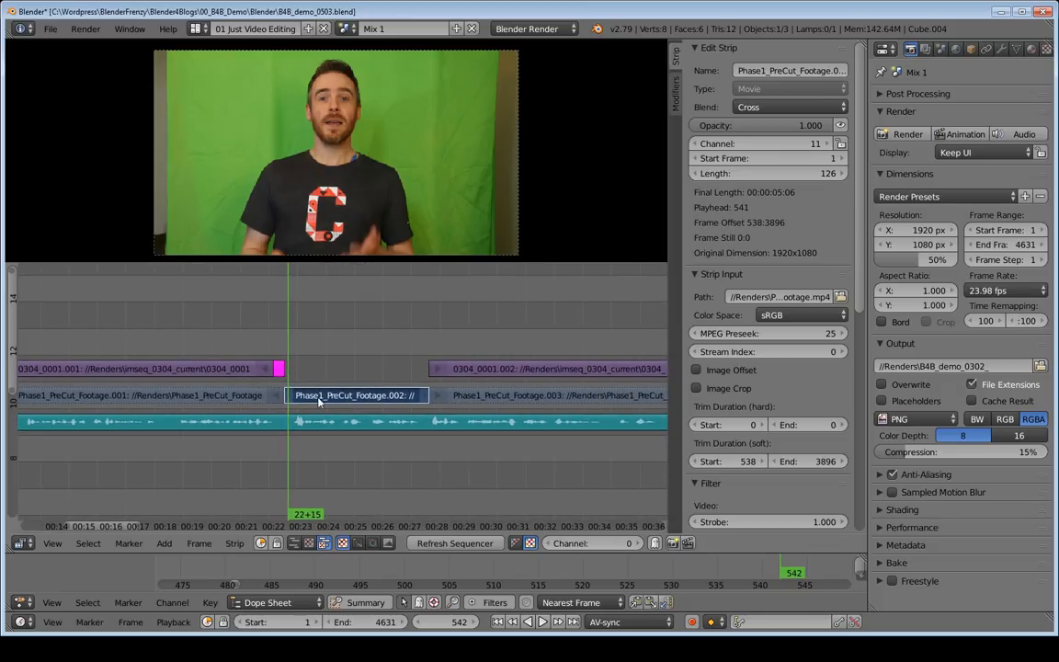
{"action": "mouse_move", "coordinate": [302, 368]}
{"action": "left_mouse_down"}
{"action": "mouse_move", "coordinate": [278, 349]}
{"action": "mouse_move", "coordinate": [290, 353]}
{"action": "left_mouse_up"}
{"action": "middle_click_drag", "start_coordinate": [322, 425], "coordinate": [314, 359]}
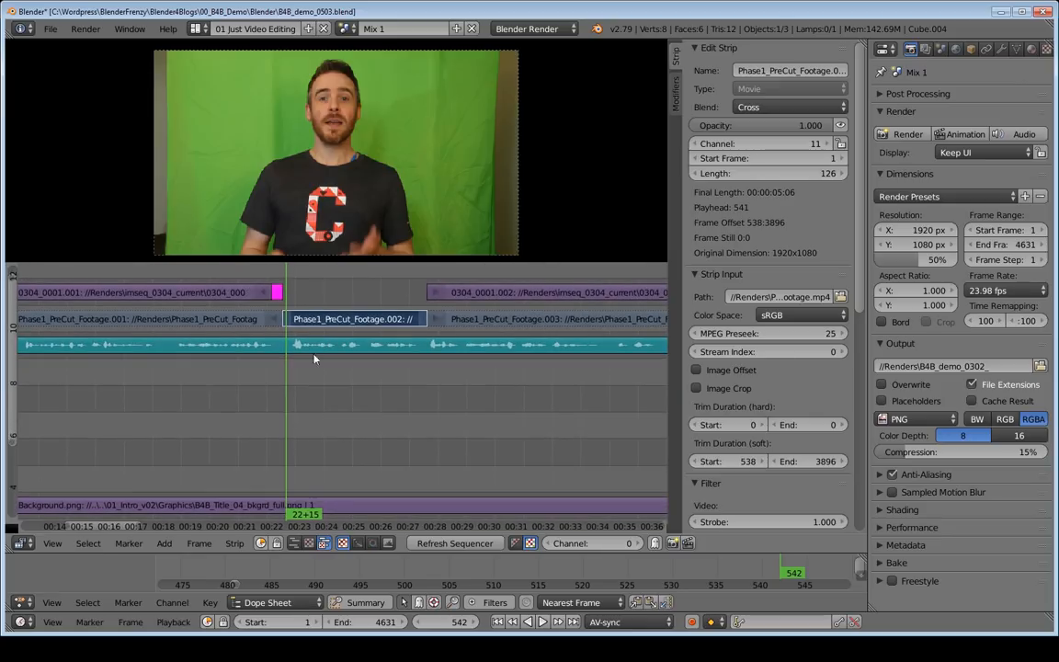
{"action": "right_click", "coordinate": [336, 507]}
{"action": "right_click", "coordinate": [346, 319]}
{"action": "middle_click_drag", "start_coordinate": [346, 322], "coordinate": [346, 402]}
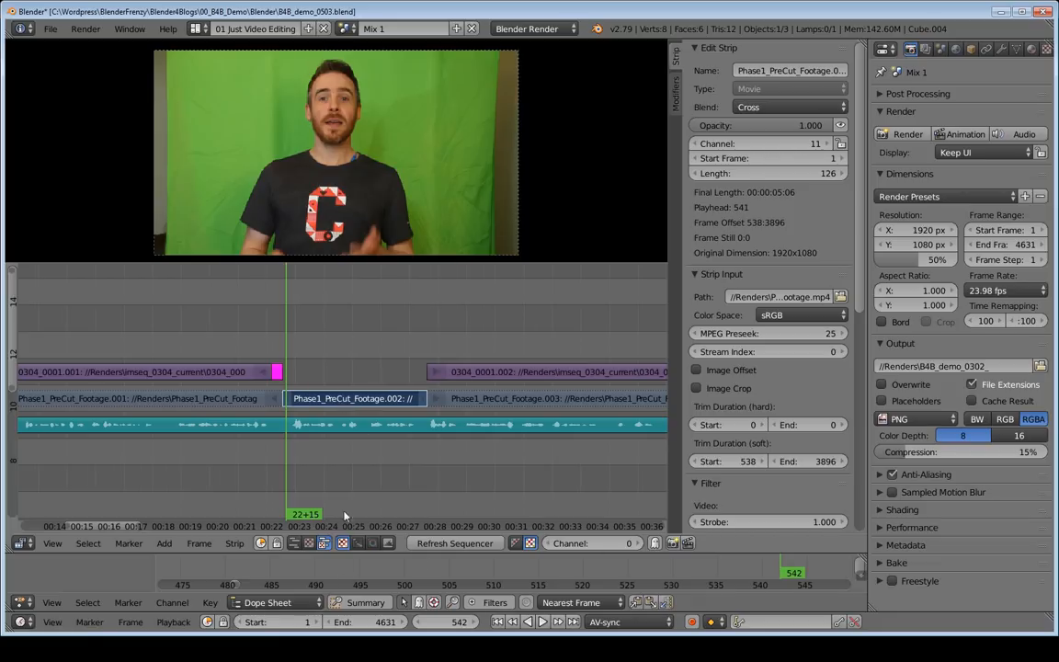
Compare the keyed strip, the background image and the middle green-screen clip, finishing with Phase1_PreCut_Footage.002 selected
{"action": "scroll", "coordinate": [351, 473], "scroll_direction": "down", "scroll_amount": 1}
{"action": "middle_click_drag", "start_coordinate": [351, 473], "coordinate": [369, 350]}
{"action": "mouse_move", "coordinate": [374, 456]}
{"action": "middle_mouse_down"}
{"action": "mouse_move", "coordinate": [363, 496]}
{"action": "mouse_move", "coordinate": [359, 456]}
{"action": "middle_mouse_up"}
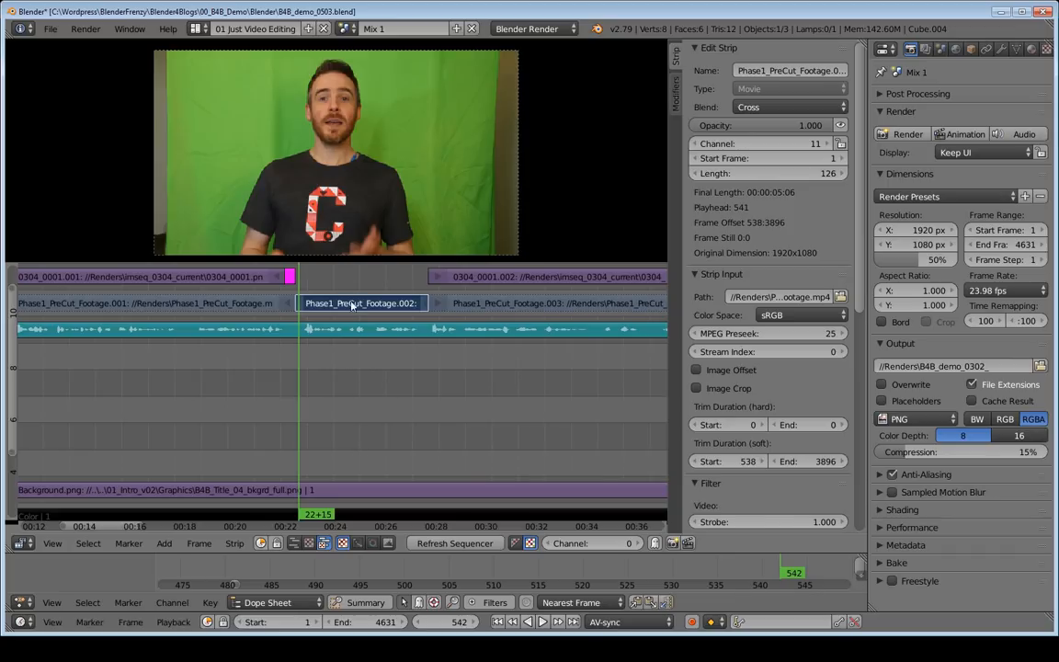
{"action": "middle_click_drag", "start_coordinate": [342, 311], "coordinate": [437, 315]}
{"action": "right_click", "coordinate": [315, 487]}
{"action": "right_click", "coordinate": [314, 290]}
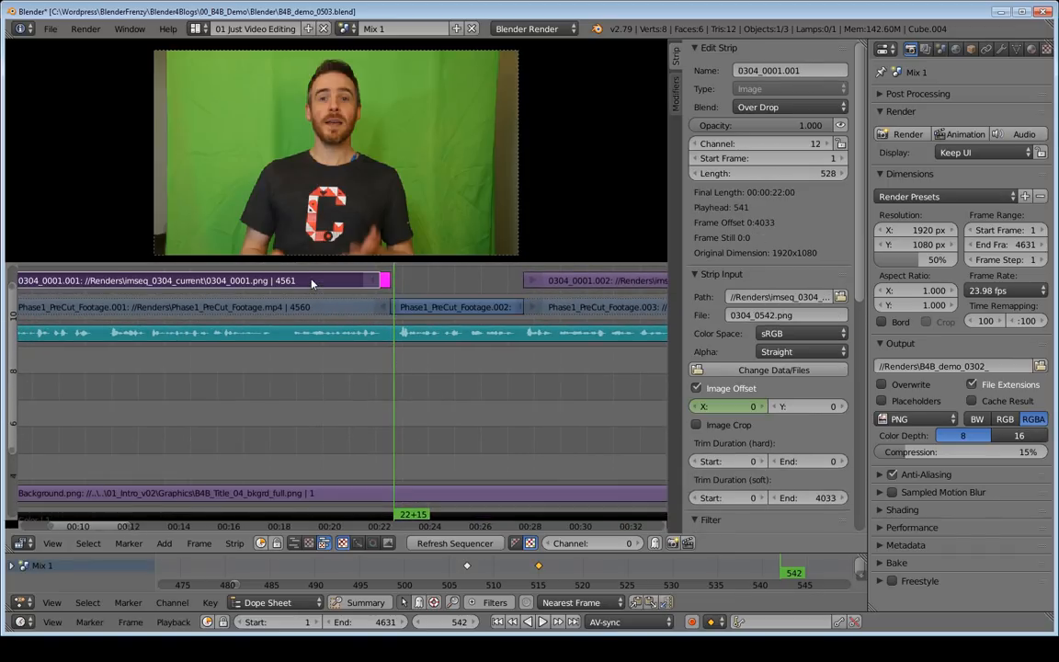
{"action": "middle_click_drag", "start_coordinate": [314, 292], "coordinate": [314, 341]}
{"action": "right_click", "coordinate": [460, 372]}
{"action": "scroll", "coordinate": [460, 455], "scroll_direction": "down", "scroll_amount": 2}
{"action": "middle_click_drag", "start_coordinate": [449, 466], "coordinate": [435, 394]}
{"action": "right_click", "coordinate": [414, 483]}
{"action": "scroll", "coordinate": [414, 482], "scroll_direction": "up", "scroll_amount": 1}
{"action": "middle_click_drag", "start_coordinate": [417, 446], "coordinate": [412, 490]}
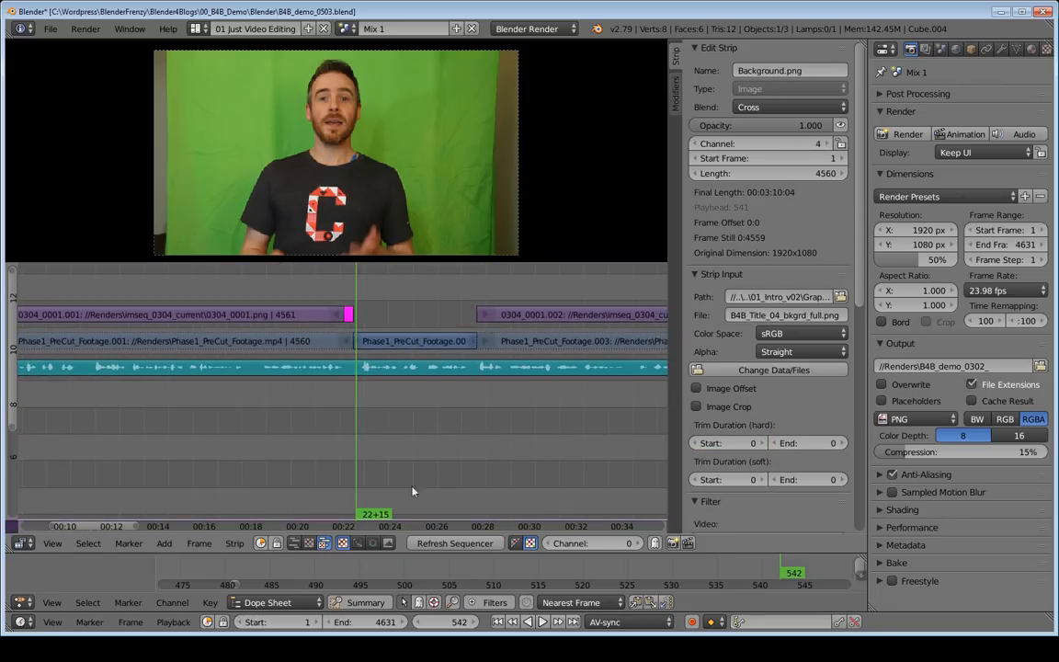
{"action": "middle_click_drag", "start_coordinate": [394, 371], "coordinate": [363, 402]}
{"action": "right_click", "coordinate": [348, 417]}
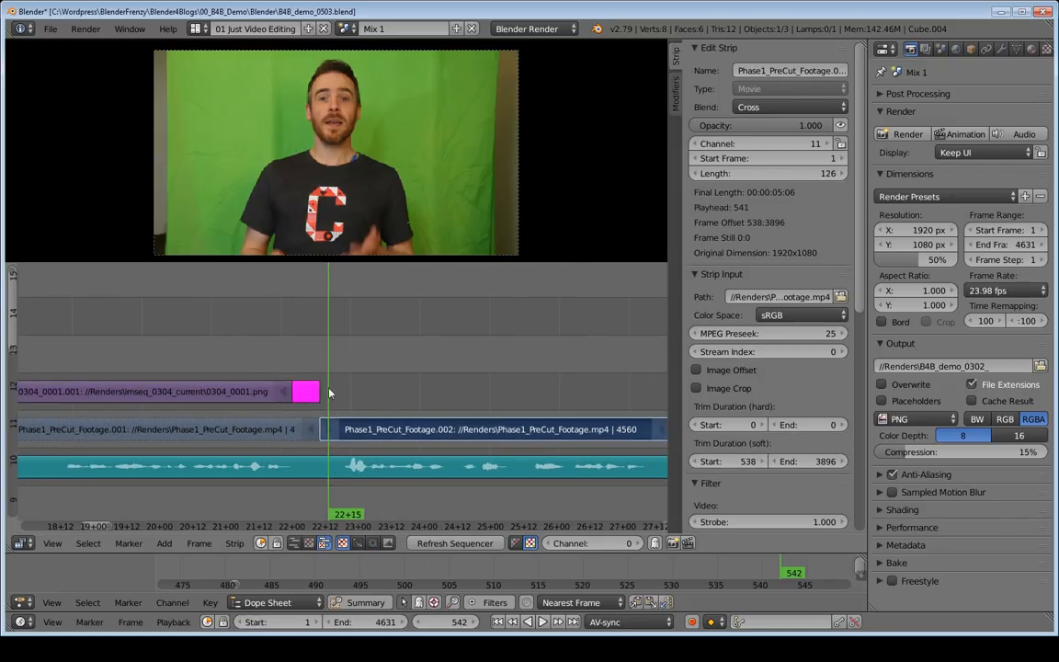
Scrub and play through the middle green-screen segment up to the return of the keyed footage
{"action": "left_click_drag", "start_coordinate": [261, 373], "coordinate": [357, 351]}
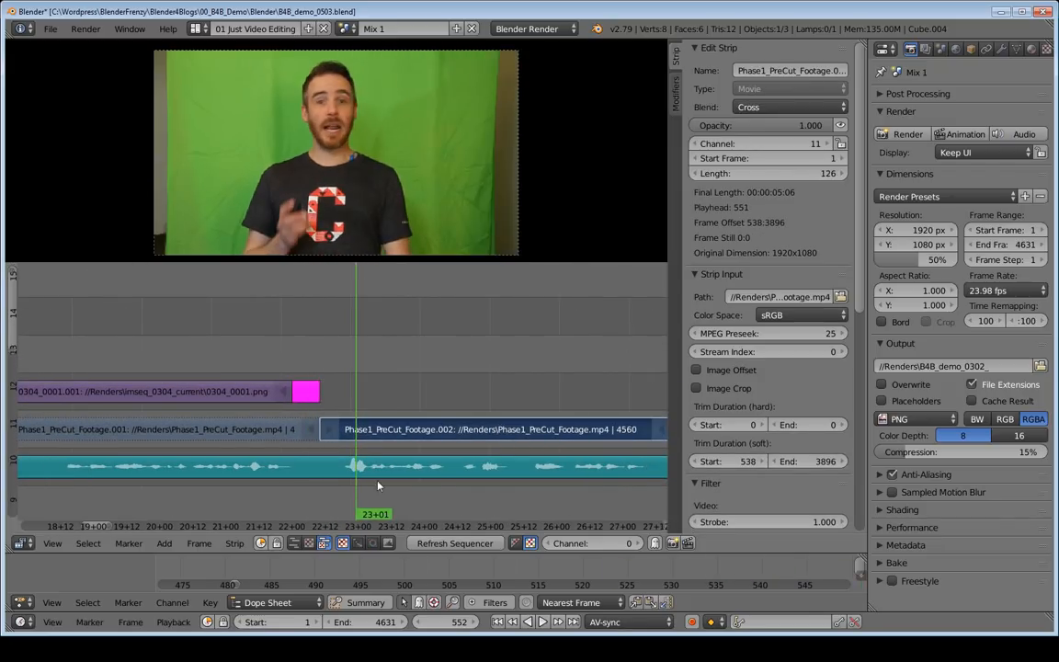
{"action": "left_click_drag", "start_coordinate": [277, 334], "coordinate": [360, 349]}
{"action": "key", "text": "alt+a"}
{"action": "middle_click_drag", "start_coordinate": [469, 370], "coordinate": [357, 378], "text": "ctrl"}
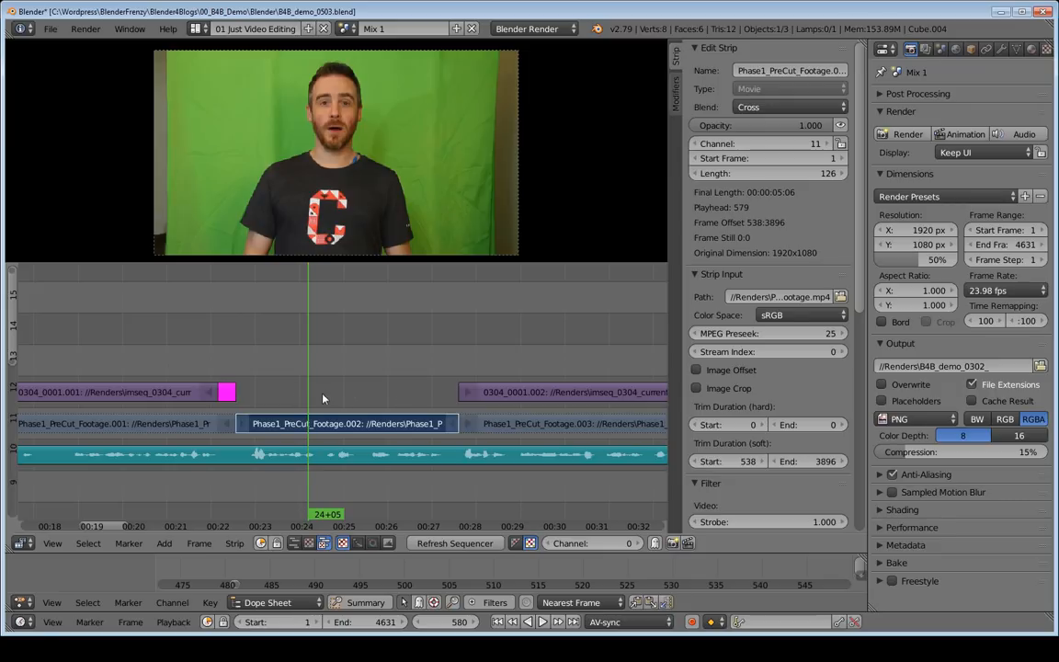
{"action": "key", "text": "alt+a"}
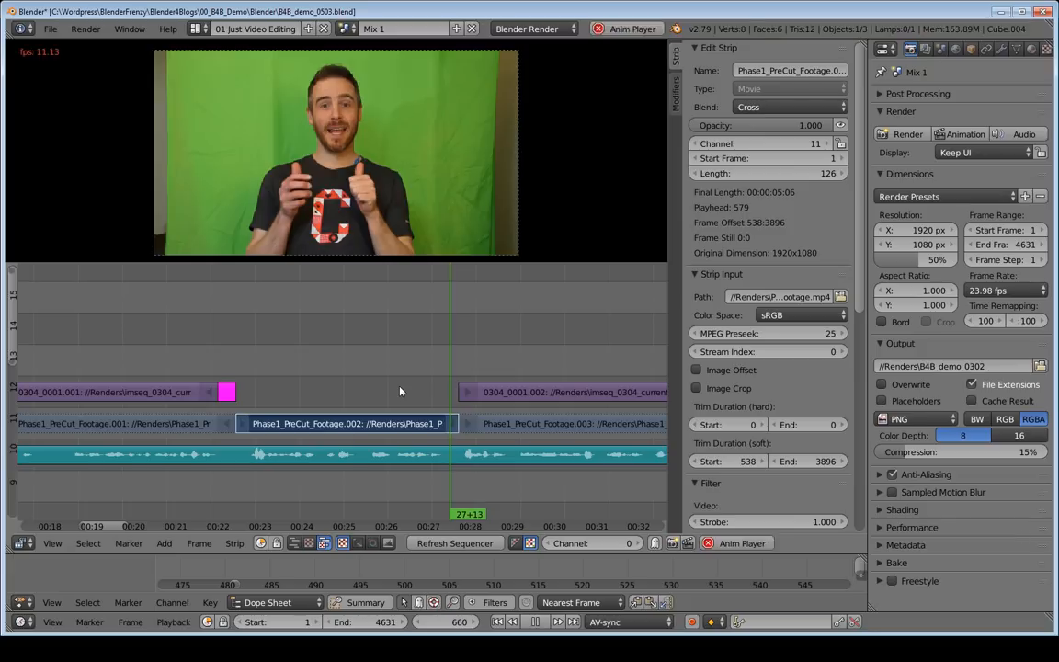
{"action": "key", "text": "alt+a"}
Find the hand gesture near the end of the green-screen segment and place the playhead at frame 635
{"action": "middle_click_drag", "start_coordinate": [441, 431], "coordinate": [375, 436]}
{"action": "left_click", "coordinate": [361, 361]}
{"action": "key", "text": "alt+a"}
{"action": "left_click_drag", "start_coordinate": [348, 357], "coordinate": [325, 353]}
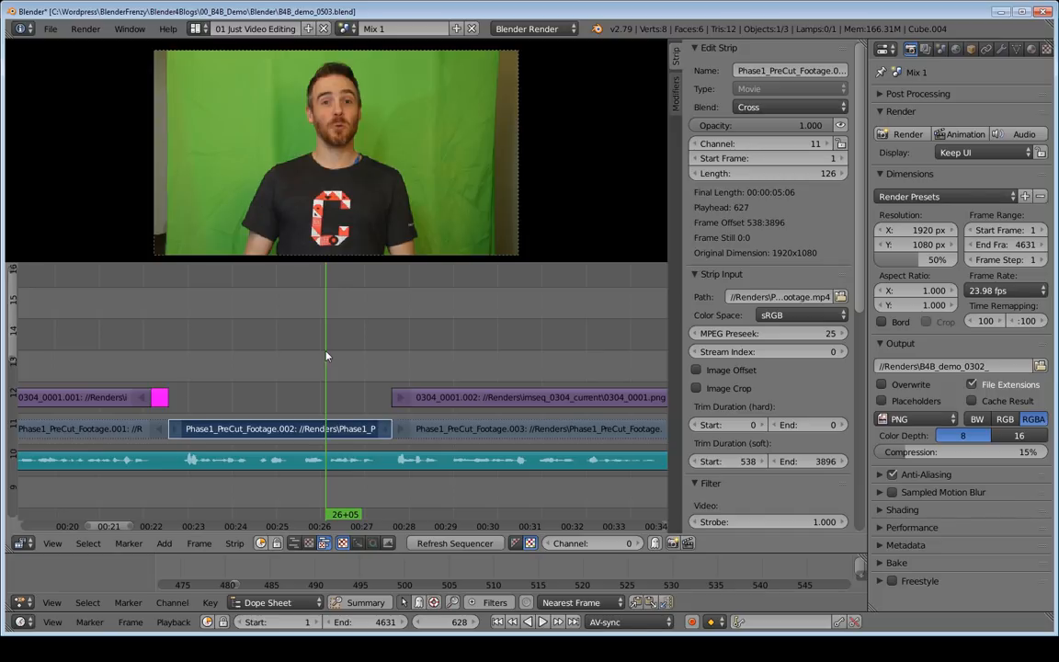
{"action": "key", "text": "Right"}
{"action": "key", "text": "Right"}
{"action": "key", "text": "Right"}
{"action": "key", "text": "Right"}
{"action": "key", "text": "Right"}
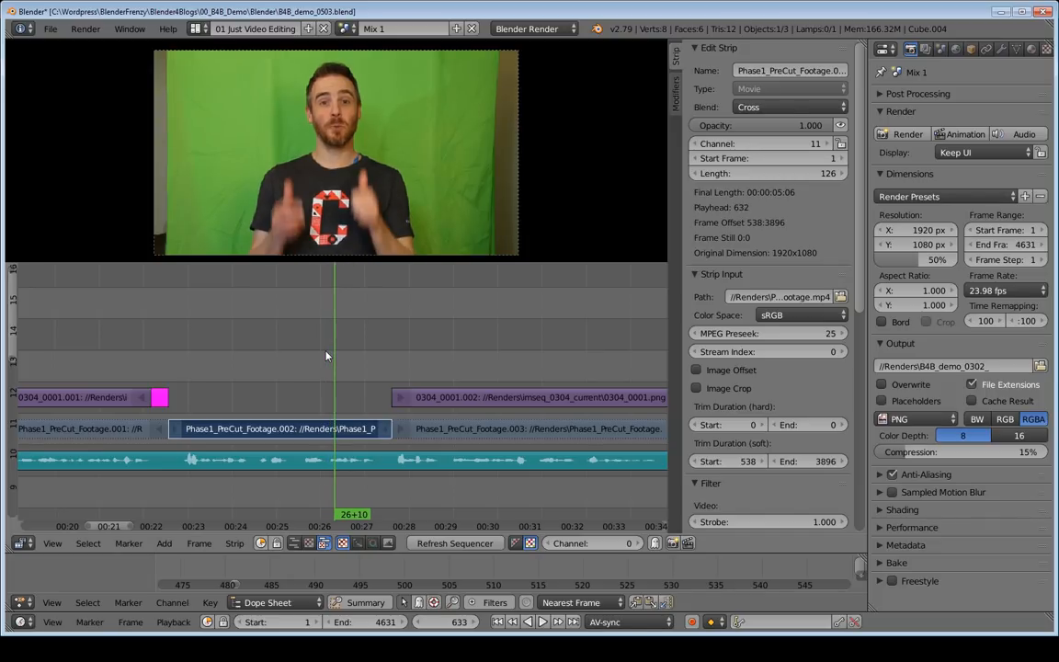
{"action": "key", "text": "Right"}
{"action": "key", "text": "Right"}
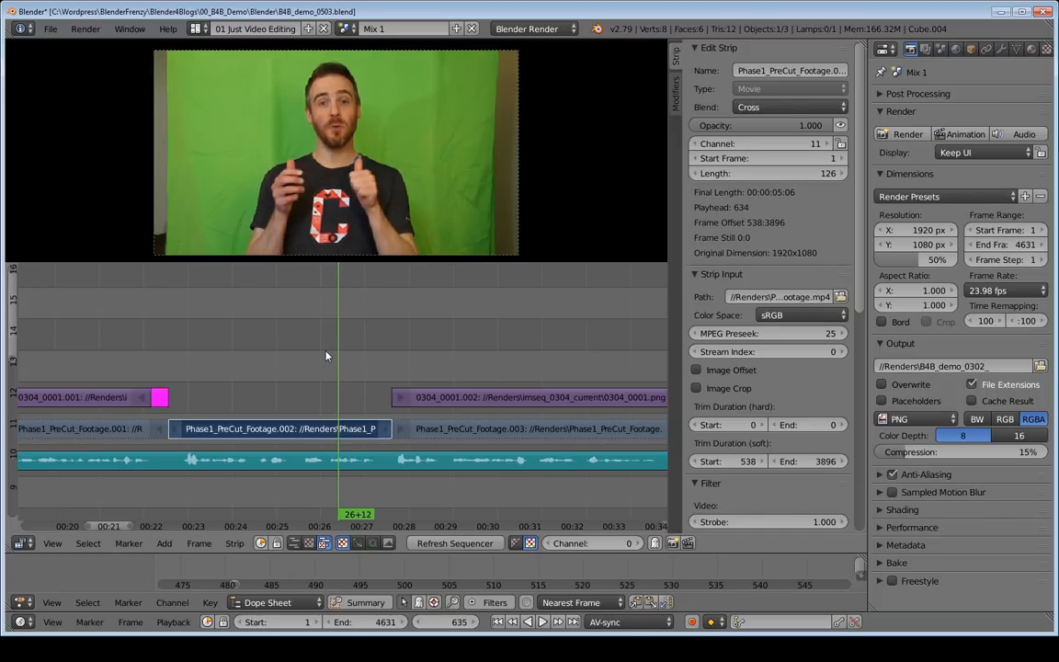
Move the cut from the middle green-screen clip back to the keyed footage to frame 635, including the channel 12 keyed strip's start
{"action": "right_click", "coordinate": [398, 428], "text": "shift"}
{"action": "right_click", "coordinate": [400, 399], "text": "shift"}
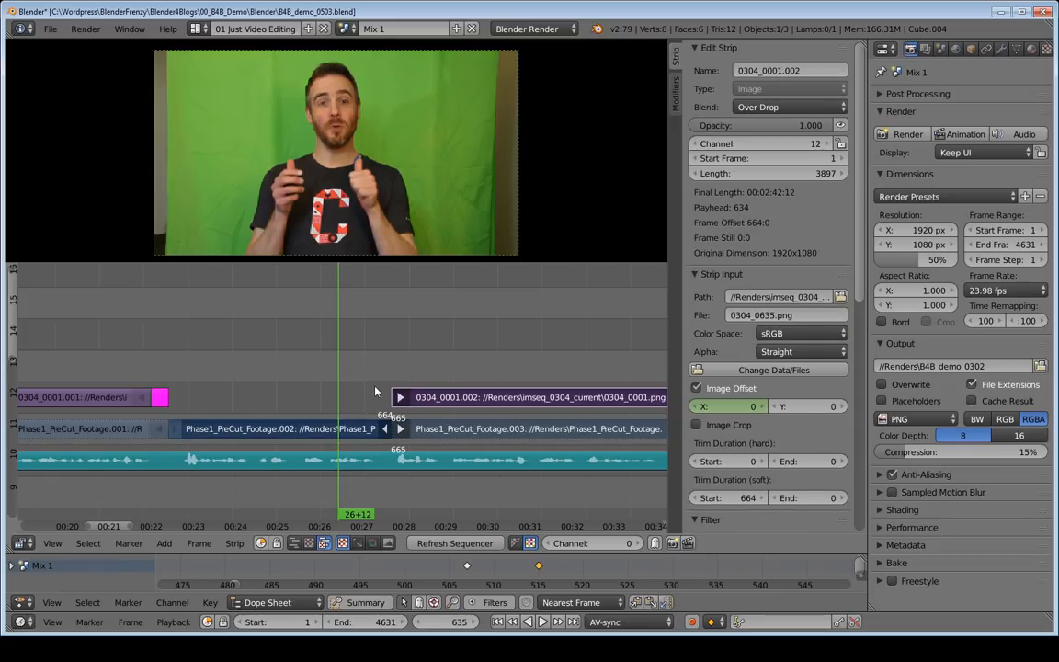
{"action": "key", "text": "shift+s"}
Play through the return to the keyed footage to check the timing of the new cut
{"action": "left_click_drag", "start_coordinate": [329, 385], "coordinate": [281, 368]}
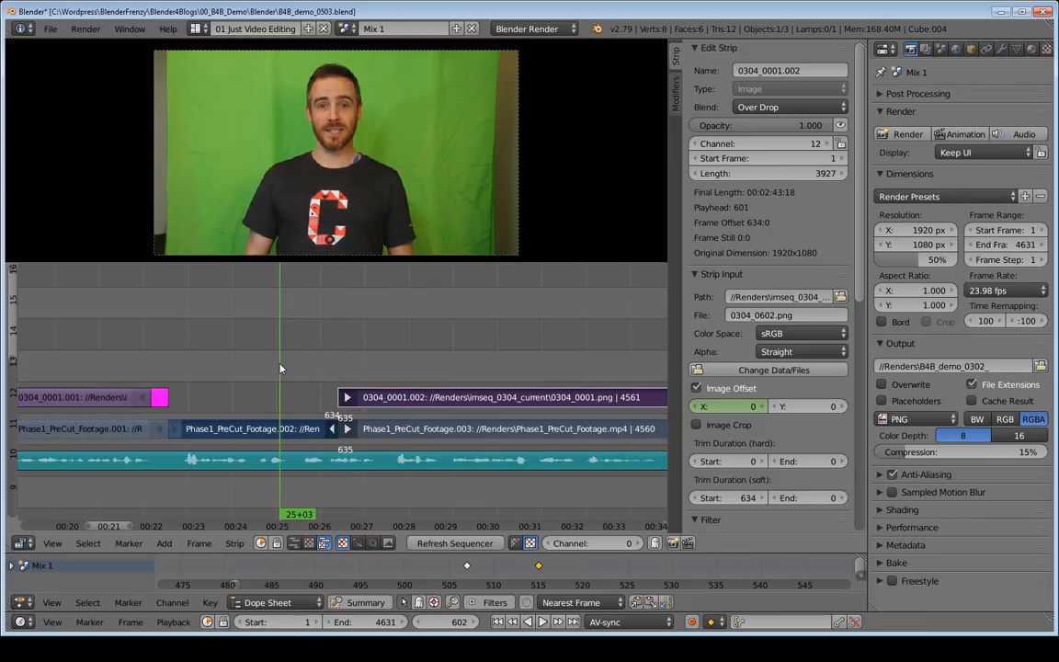
{"action": "key", "text": "alt+a"}
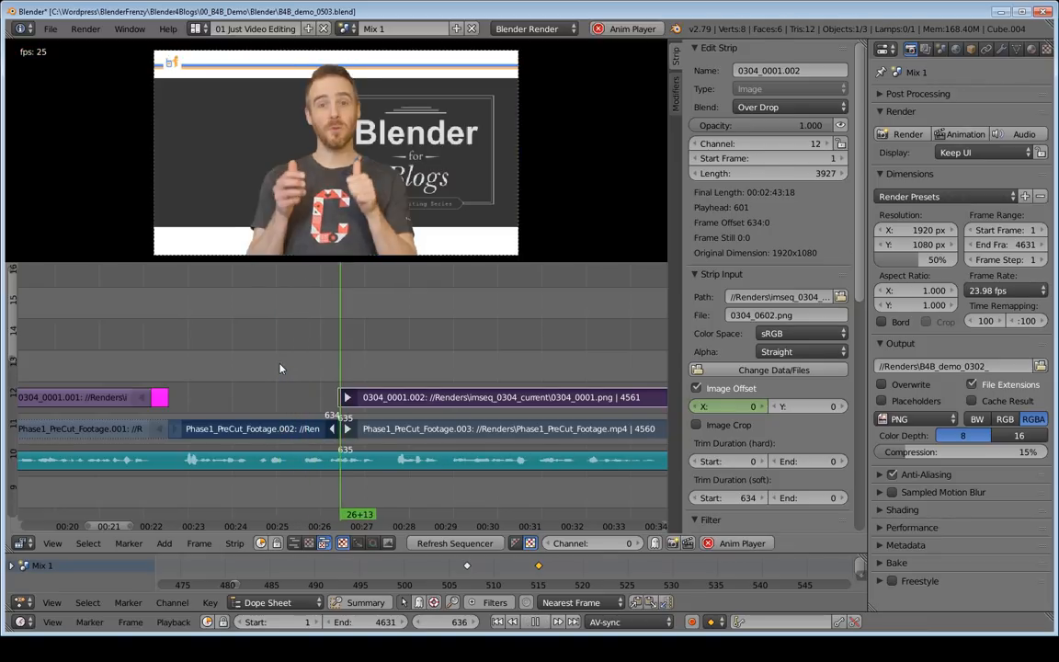
{"action": "key", "text": "alt+a"}
{"action": "left_click_drag", "start_coordinate": [414, 357], "coordinate": [267, 347]}
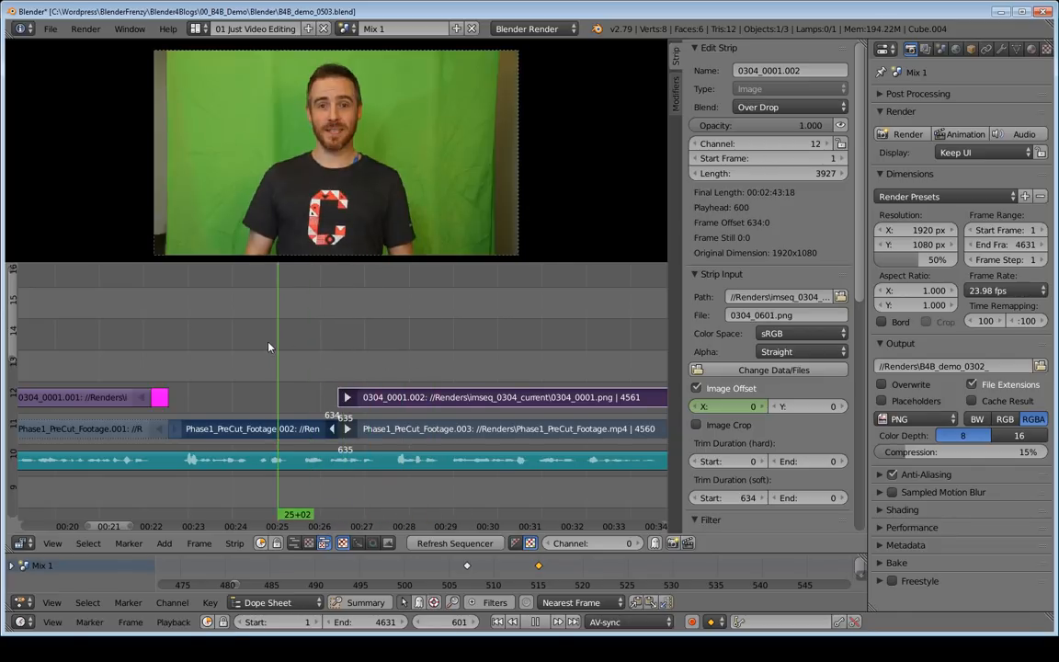
{"action": "key", "text": "alt+a"}
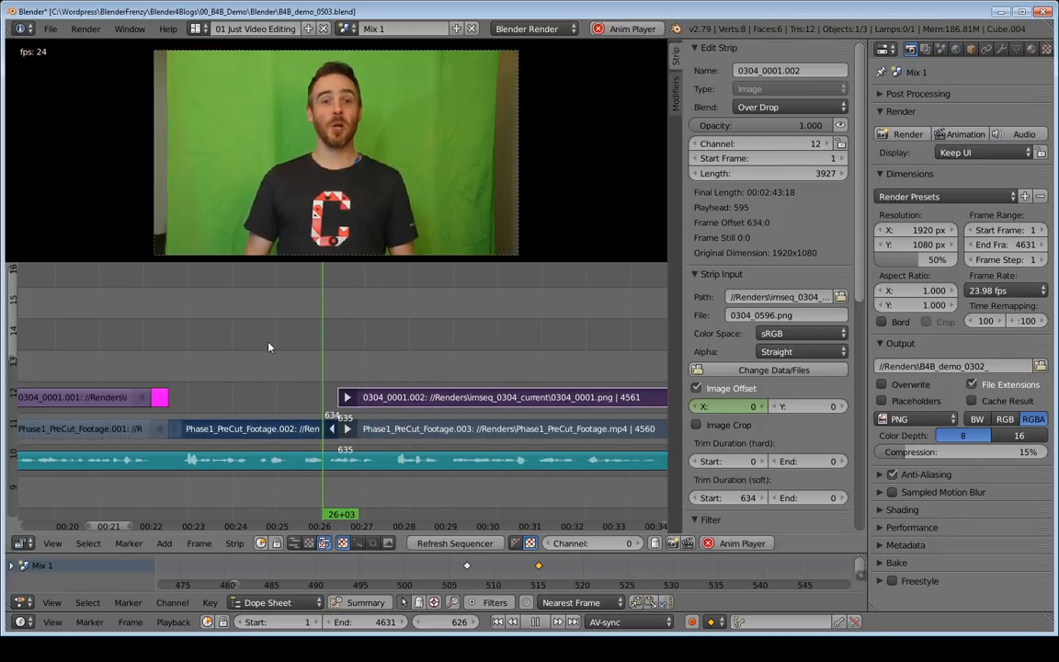
{"action": "left_click", "coordinate": [270, 348]}
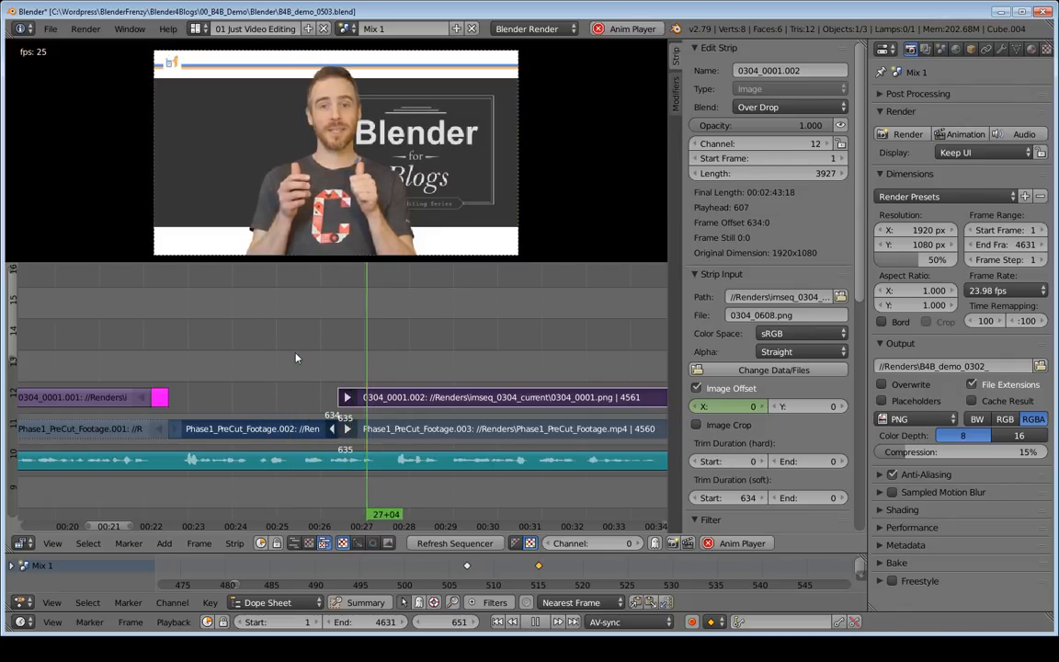
{"action": "key", "text": "alt+a"}
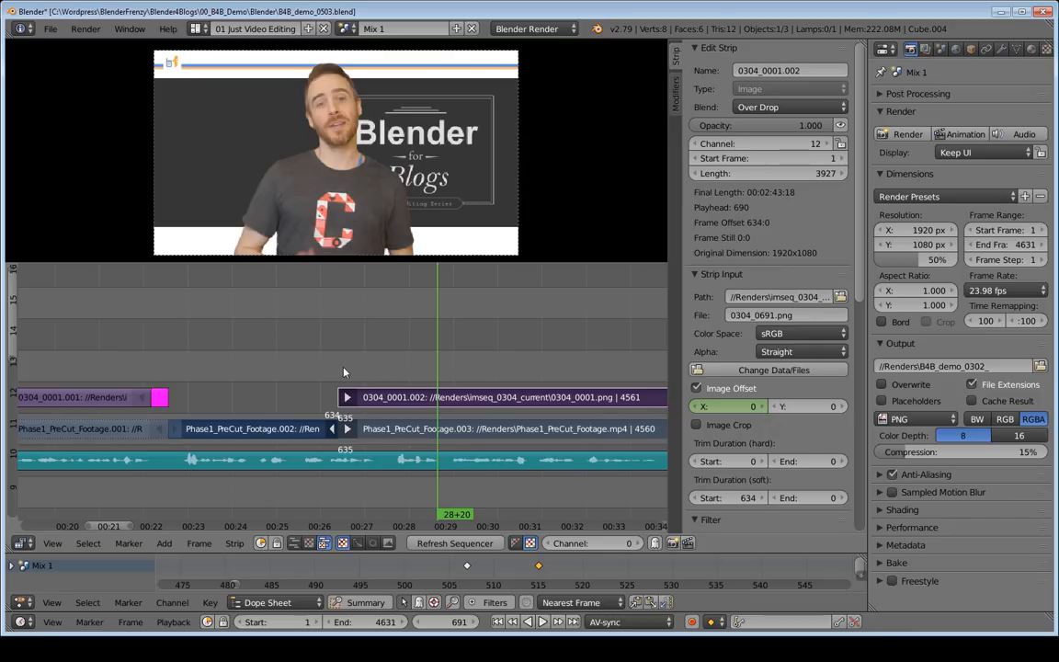
Scrub and play through the green-screen segment and place the playhead at frame 609
{"action": "middle_click_drag", "start_coordinate": [401, 397], "coordinate": [478, 412]}
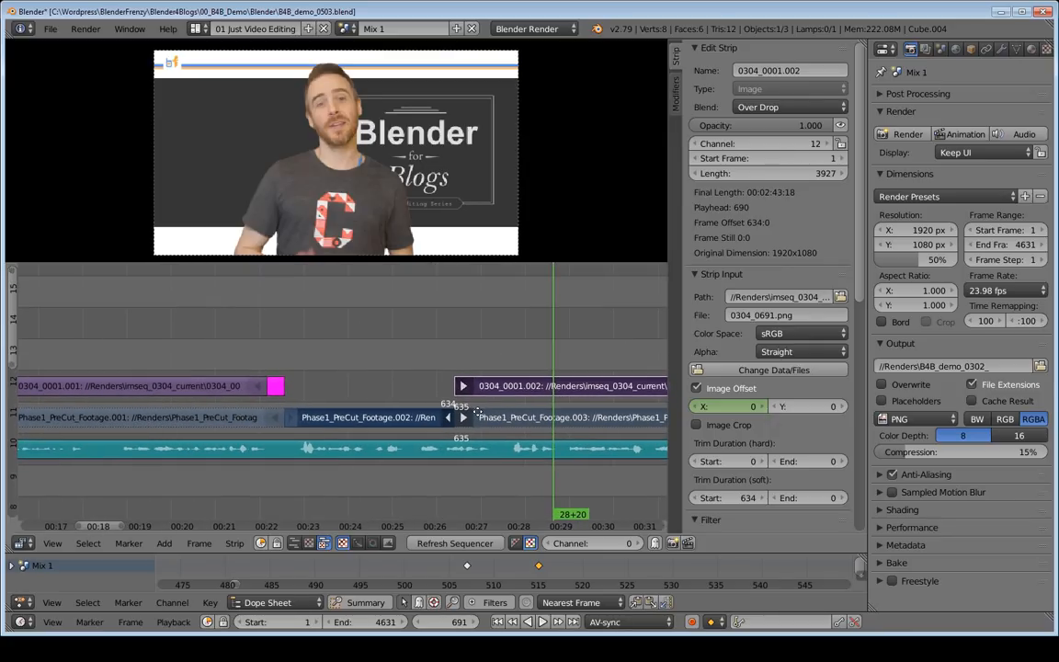
{"action": "left_click_drag", "start_coordinate": [449, 349], "coordinate": [315, 344]}
{"action": "key", "text": "alt+a"}
{"action": "left_click", "coordinate": [427, 351]}
{"action": "left_click_drag", "start_coordinate": [434, 354], "coordinate": [318, 345]}
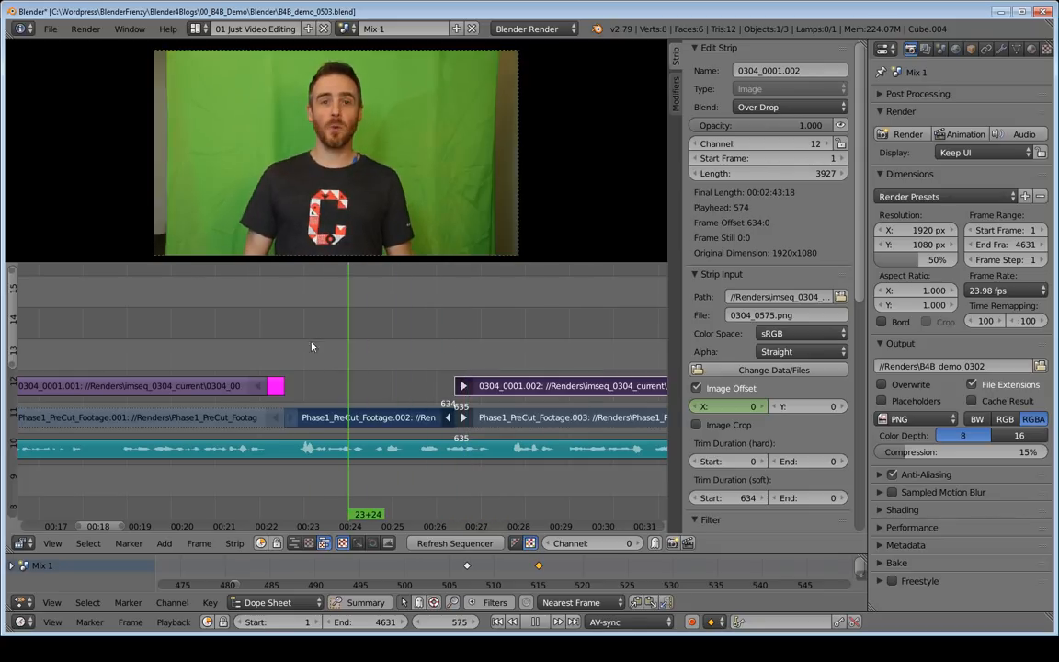
{"action": "middle_click_drag", "start_coordinate": [405, 387], "coordinate": [388, 405]}
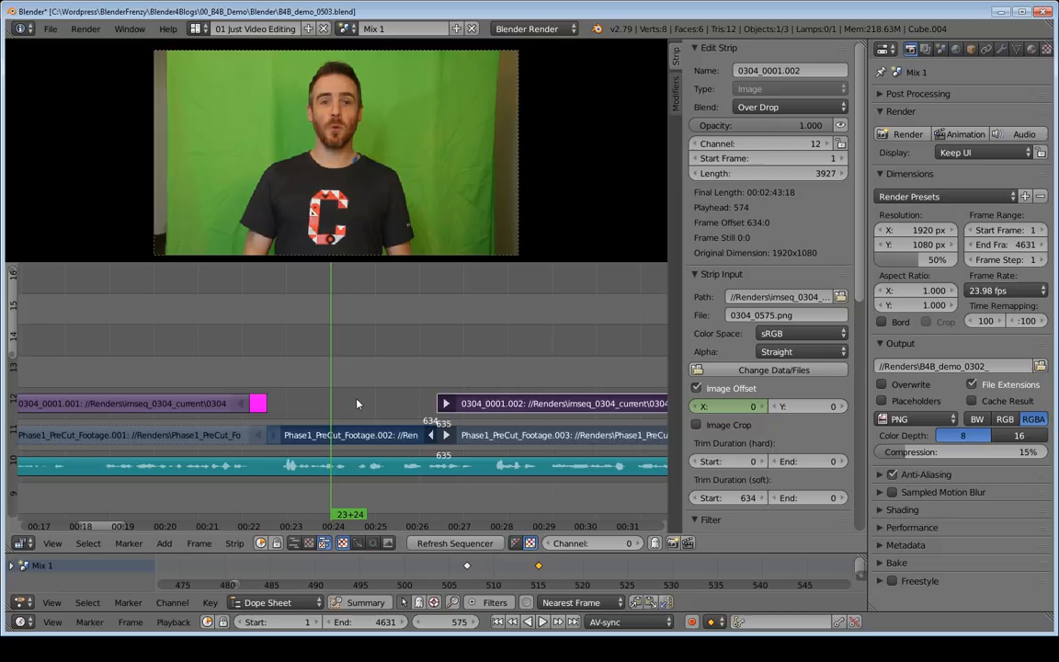
{"action": "left_click", "coordinate": [350, 404]}
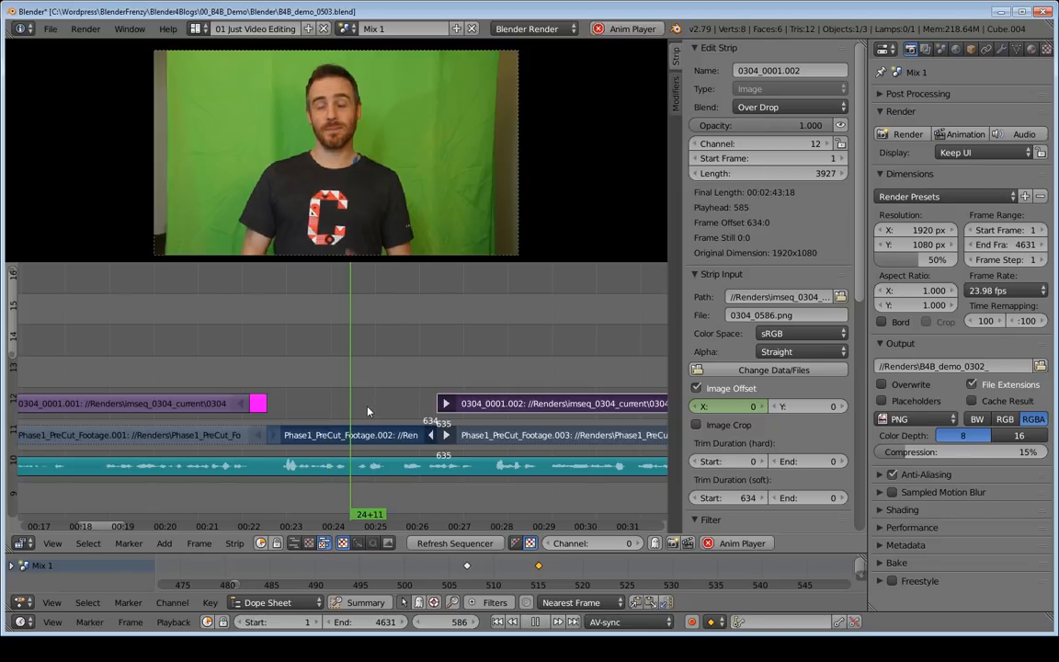
{"action": "left_click_drag", "start_coordinate": [368, 410], "coordinate": [297, 395]}
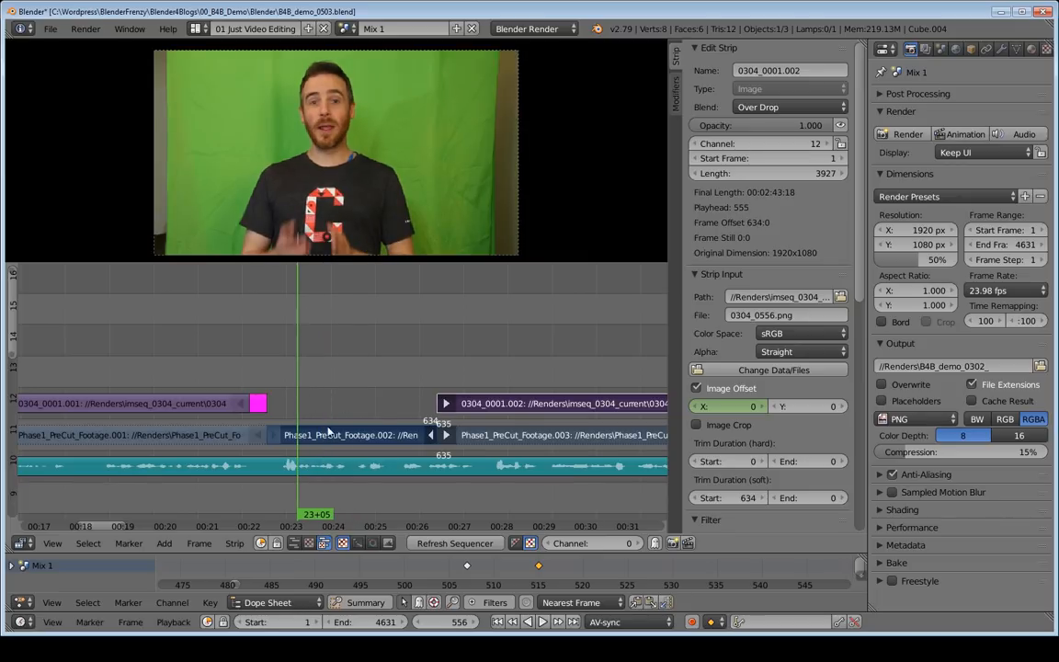
{"action": "key", "text": "alt+a"}
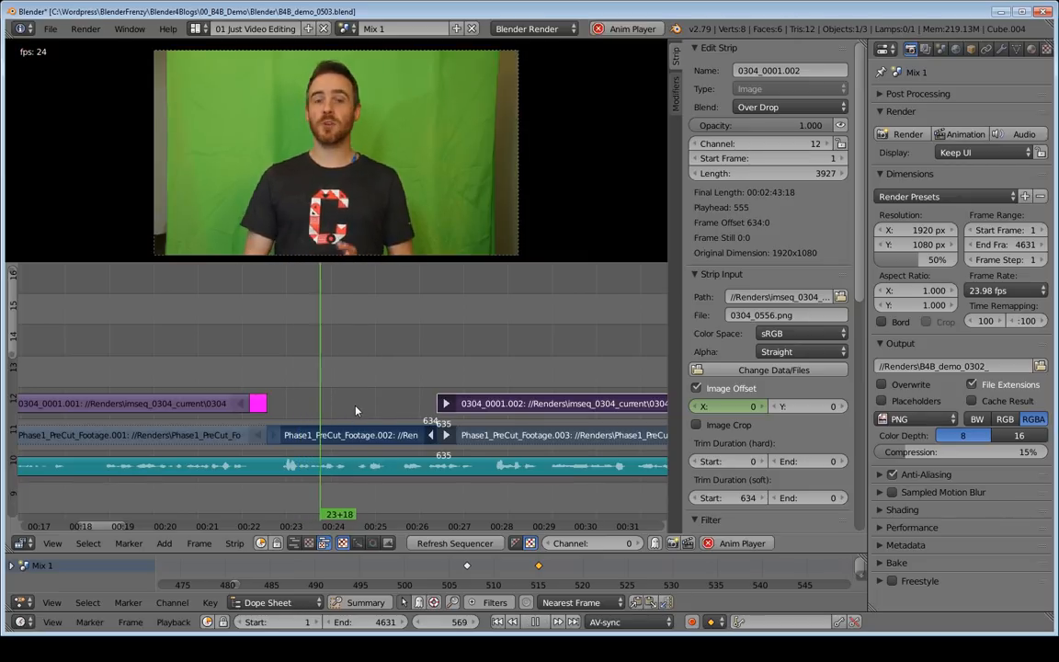
{"action": "key", "text": "alt+a"}
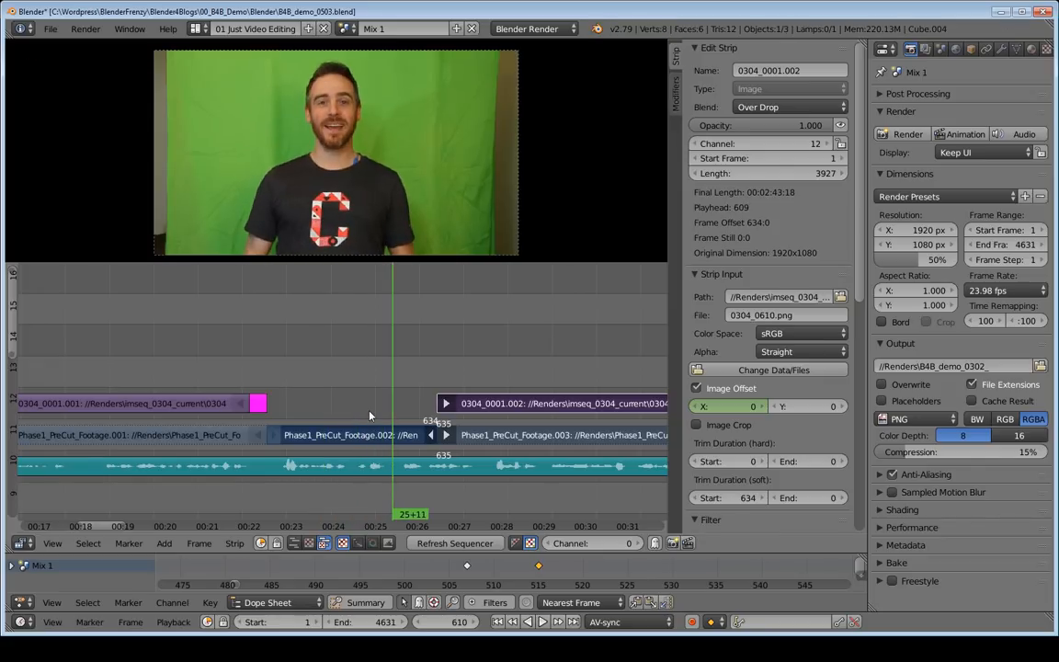
{"action": "key", "text": "Right"}
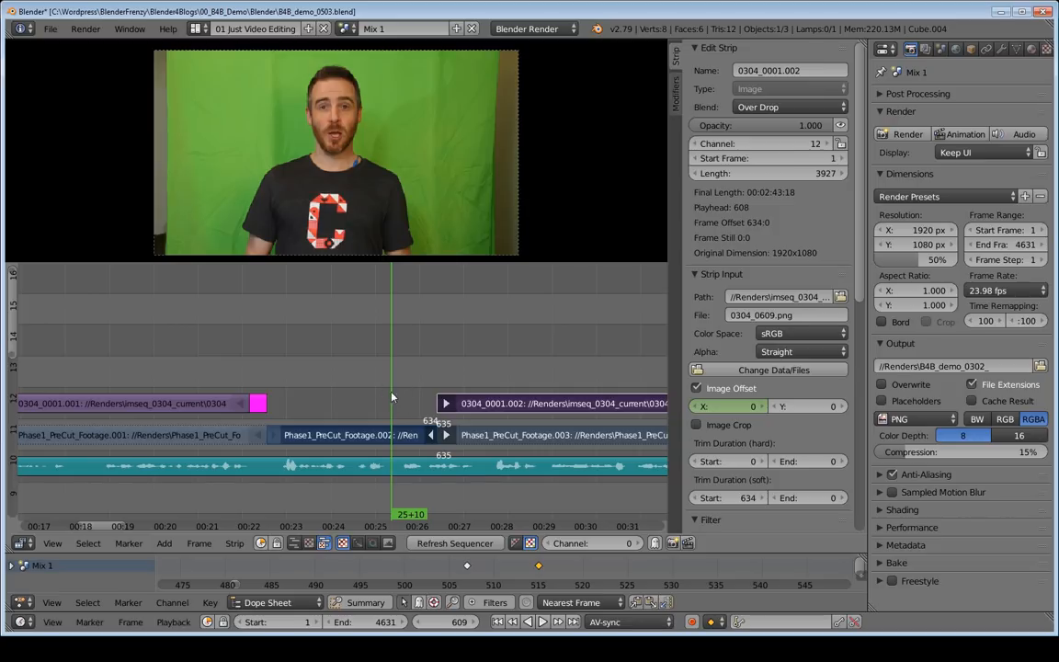
Switch to the Markings scene, copy the white BOOP strip on channel 15 and check where it starts
{"action": "left_click", "coordinate": [345, 28]}
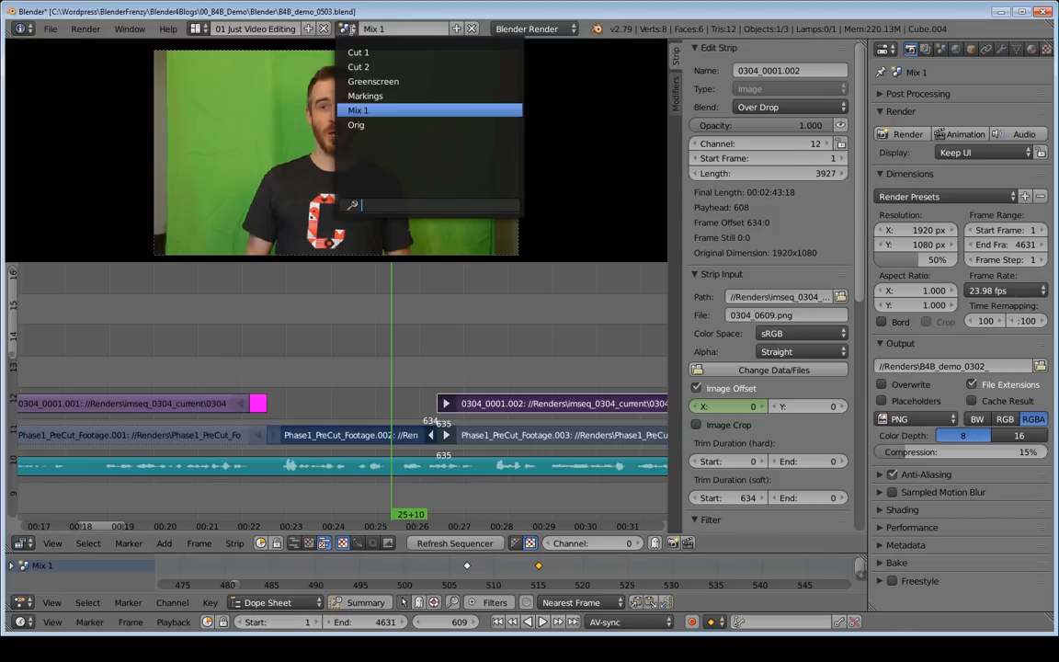
{"action": "left_click", "coordinate": [359, 95]}
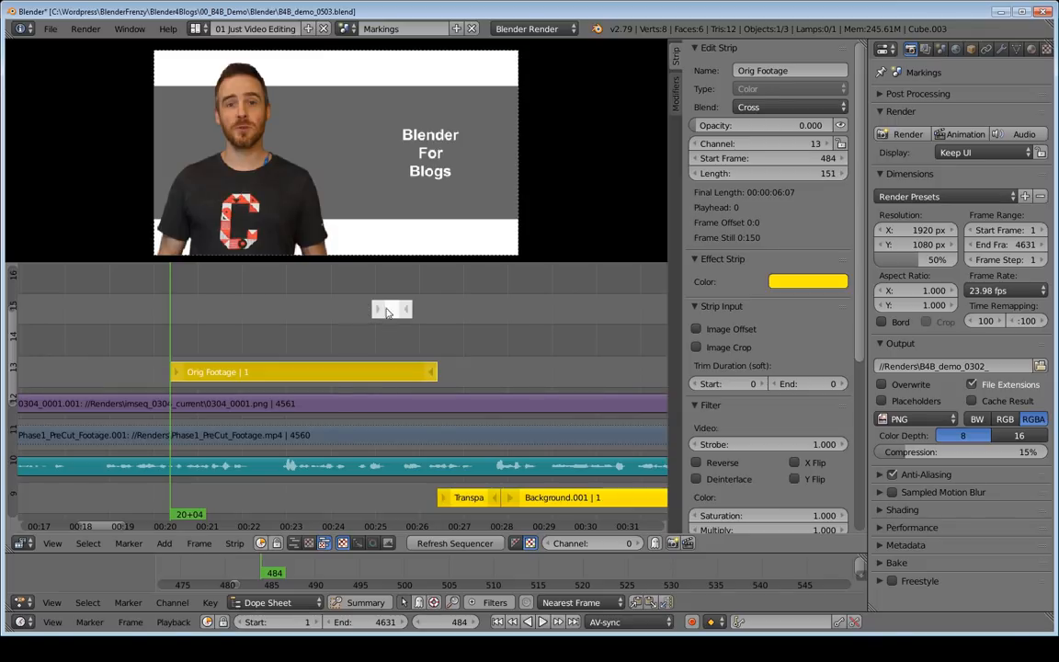
{"action": "right_click", "coordinate": [386, 313]}
{"action": "middle_click_drag", "start_coordinate": [365, 300], "coordinate": [342, 338]}
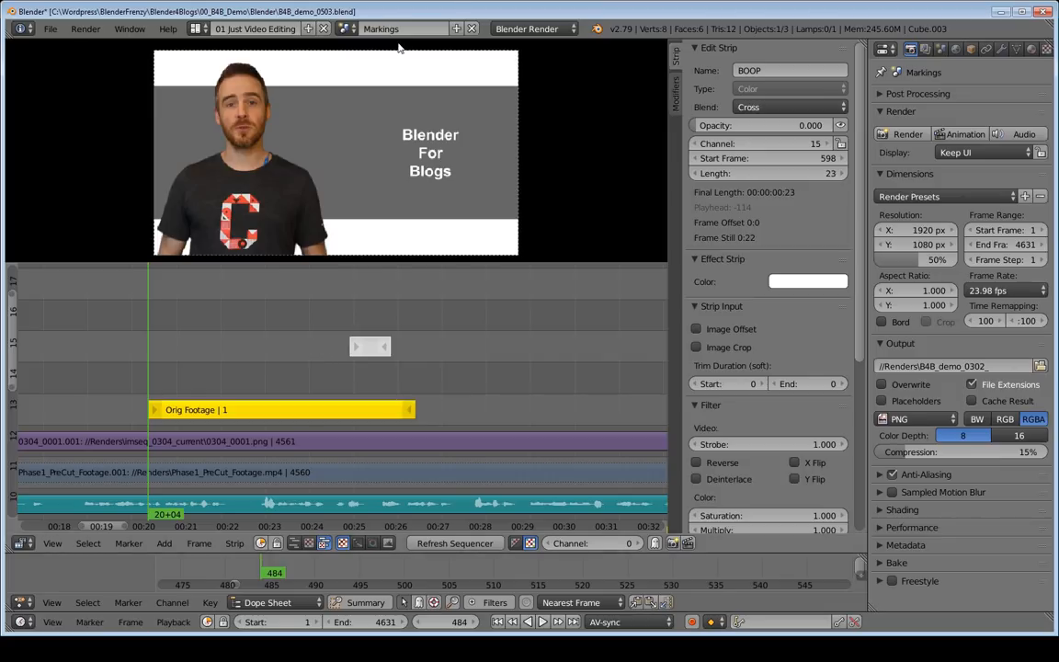
{"action": "left_click", "coordinate": [352, 374]}
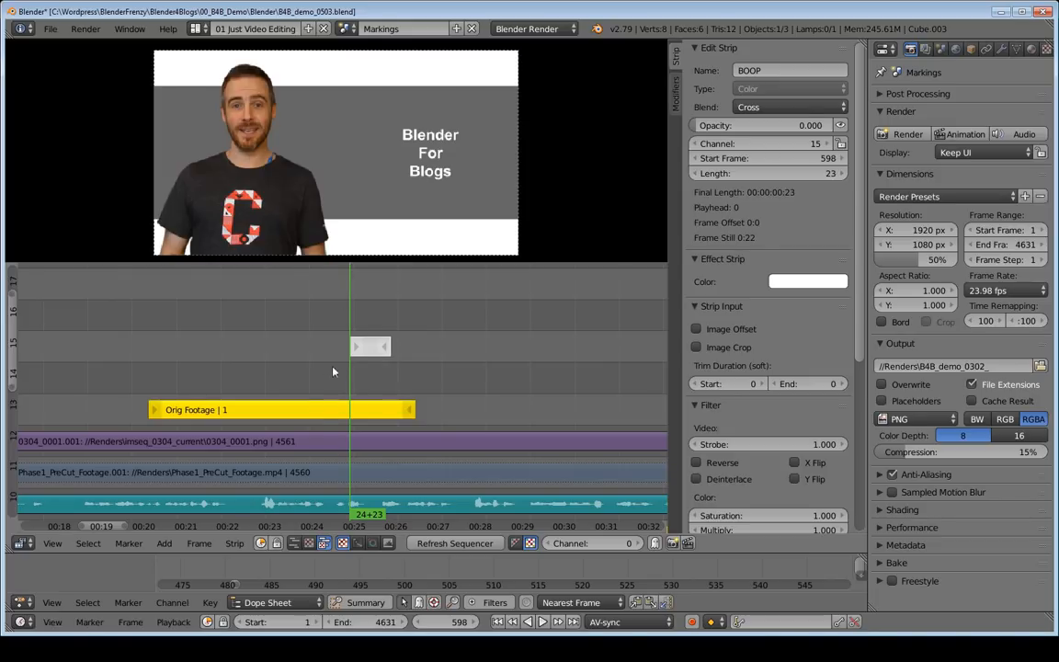
{"action": "left_click", "coordinate": [260, 321]}
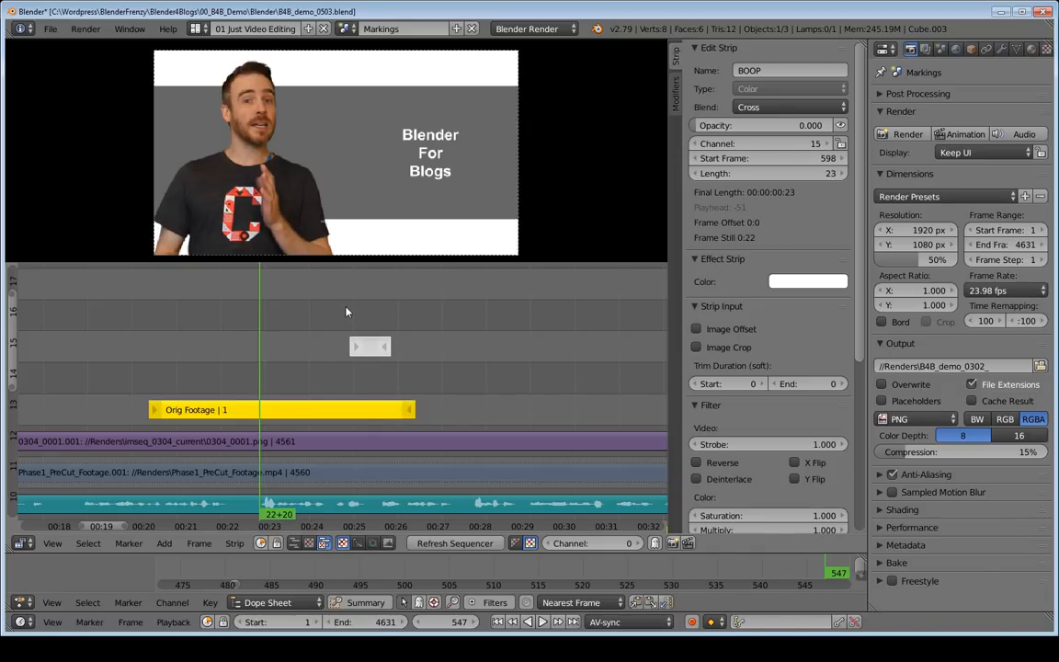
{"action": "key", "text": "Page_Up"}
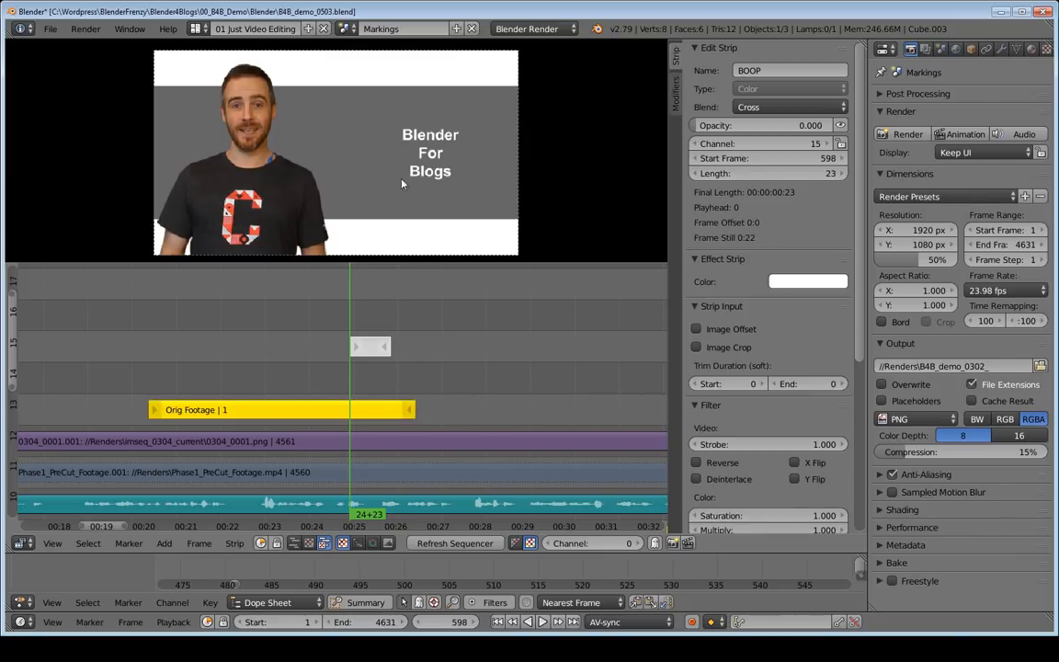
Return to the Mix 1 scene, paste the BOOP strip on channel 15 and snap it to the playhead at frame 609
{"action": "left_click", "coordinate": [345, 29]}
{"action": "left_click", "coordinate": [357, 109]}
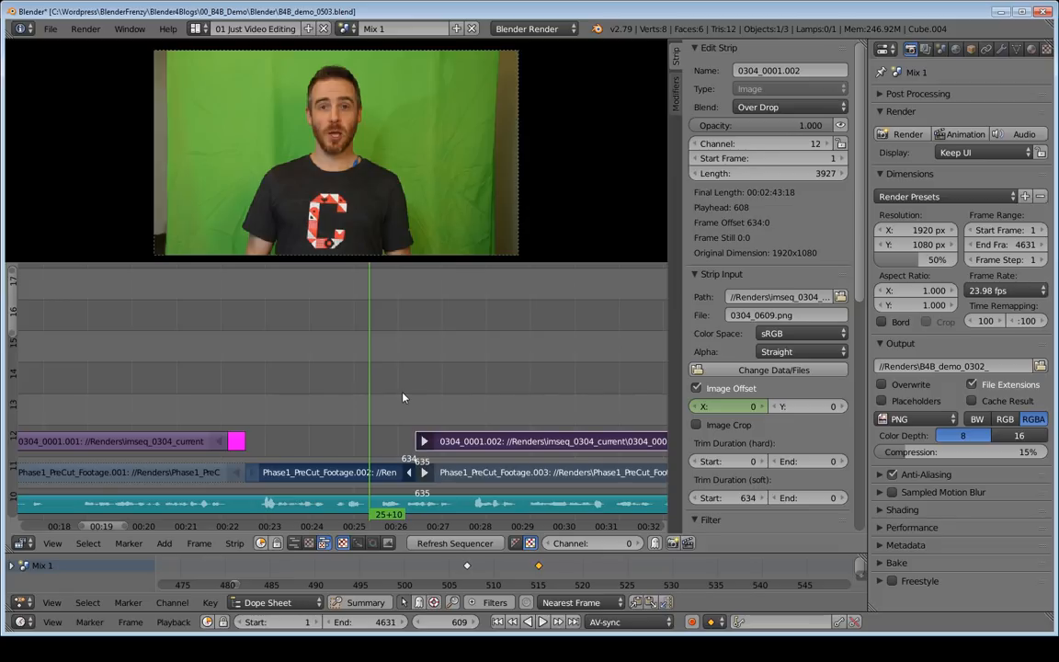
{"action": "key", "text": "ctrl+v"}
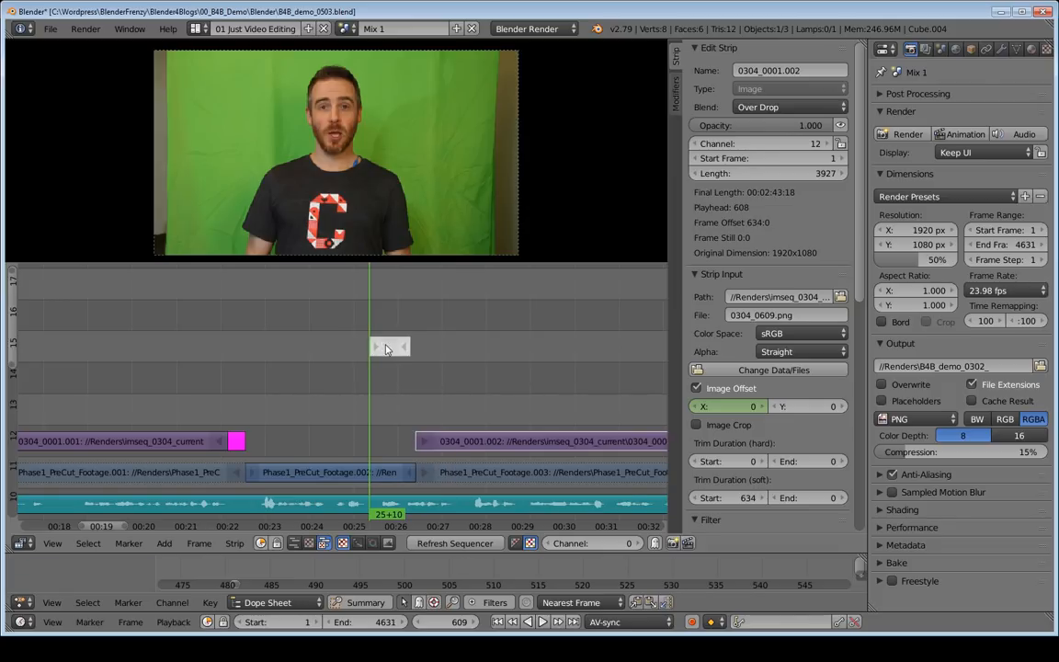
{"action": "right_click_drag", "start_coordinate": [373, 350], "coordinate": [486, 349]}
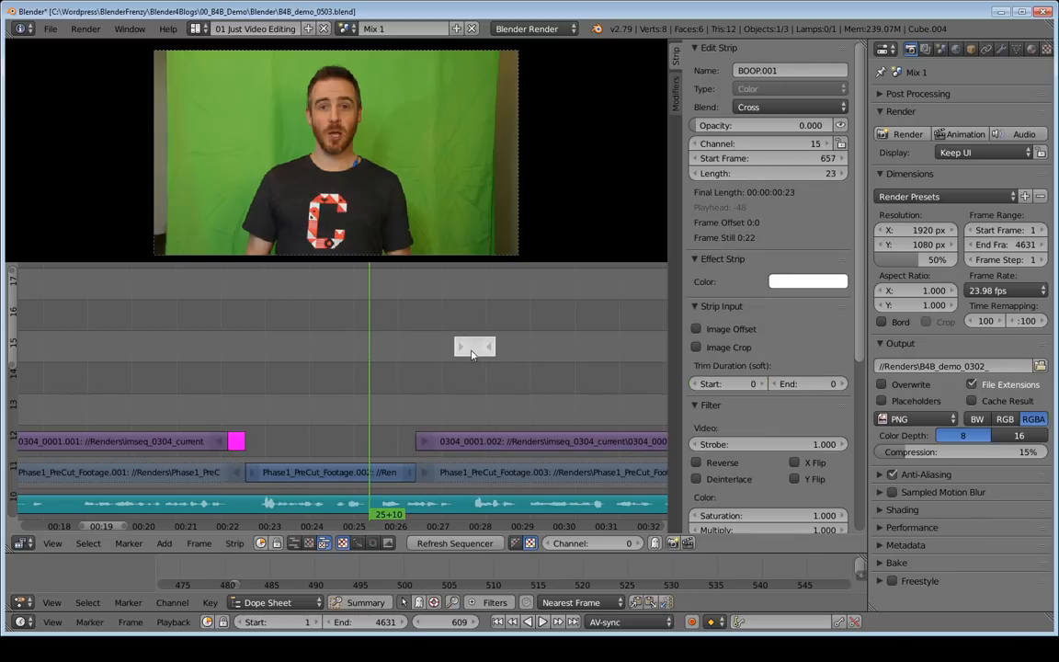
{"action": "key", "text": "shift+s"}
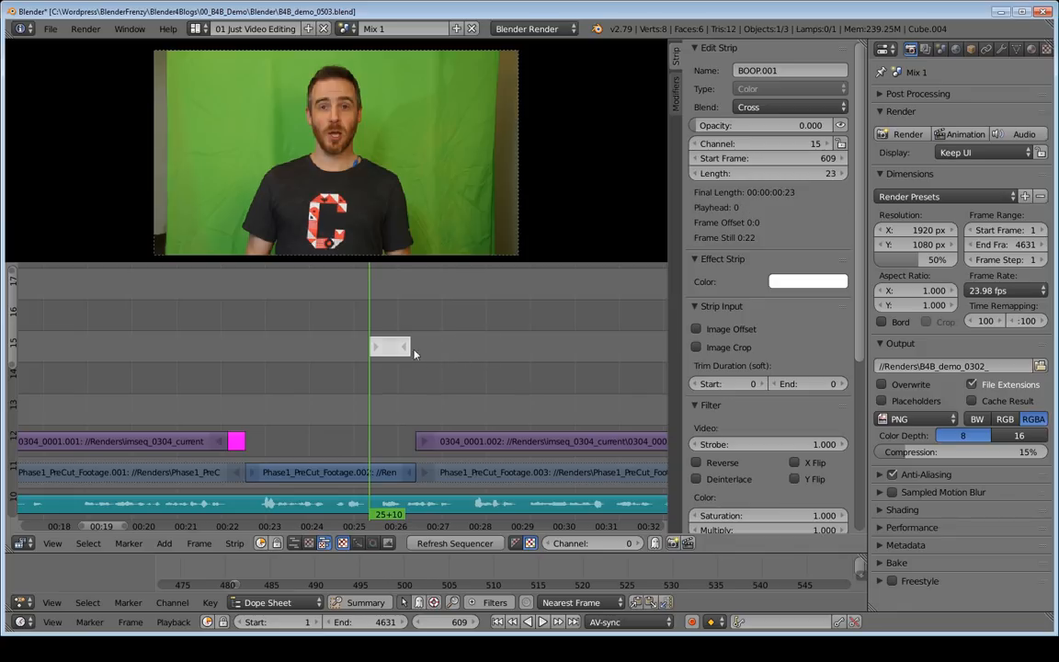
Place the BOOP strip at frame 605 with a length of 10 frames and set its opacity to 1
{"action": "right_click_drag", "start_coordinate": [395, 357], "coordinate": [372, 353]}
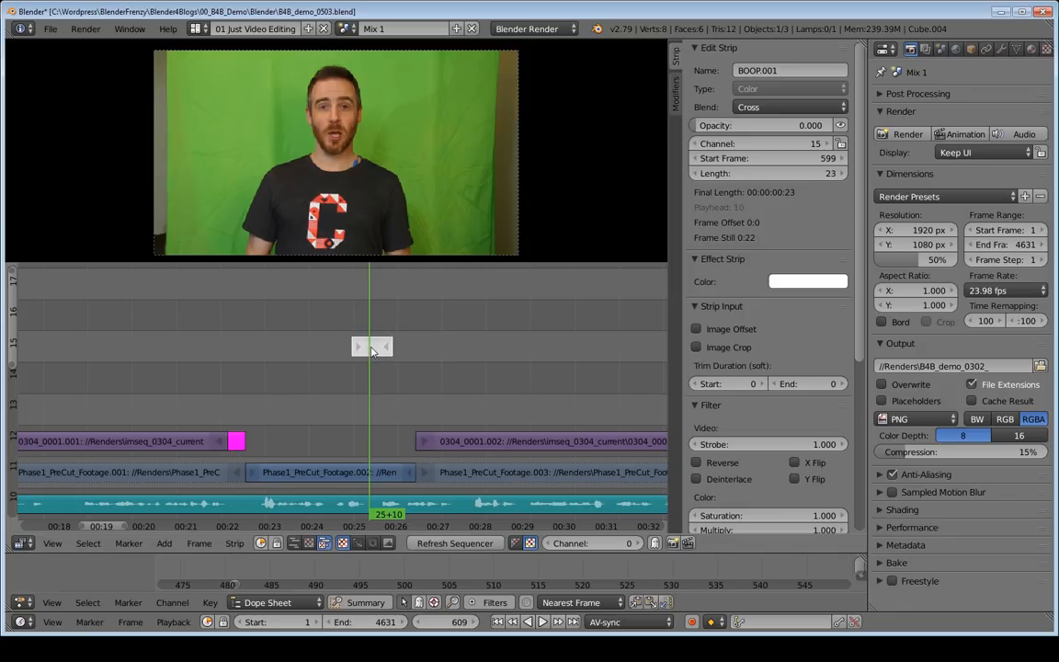
{"action": "right_click_drag", "start_coordinate": [371, 352], "coordinate": [375, 348]}
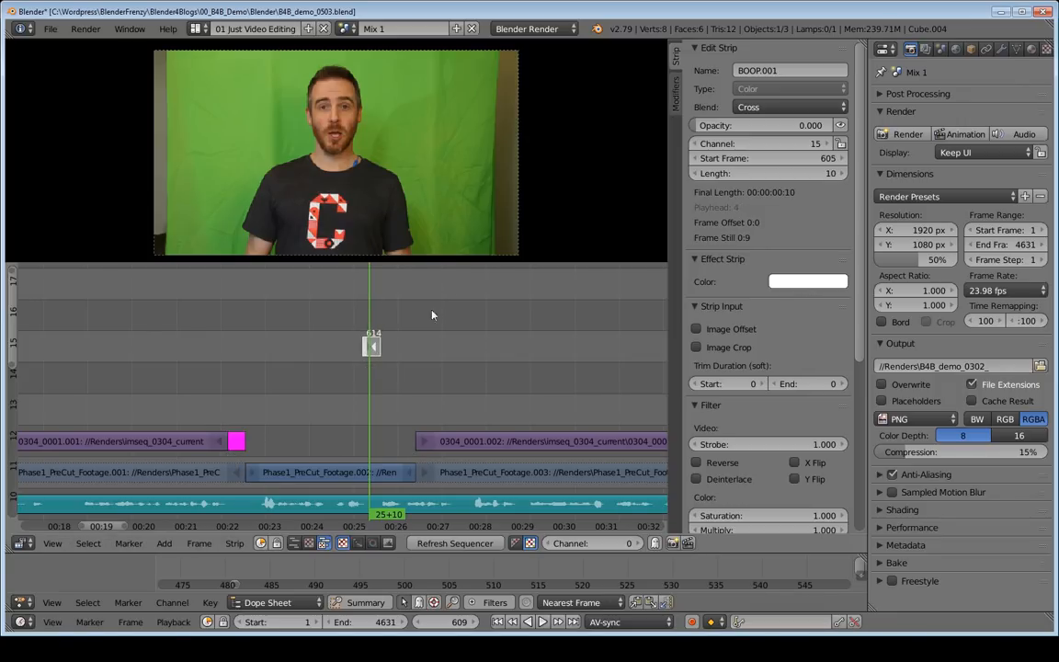
{"action": "left_click", "coordinate": [789, 281]}
{"action": "left_click", "coordinate": [772, 125]}
{"action": "type", "text": "1"}
{"action": "key", "text": "Return"}
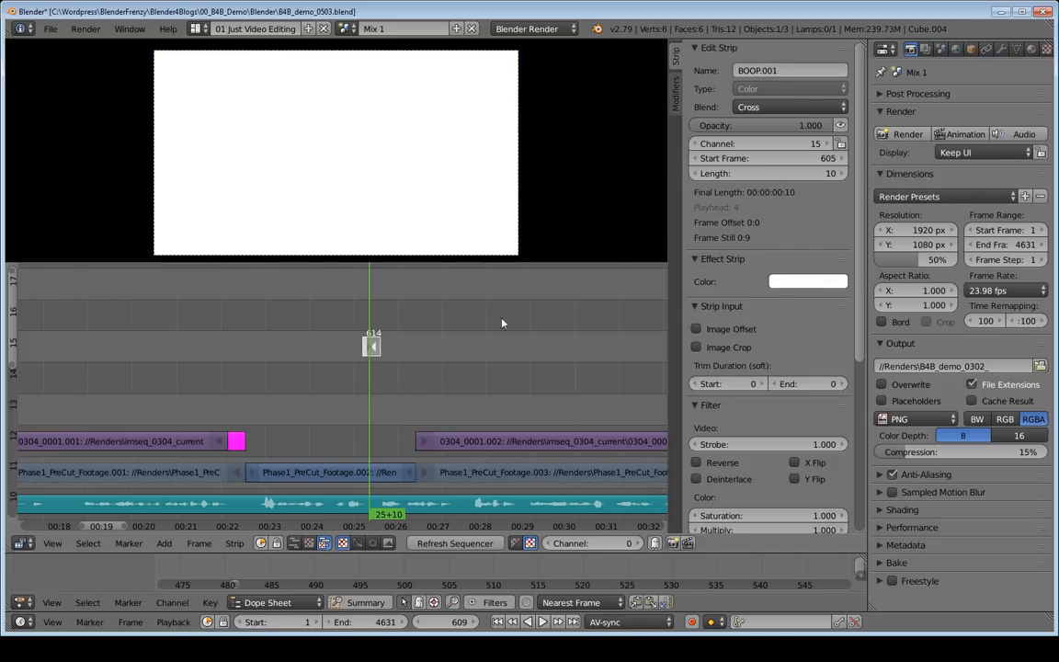
Scrub over the white flash and trim the BOOP strip's end to frame 611, making it 7 frames long
{"action": "key", "text": "shift+alt+a"}
{"action": "mouse_move", "coordinate": [361, 306]}
{"action": "left_mouse_down"}
{"action": "mouse_move", "coordinate": [388, 300]}
{"action": "mouse_move", "coordinate": [378, 306]}
{"action": "left_mouse_up"}
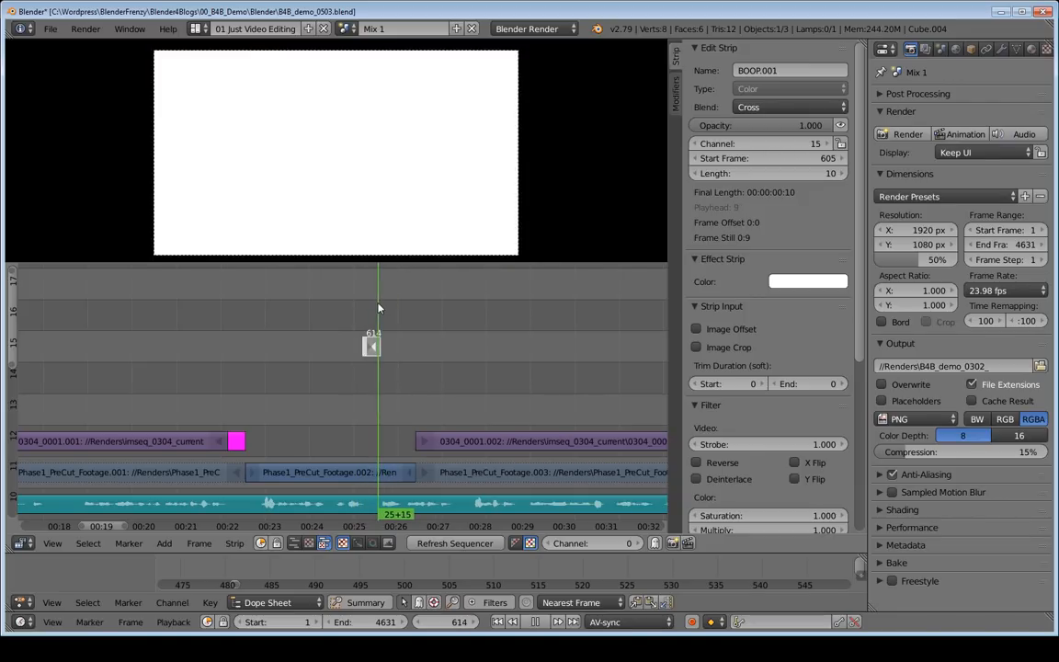
{"action": "key", "text": "g"}
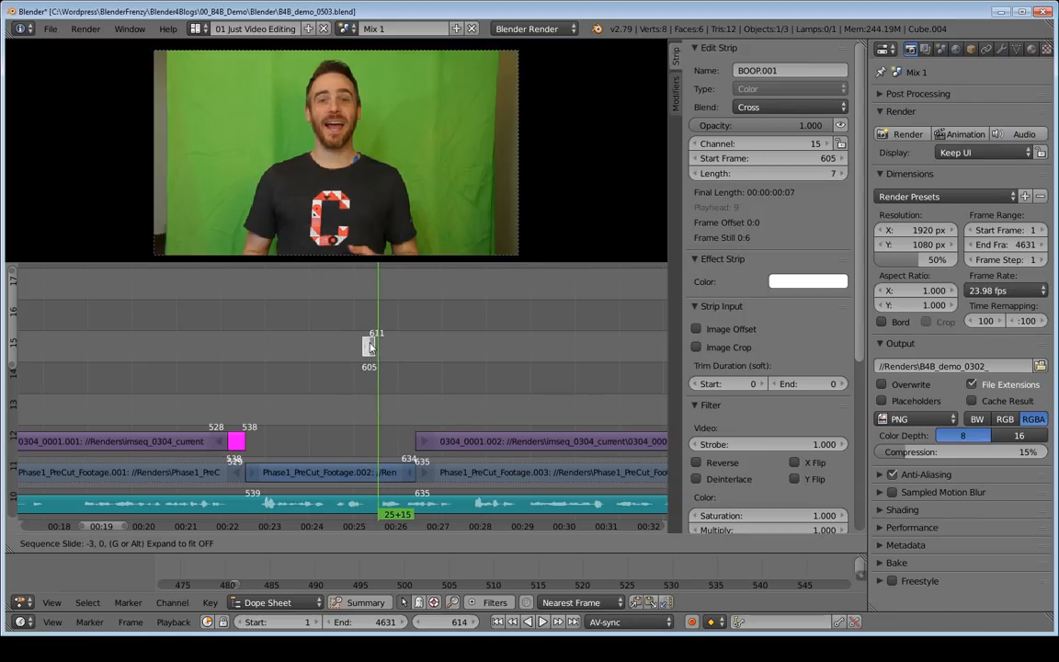
{"action": "left_click", "coordinate": [359, 343]}
Scrub and play the green-screen segment around the shortened BOOP flash to check its timing
{"action": "left_click", "coordinate": [335, 344]}
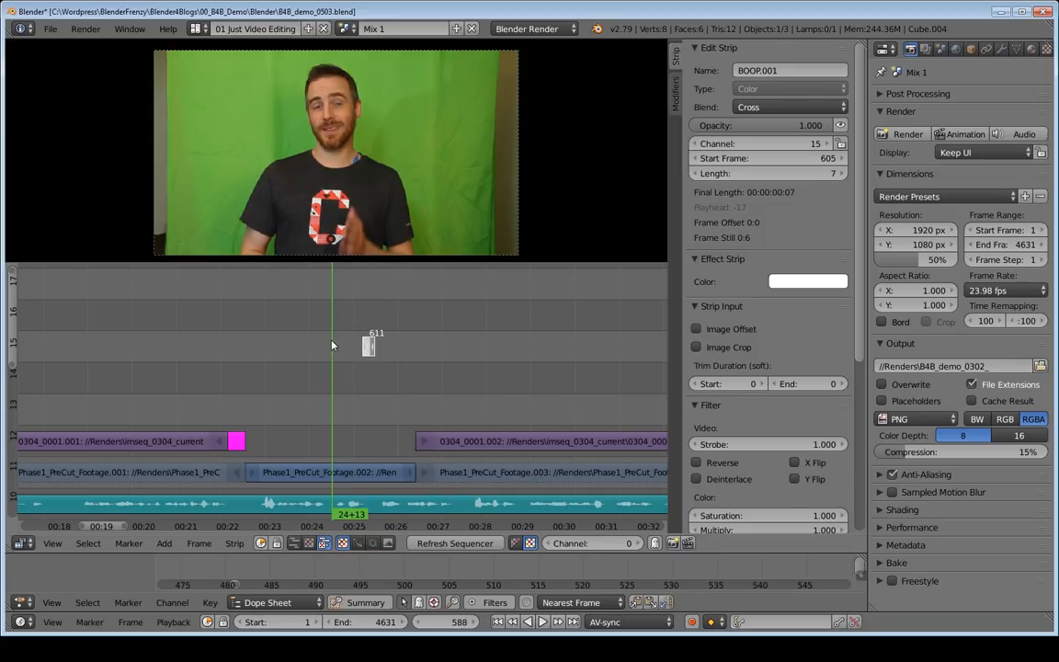
{"action": "key", "text": "shift+alt+a"}
{"action": "key", "text": "alt+a"}
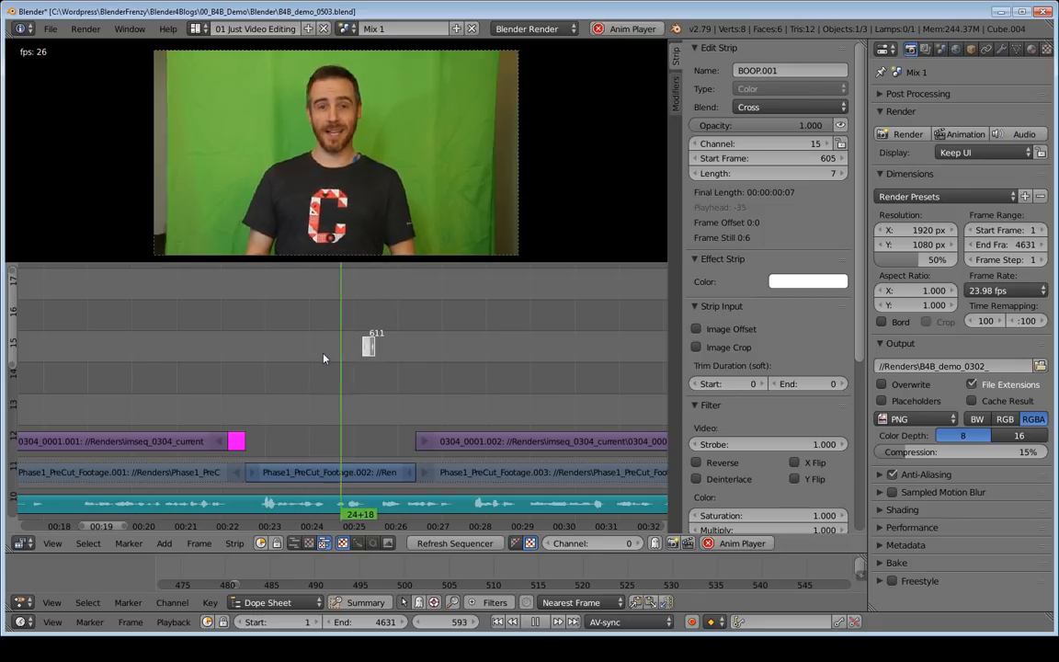
{"action": "key", "text": "alt+a"}
{"action": "left_click_drag", "start_coordinate": [386, 326], "coordinate": [333, 322]}
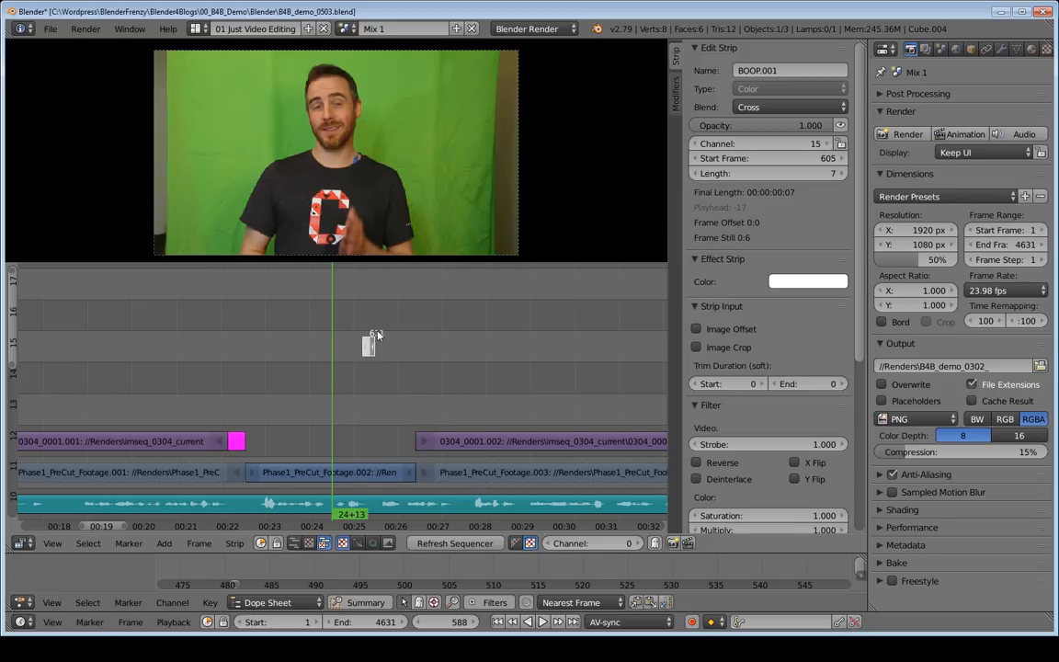
{"action": "left_click", "coordinate": [357, 312]}
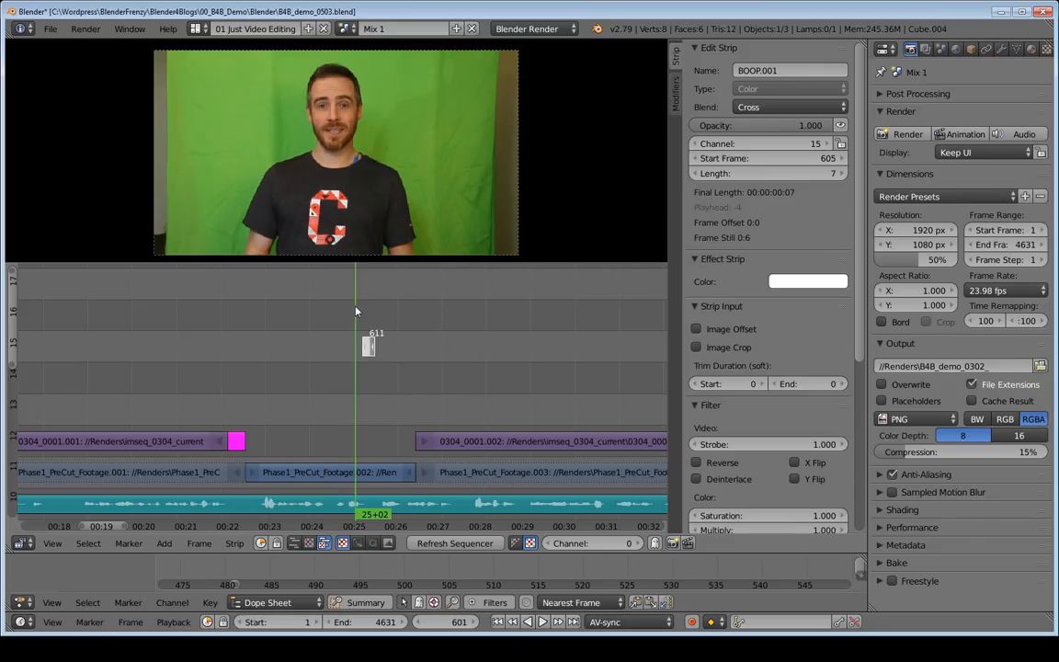
{"action": "left_click_drag", "start_coordinate": [357, 312], "coordinate": [358, 314]}
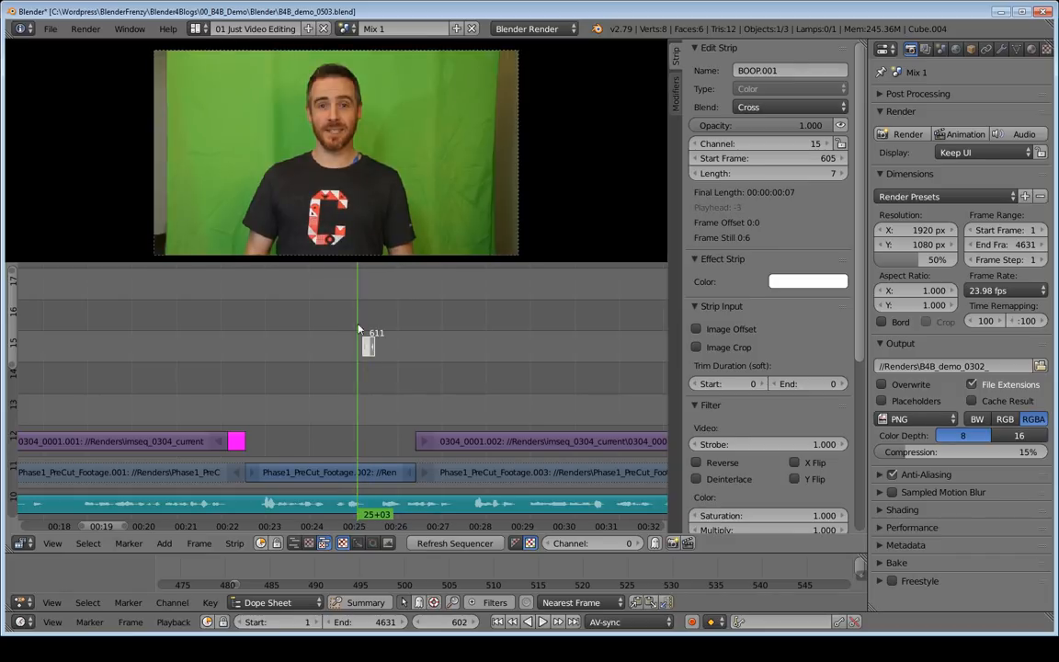
{"action": "key", "text": "alt+a"}
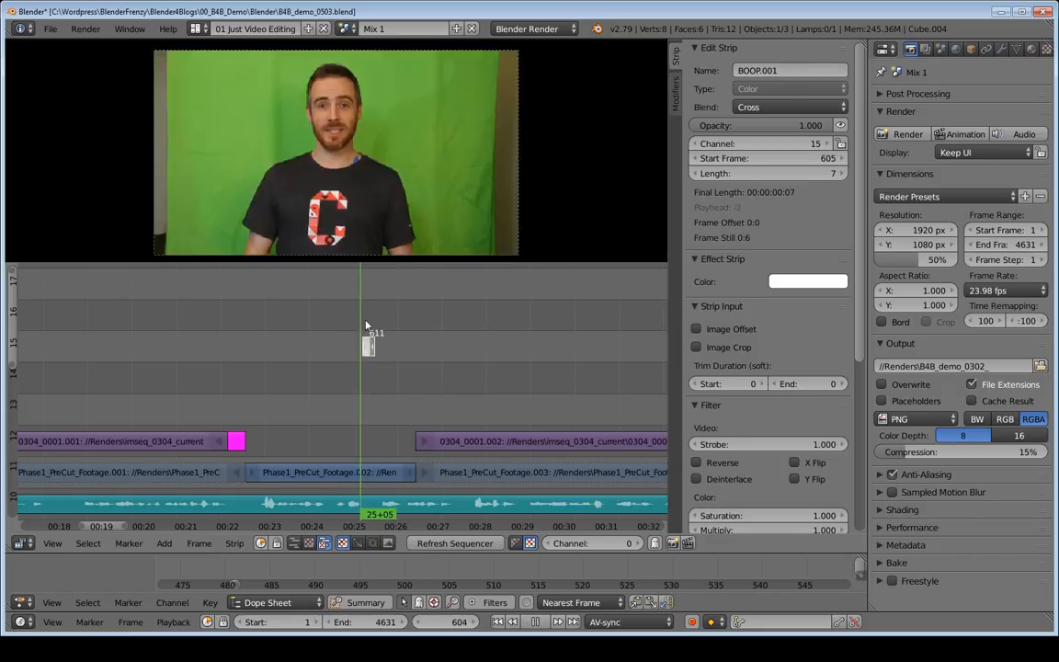
{"action": "left_click_drag", "start_coordinate": [377, 322], "coordinate": [246, 346]}
{"action": "key", "text": "Escape"}
{"action": "middle_click_drag", "start_coordinate": [446, 380], "coordinate": [432, 356], "text": "ctrl"}
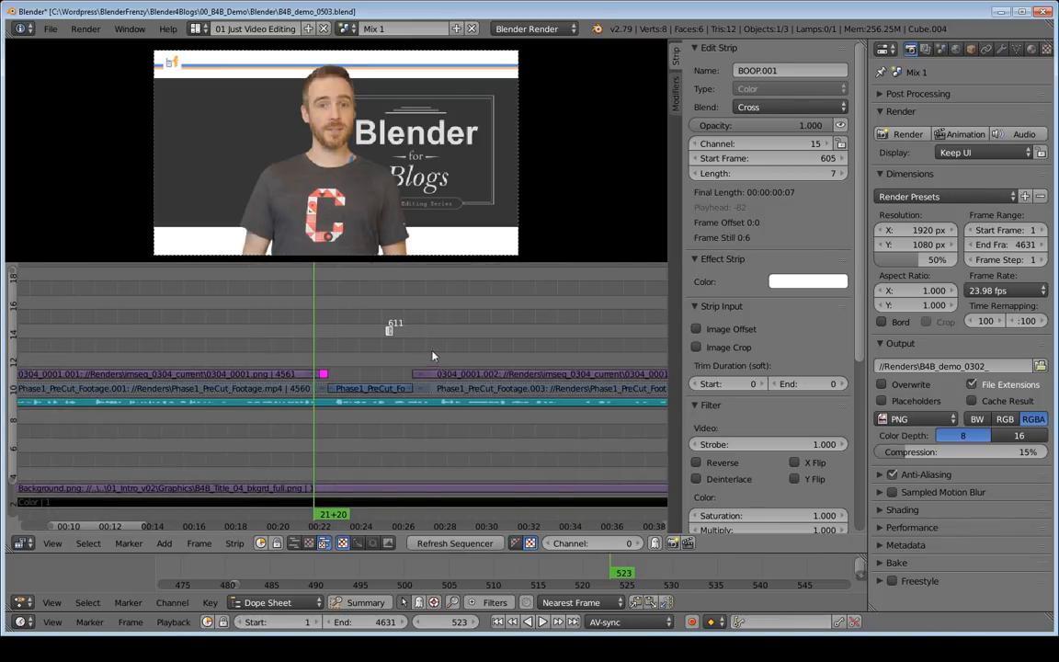
{"action": "middle_click_drag", "start_coordinate": [481, 391], "coordinate": [511, 391]}
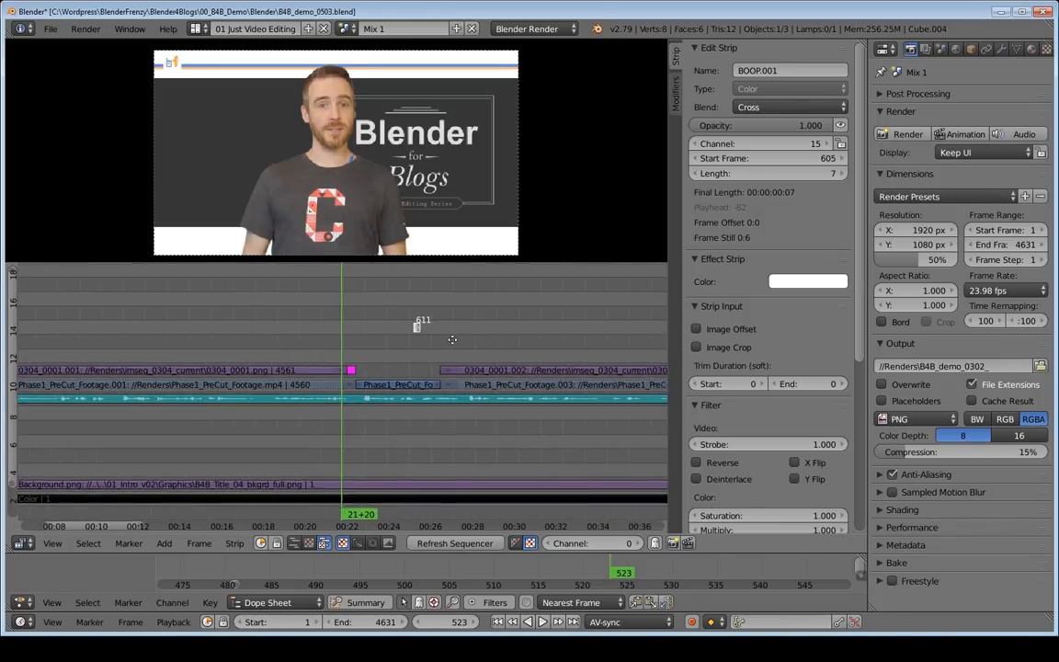